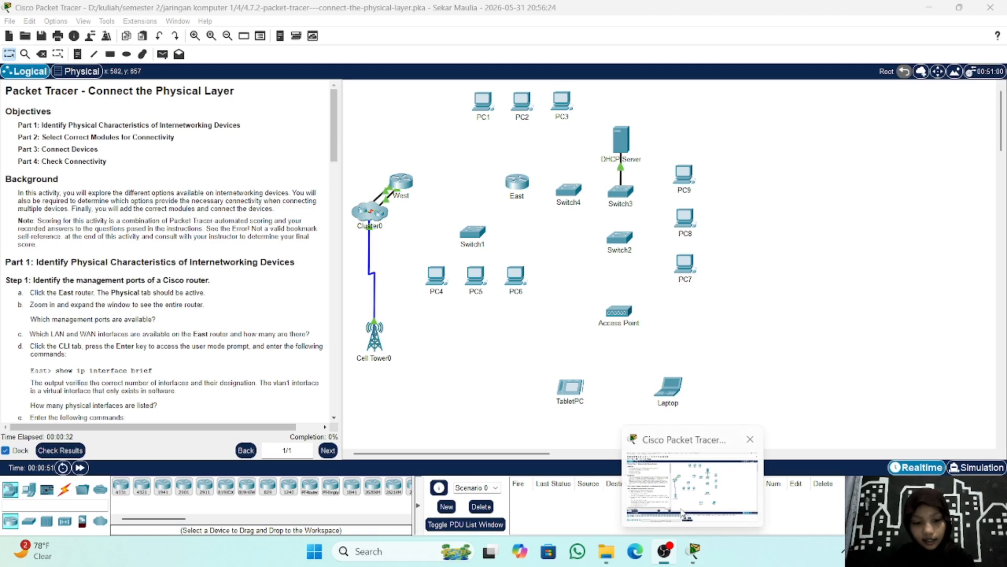
Open the East router's physical device view and enlarge it to examine the available management ports.
{"action": "left_click", "coordinate": [693, 485]}
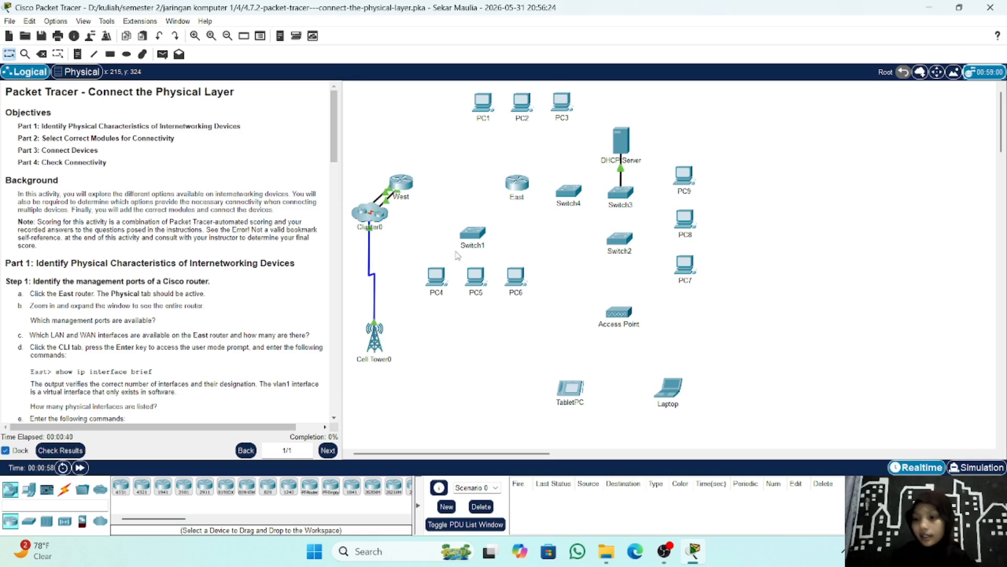
{"action": "scroll", "coordinate": [90, 372], "scroll_direction": "down", "scroll_amount": 3}
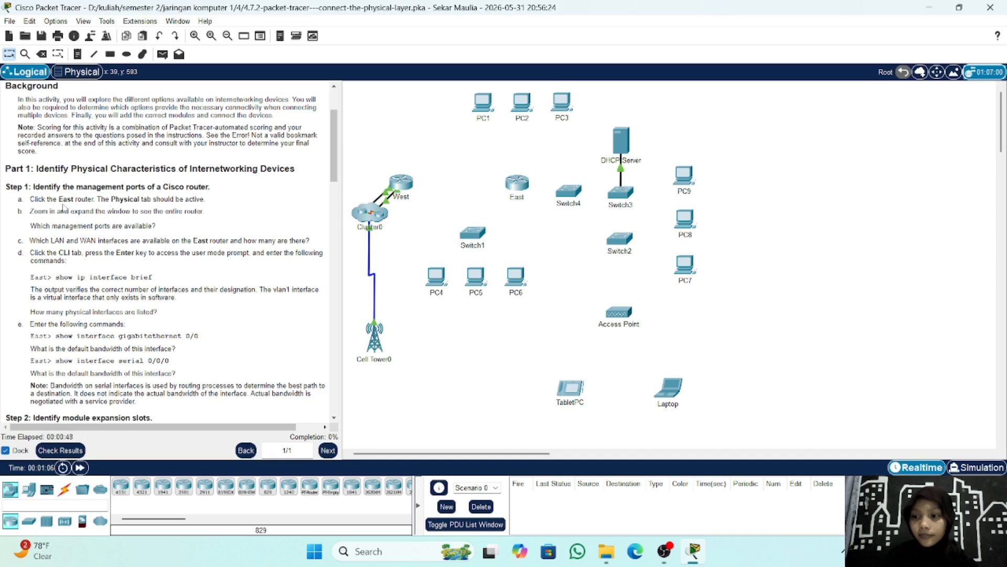
{"action": "scroll", "coordinate": [64, 208], "scroll_direction": "down", "scroll_amount": 1}
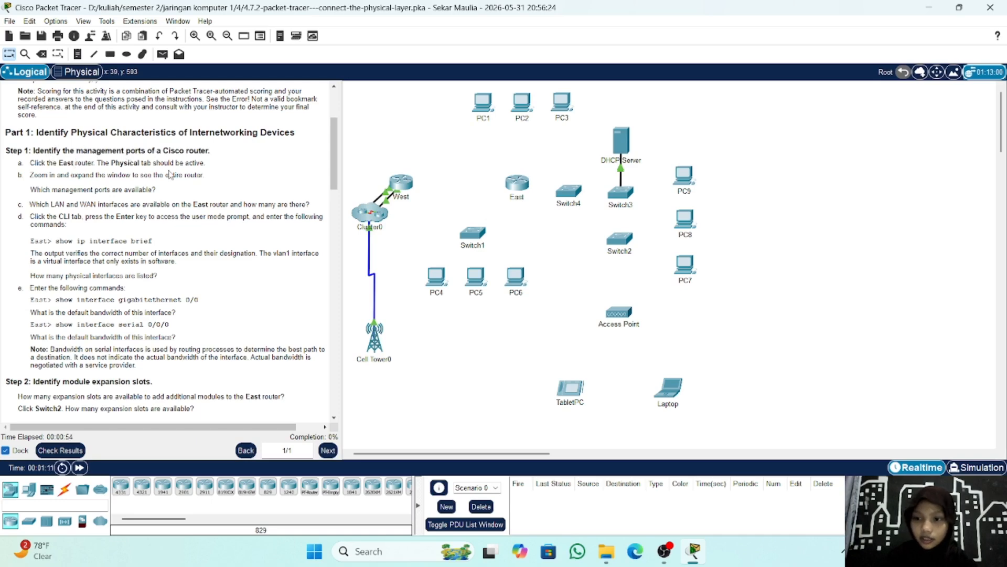
{"action": "scroll", "coordinate": [315, 158], "scroll_direction": "down", "scroll_amount": 1}
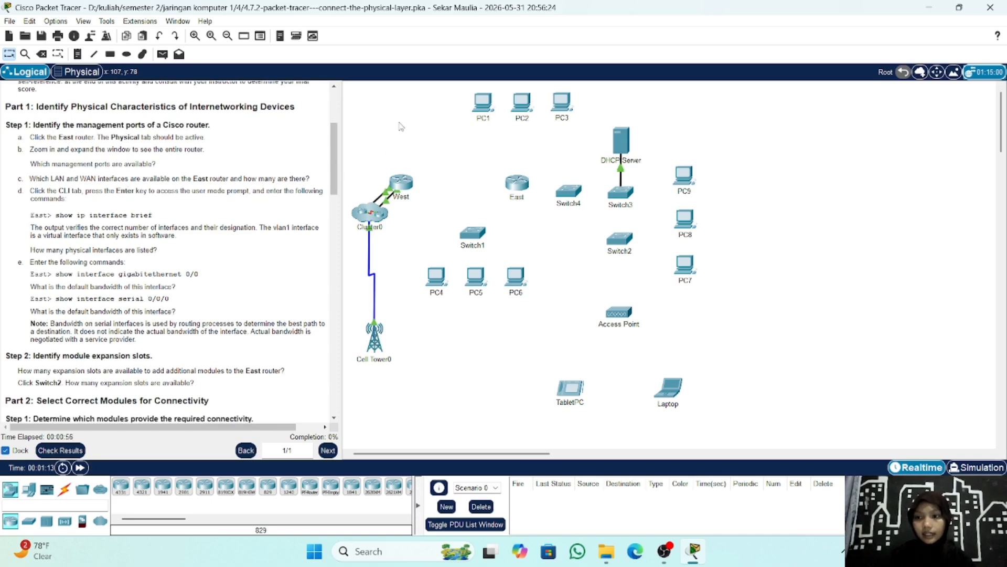
{"action": "left_click", "coordinate": [513, 191]}
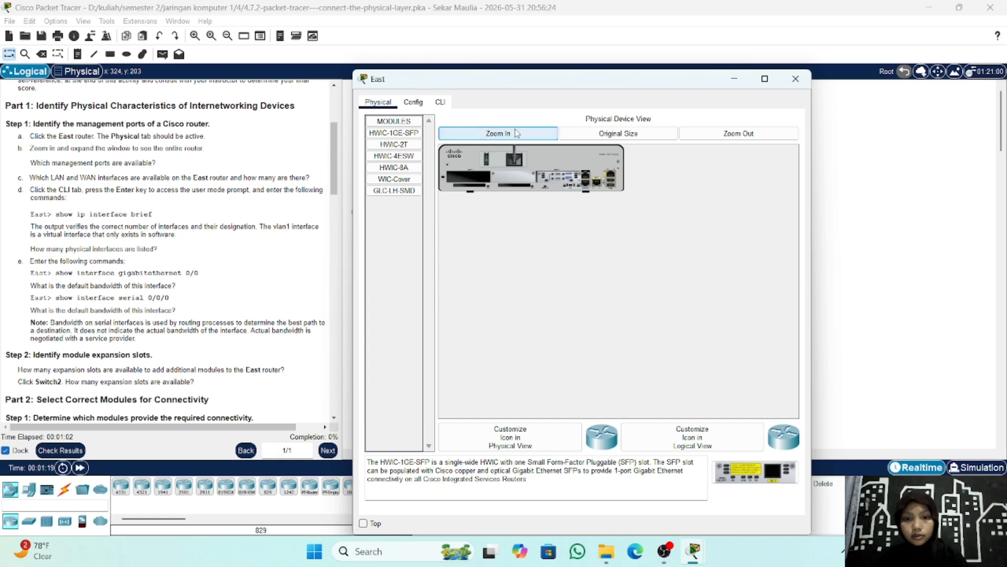
{"action": "left_click", "coordinate": [498, 133]}
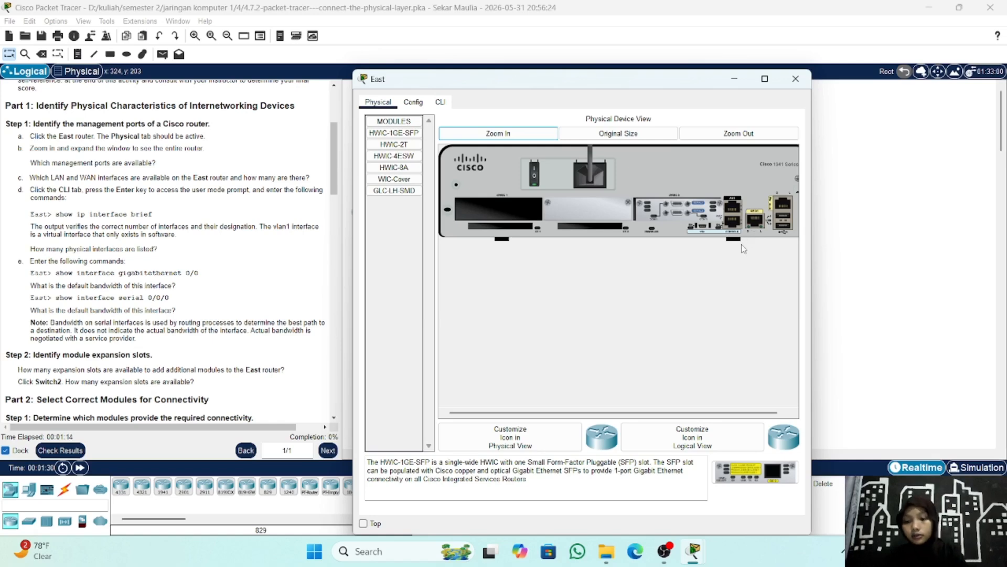
Examine the East router's configuration for its available LAN and WAN interfaces.
{"action": "left_click", "coordinate": [413, 102]}
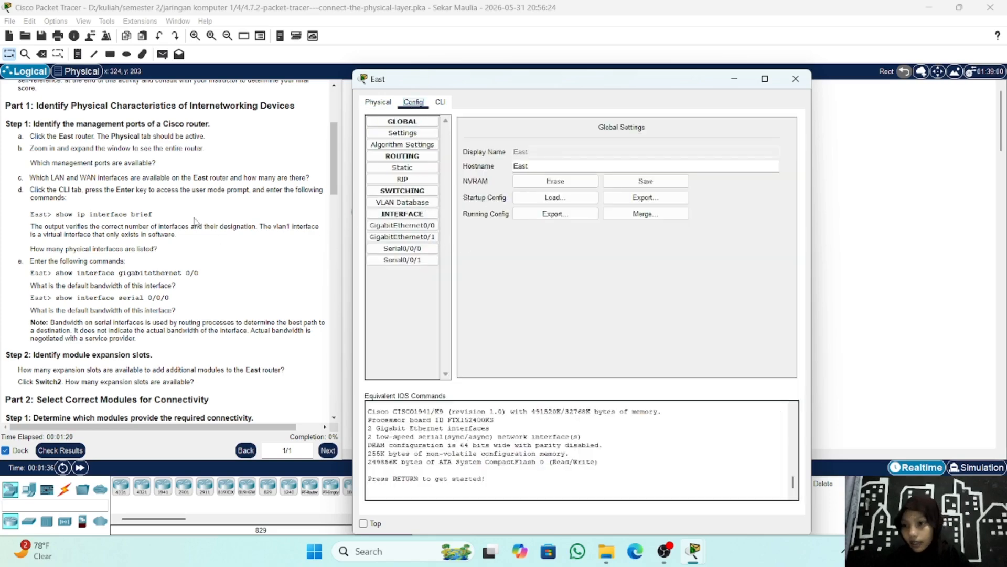
{"action": "scroll", "coordinate": [195, 221], "scroll_direction": "down", "scroll_amount": 1}
{"action": "scroll", "coordinate": [195, 222], "scroll_direction": "down", "scroll_amount": 4}
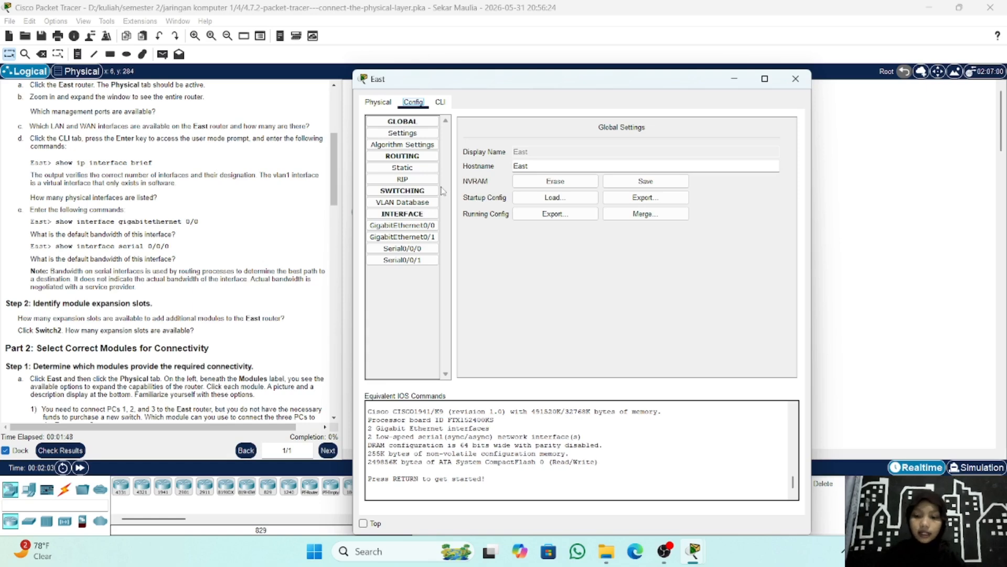
Open the East router's command line in user mode and run "show ip interface brief".
{"action": "left_click", "coordinate": [441, 101]}
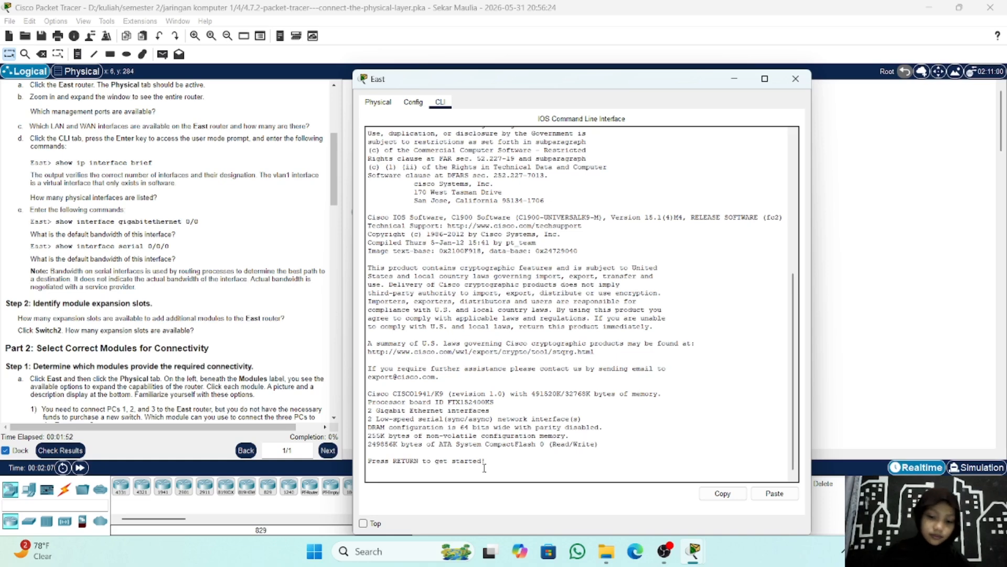
{"action": "key", "text": "Return"}
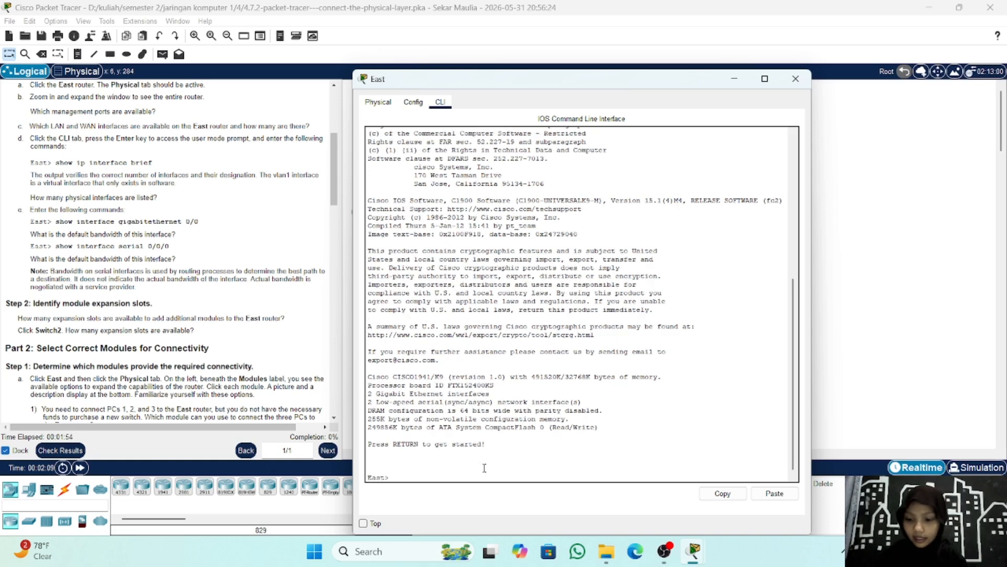
{"action": "type", "text": "sho"}
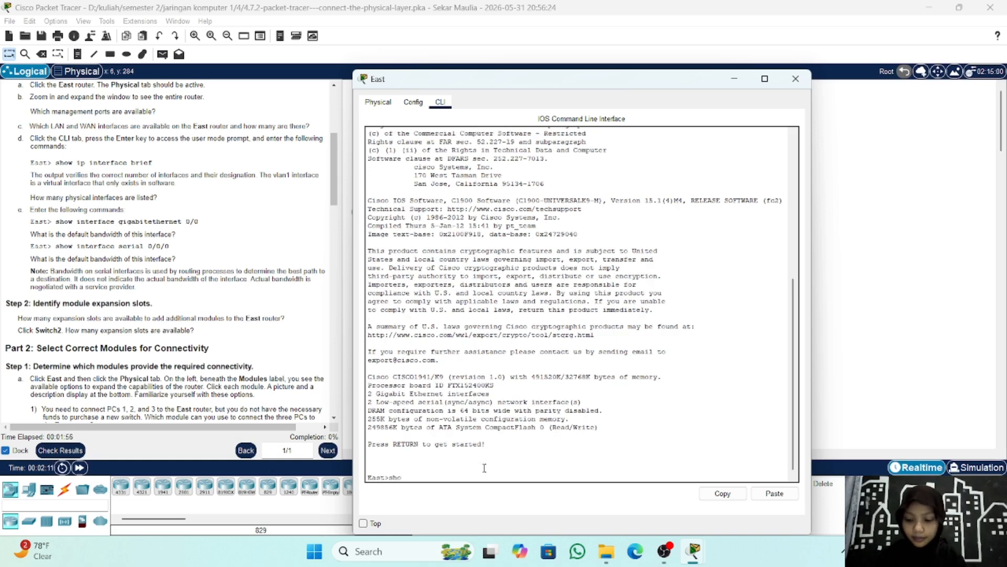
{"action": "key", "text": "Tab"}
{"action": "type", "text": "ip"}
{"action": "key", "text": "Tab"}
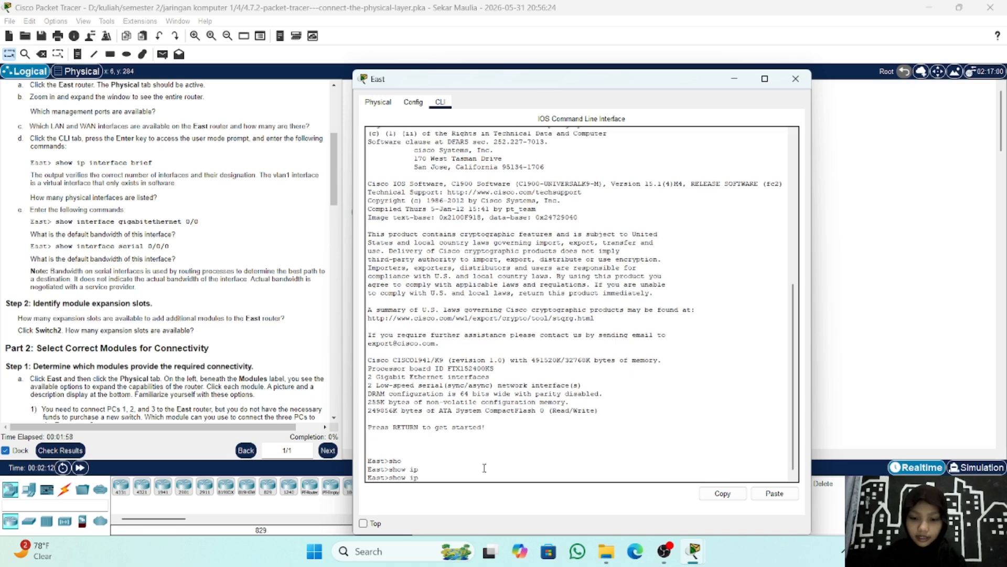
{"action": "type", "text": "in"}
{"action": "key", "text": "Tab"}
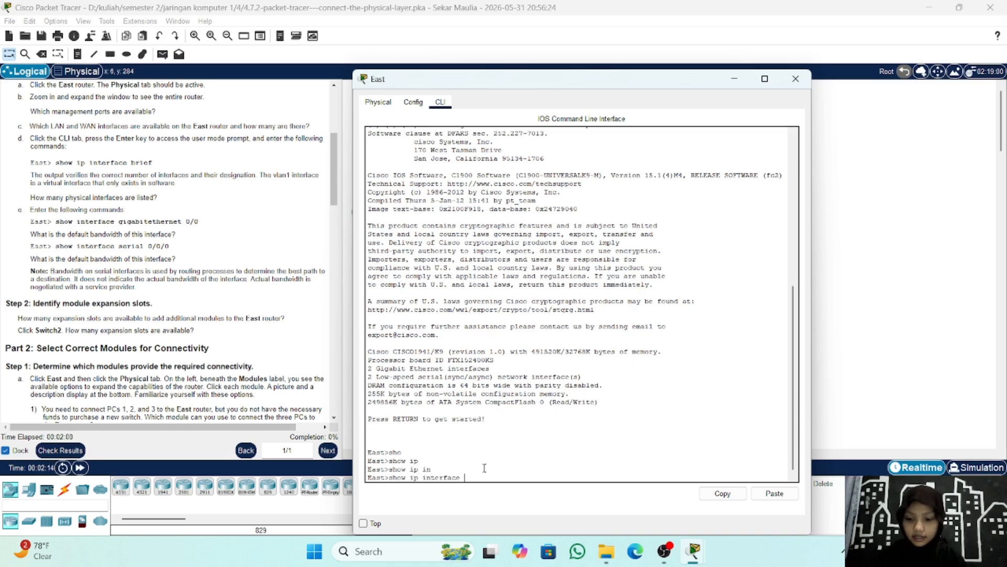
{"action": "type", "text": "b"}
{"action": "key", "text": "Tab"}
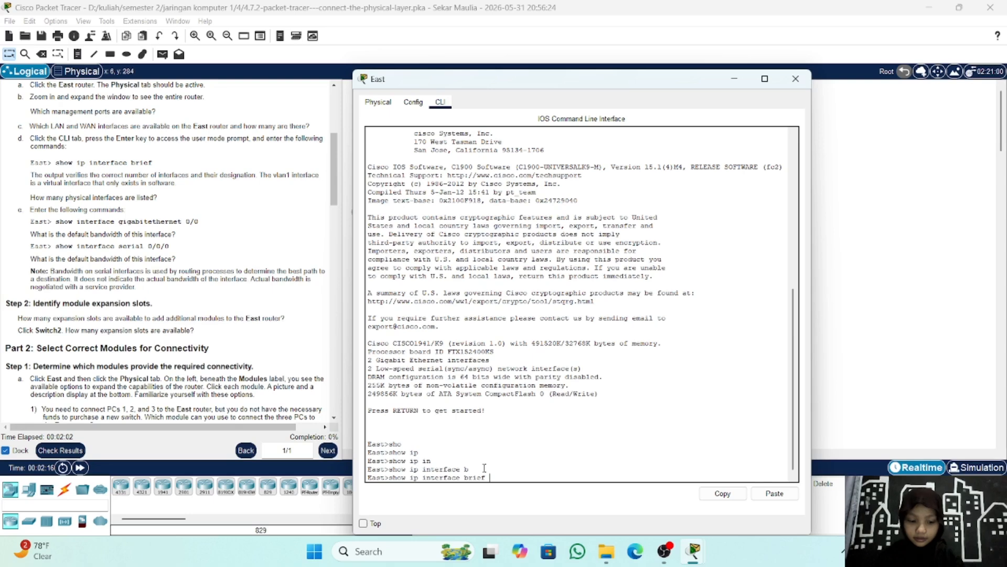
{"action": "key", "text": "Return"}
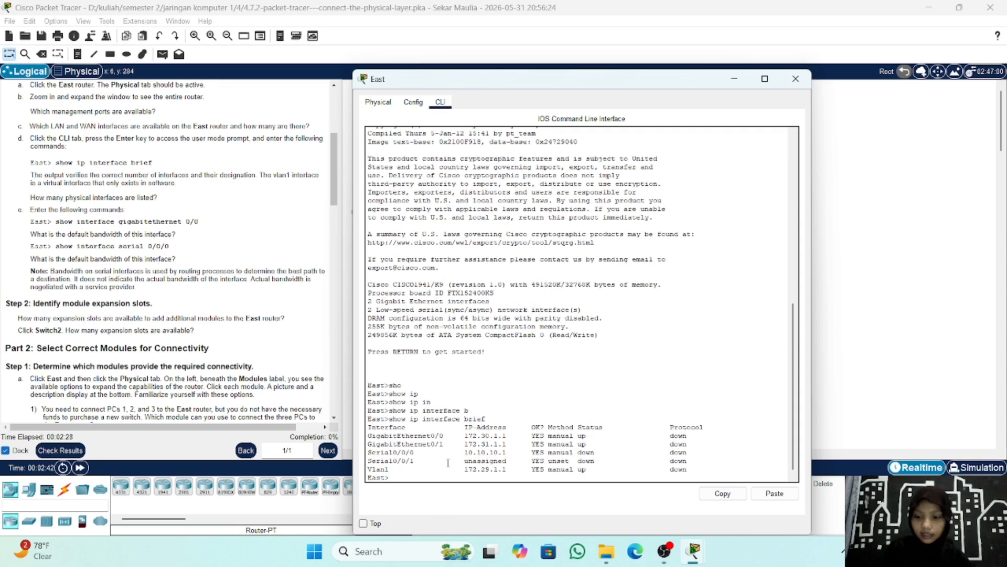
Run "show interfaces gigabitEthernet 0/0" on East, highlight the bandwidth value, and quit the paged output.
{"action": "type", "text": "ho"}
{"action": "key", "text": "Tab"}
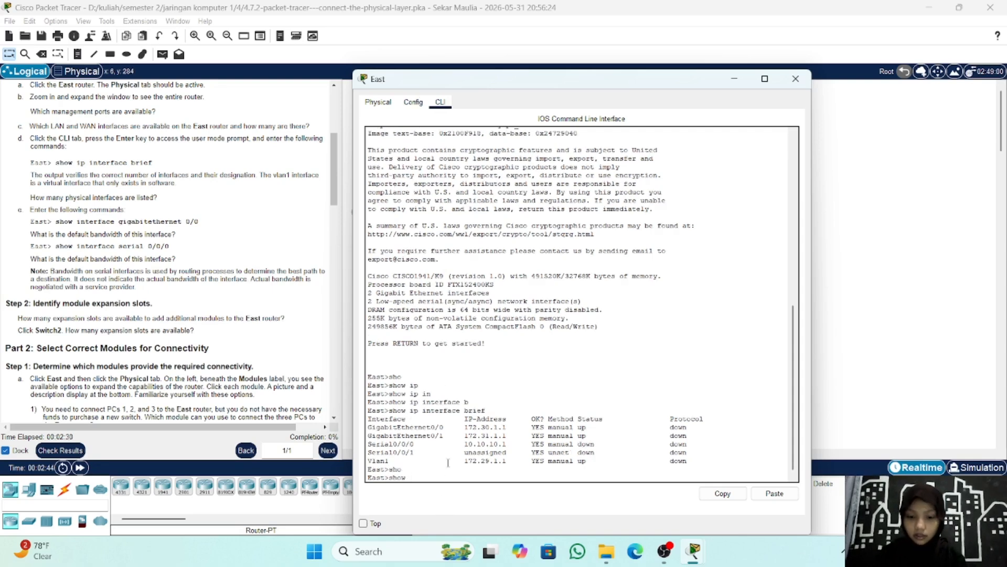
{"action": "type", "text": "in"}
{"action": "key", "text": "Tab"}
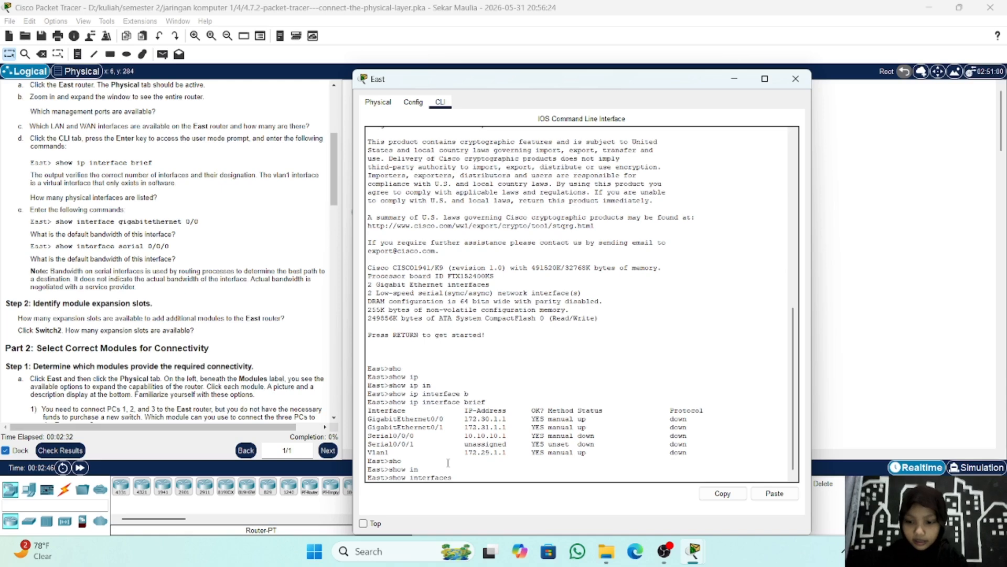
{"action": "type", "text": "gi"}
{"action": "key", "text": "Tab"}
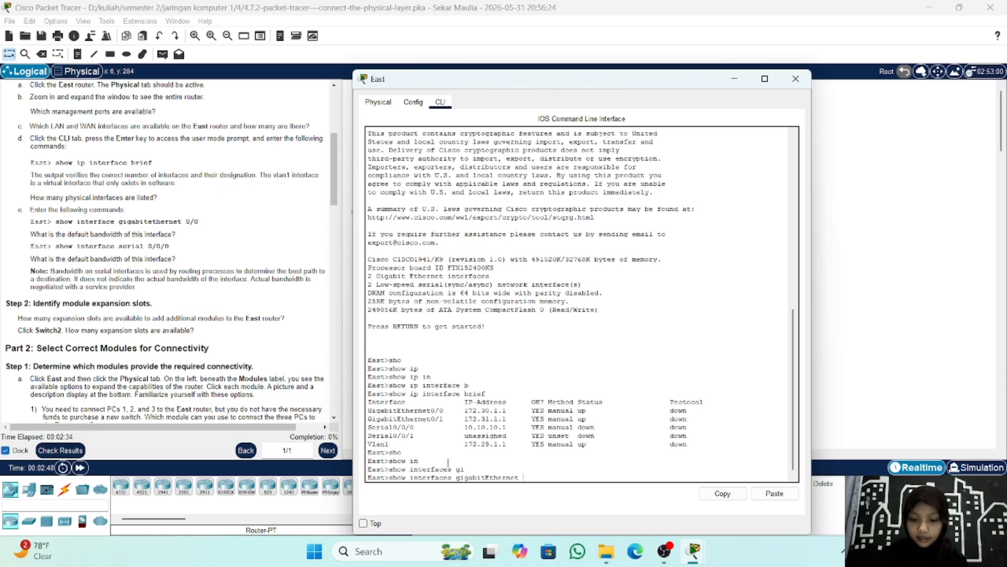
{"action": "type", "text": "0/0"}
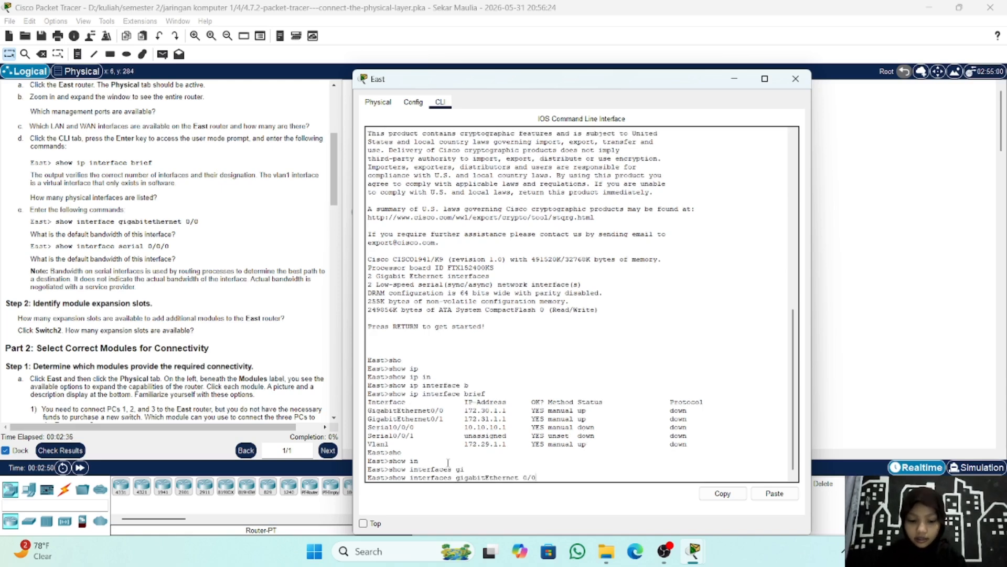
{"action": "key", "text": "Return"}
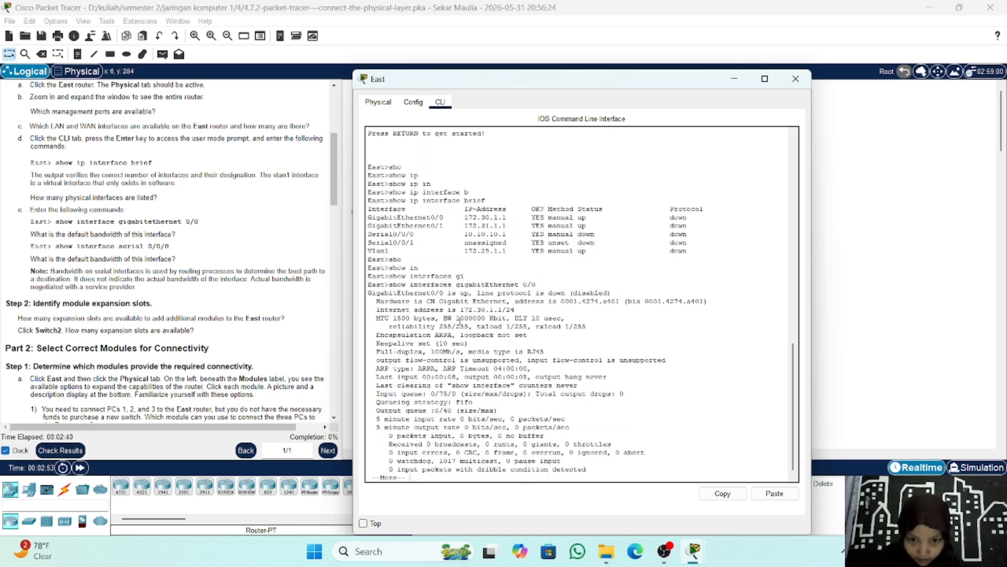
{"action": "left_click_drag", "start_coordinate": [441, 317], "coordinate": [508, 319]}
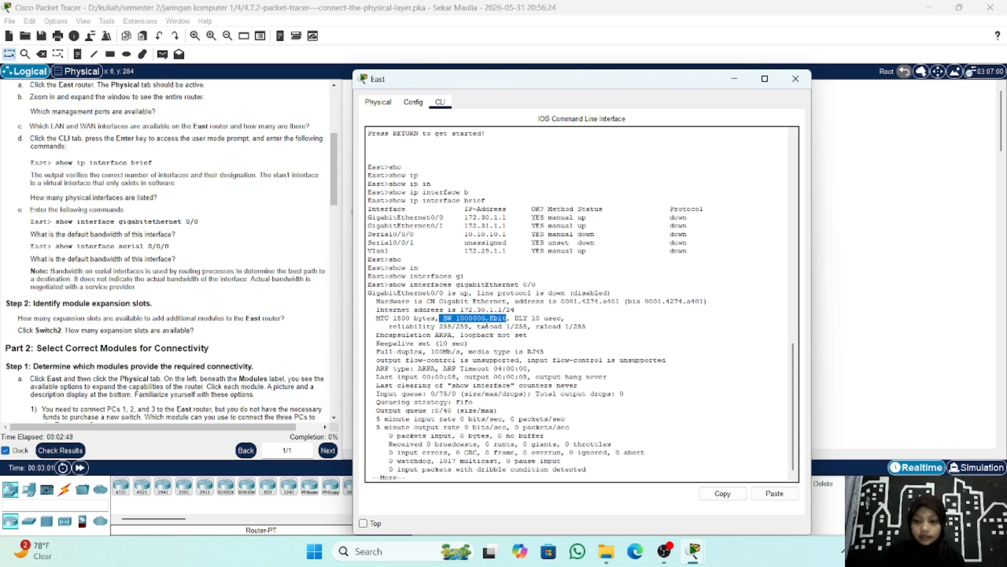
{"action": "left_click", "coordinate": [488, 344]}
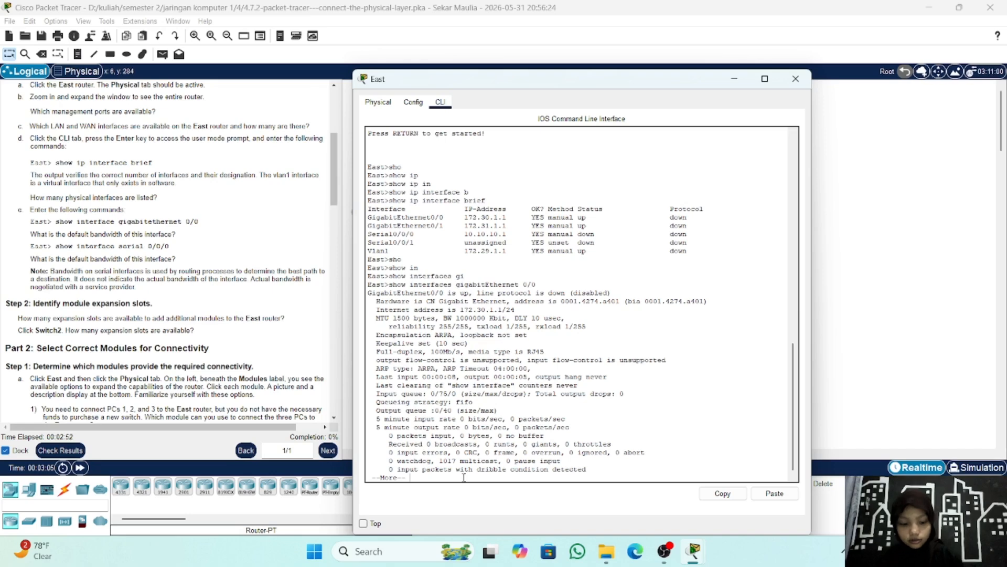
{"action": "key", "text": "q"}
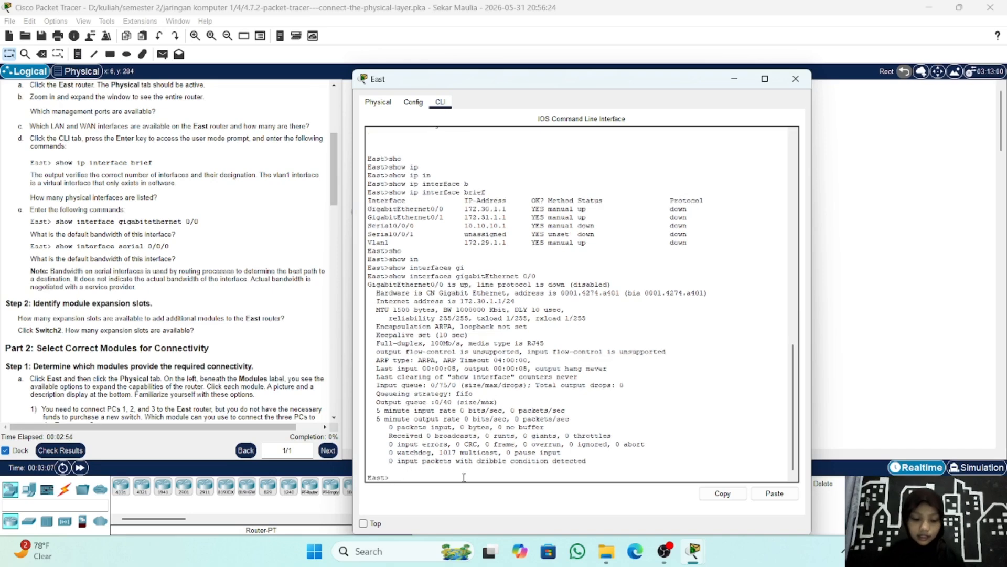
Recall the last command on East and change it to run "show interfaces serial 0/0/0" to read the default bandwidth.
{"action": "key", "text": "Up"}
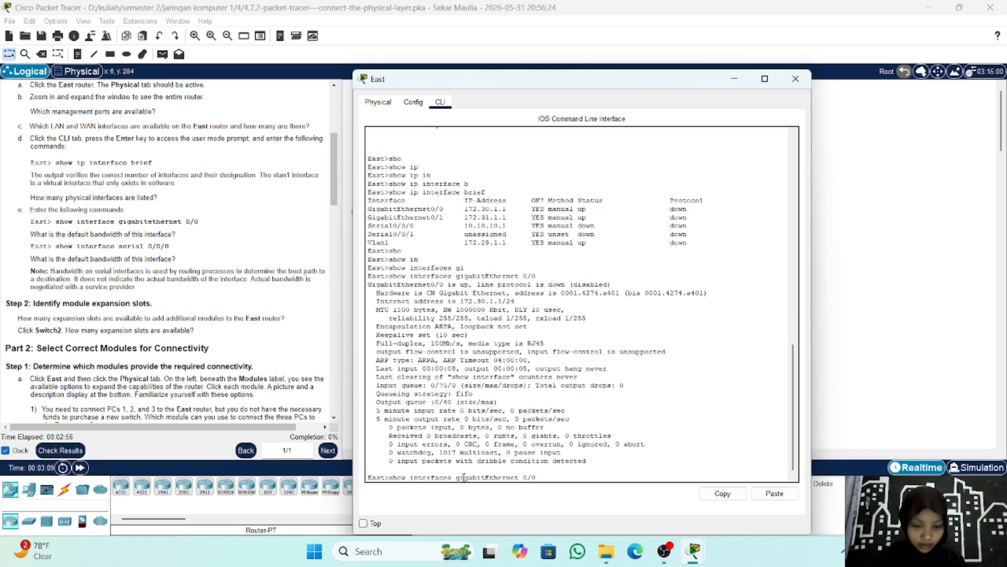
{"action": "key", "text": "BackSpace"}
{"action": "key", "text": "BackSpace"}
{"action": "key", "text": "BackSpace"}
{"action": "key", "text": "BackSpace"}
{"action": "key", "text": "BackSpace"}
{"action": "key", "text": "BackSpace"}
{"action": "key", "text": "BackSpace"}
{"action": "key", "text": "BackSpace"}
{"action": "key", "text": "BackSpace"}
{"action": "key", "text": "BackSpace"}
{"action": "key", "text": "BackSpace"}
{"action": "key", "text": "BackSpace"}
{"action": "key", "text": "BackSpace"}
{"action": "key", "text": "BackSpace"}
{"action": "key", "text": "BackSpace"}
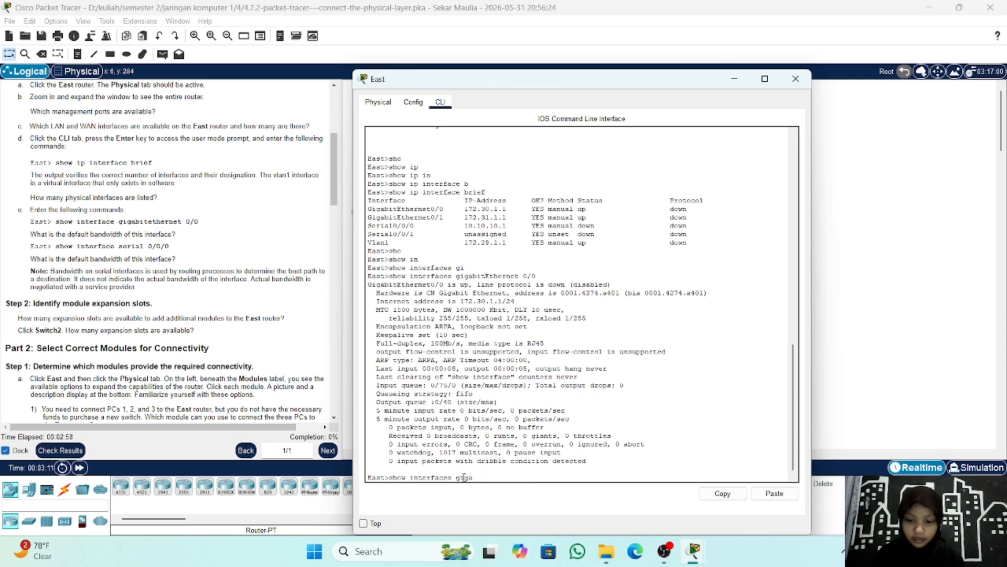
{"action": "key", "text": "BackSpace"}
{"action": "key", "text": "BackSpace"}
{"action": "key", "text": "BackSpace"}
{"action": "type", "text": "se"}
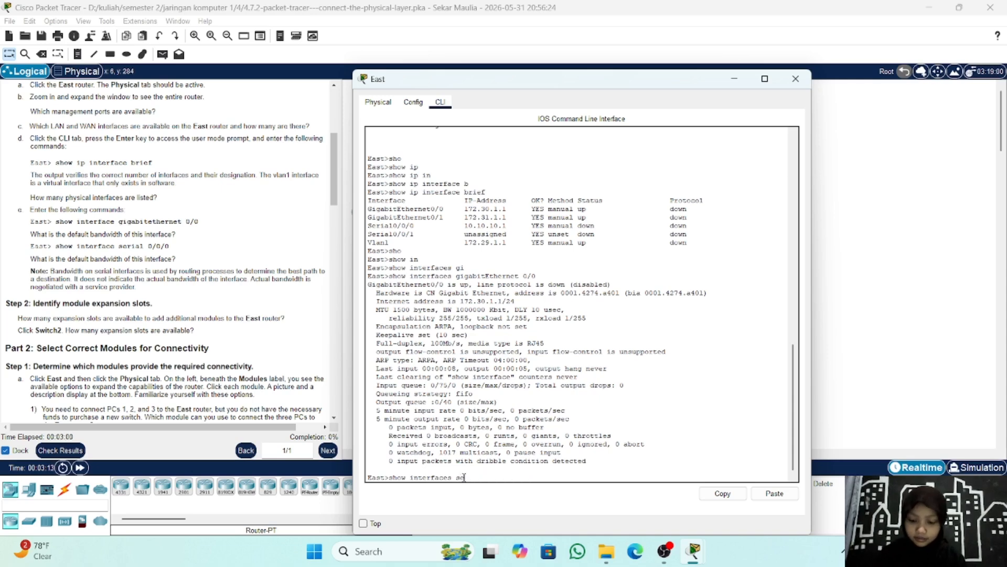
{"action": "key", "text": "Tab"}
{"action": "type", "text": "0/0/0"}
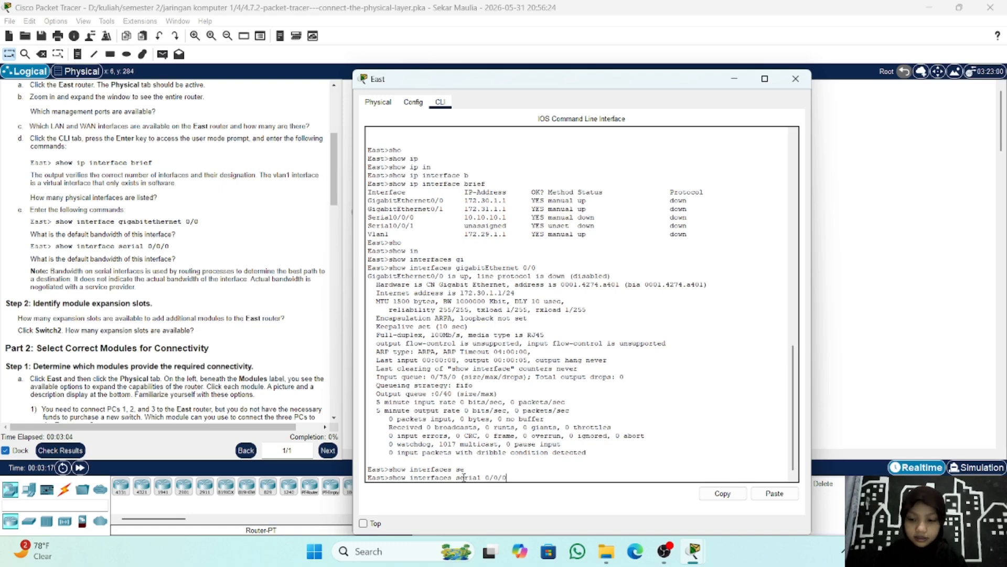
{"action": "key", "text": "Return"}
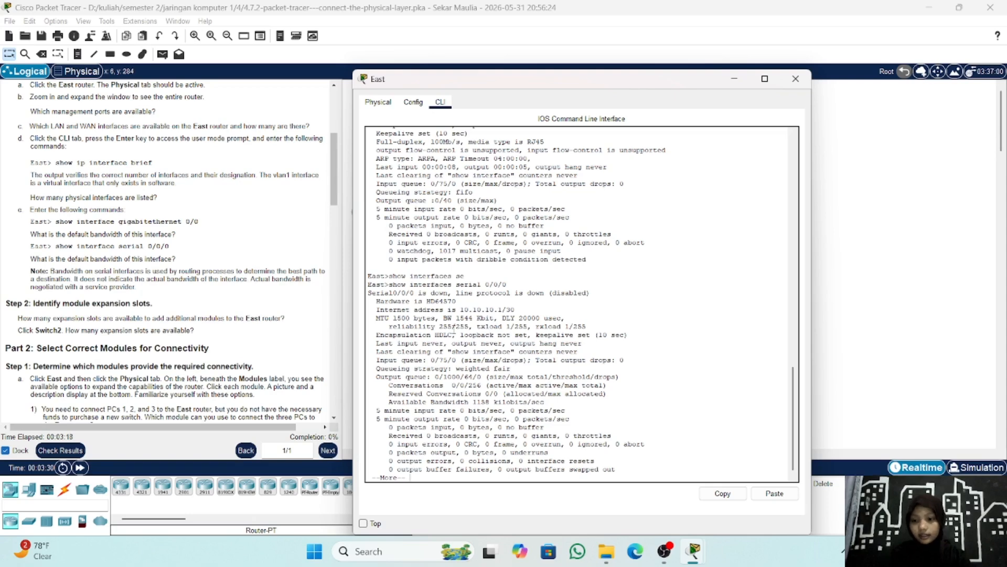
Check the East router's physical view for module expansion slots and minimize its window.
{"action": "left_click", "coordinate": [379, 104]}
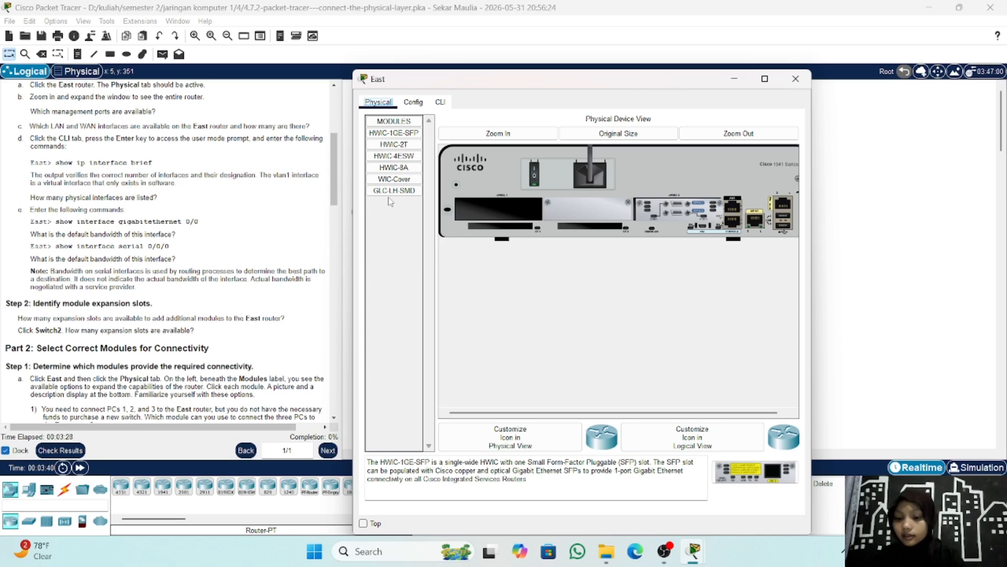
{"action": "left_click", "coordinate": [734, 81]}
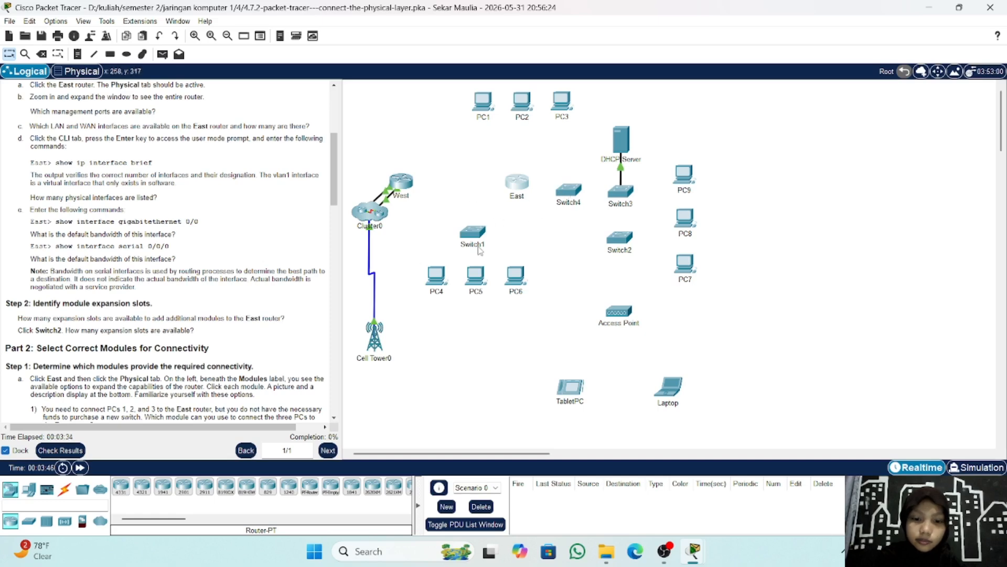
Open Switch2's physical device view and enlarge it to examine the available expansion slots.
{"action": "scroll", "coordinate": [292, 214], "scroll_direction": "down", "scroll_amount": 3}
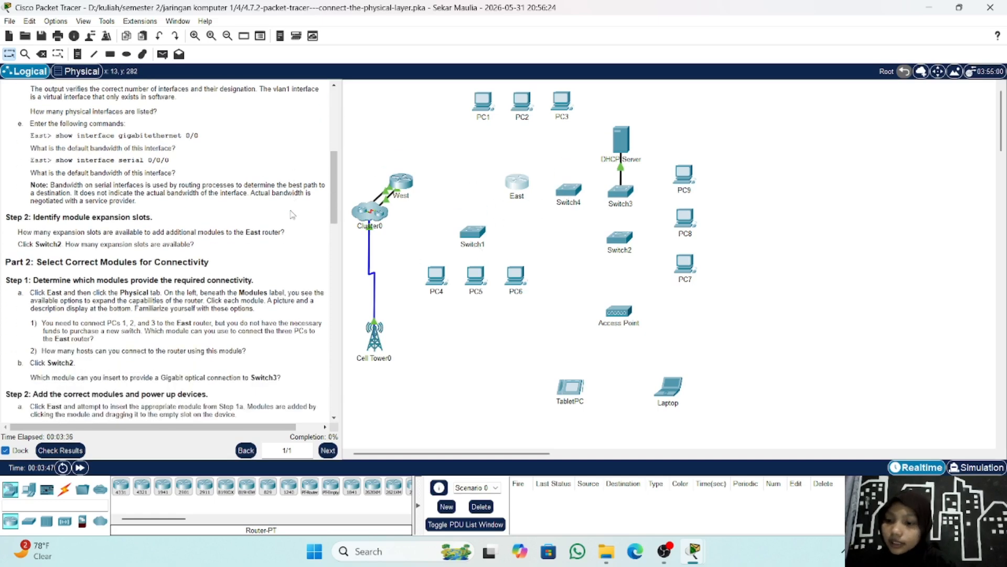
{"action": "scroll", "coordinate": [292, 214], "scroll_direction": "down", "scroll_amount": 1}
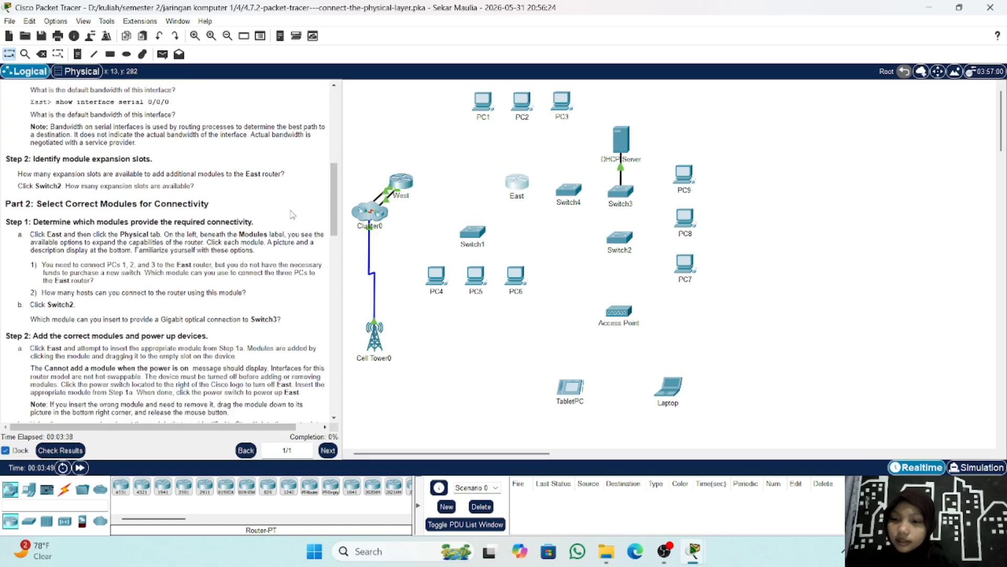
{"action": "left_click", "coordinate": [622, 240]}
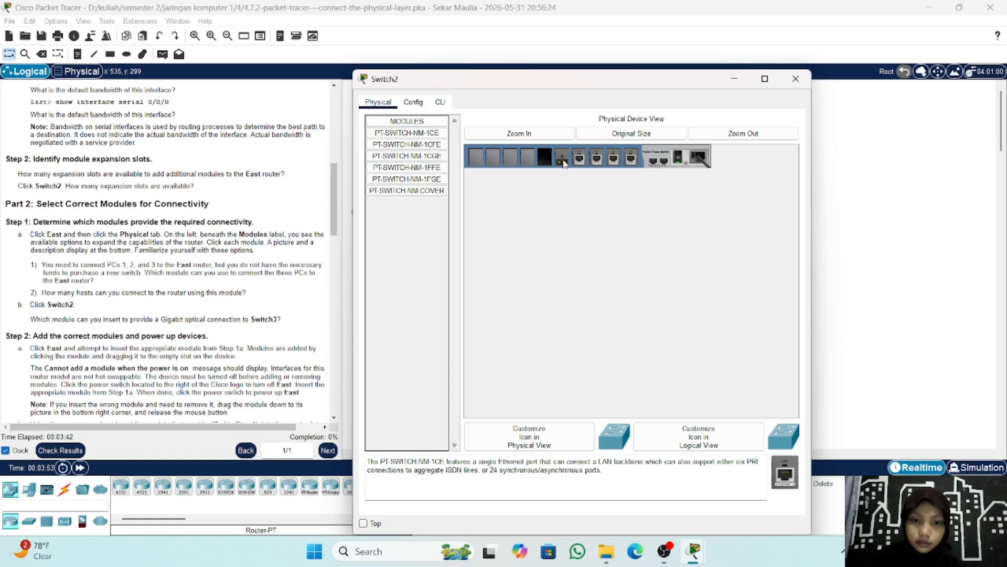
{"action": "left_click", "coordinate": [555, 138]}
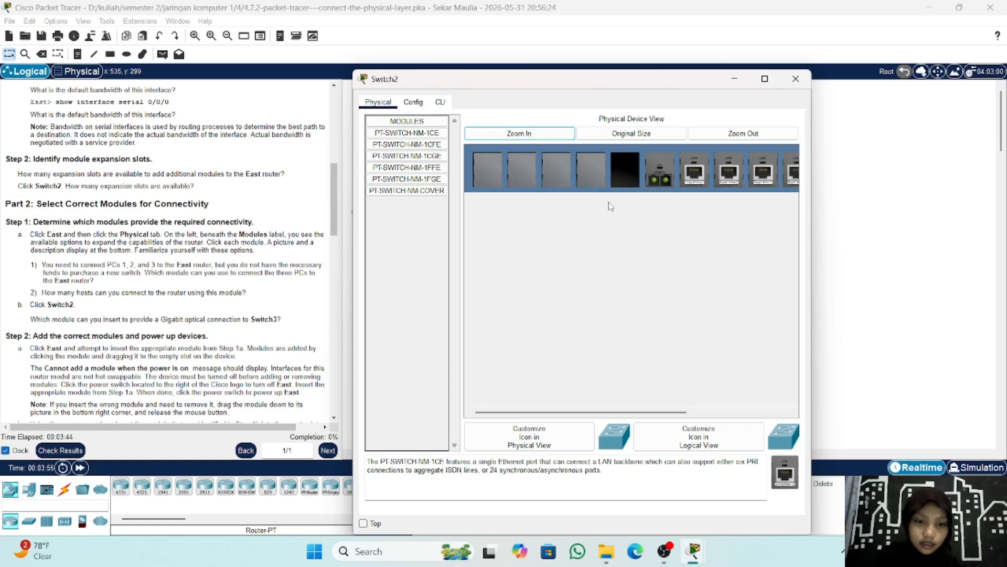
{"action": "scroll", "coordinate": [611, 207], "scroll_direction": "right", "scroll_amount": 1}
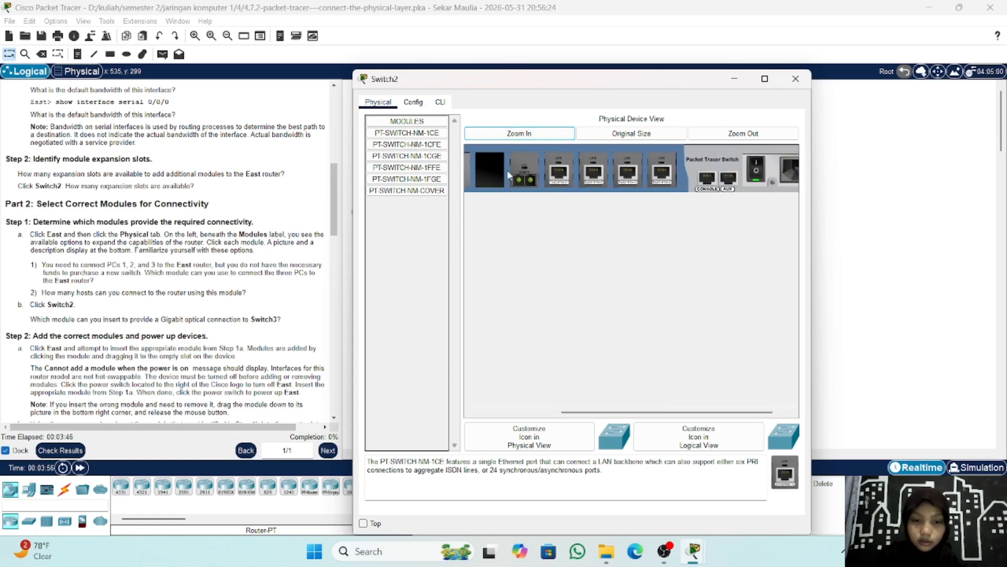
Check Switch2's expansion slots, close its window, and read the Part 2 instructions on selecting and adding modules.
{"action": "scroll", "coordinate": [507, 174], "scroll_direction": "left", "scroll_amount": 1}
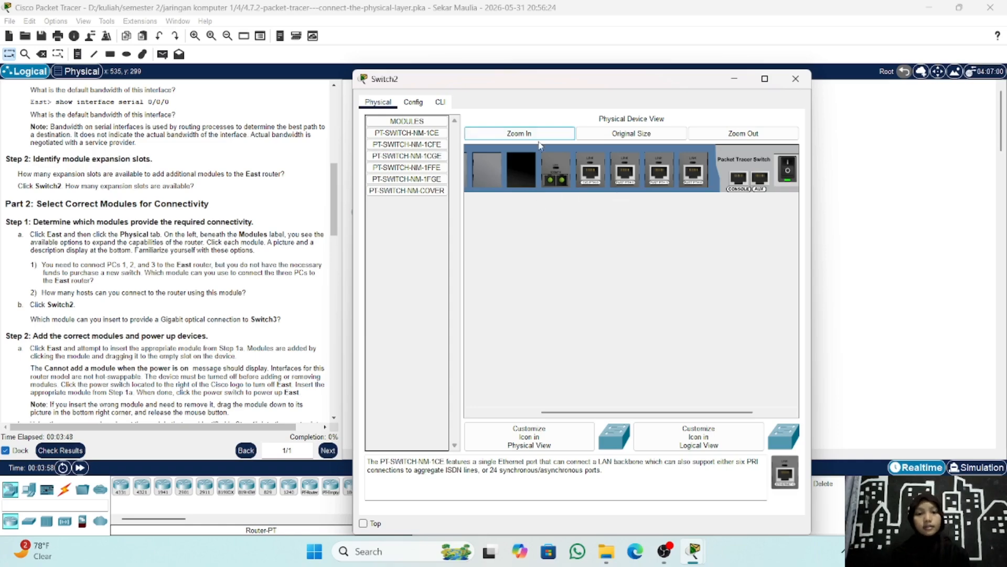
{"action": "left_click", "coordinate": [795, 79]}
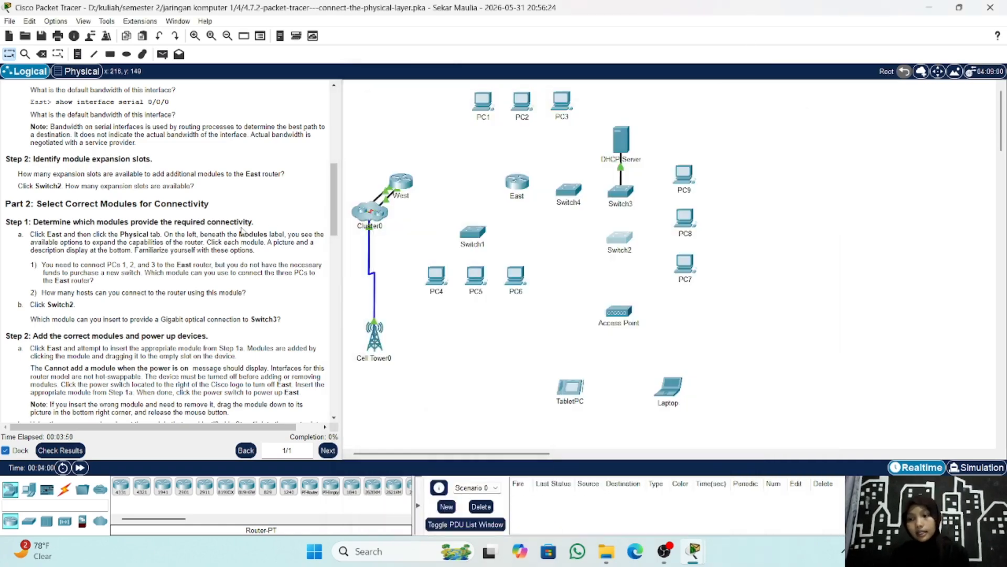
{"action": "scroll", "coordinate": [71, 209], "scroll_direction": "down", "scroll_amount": 2}
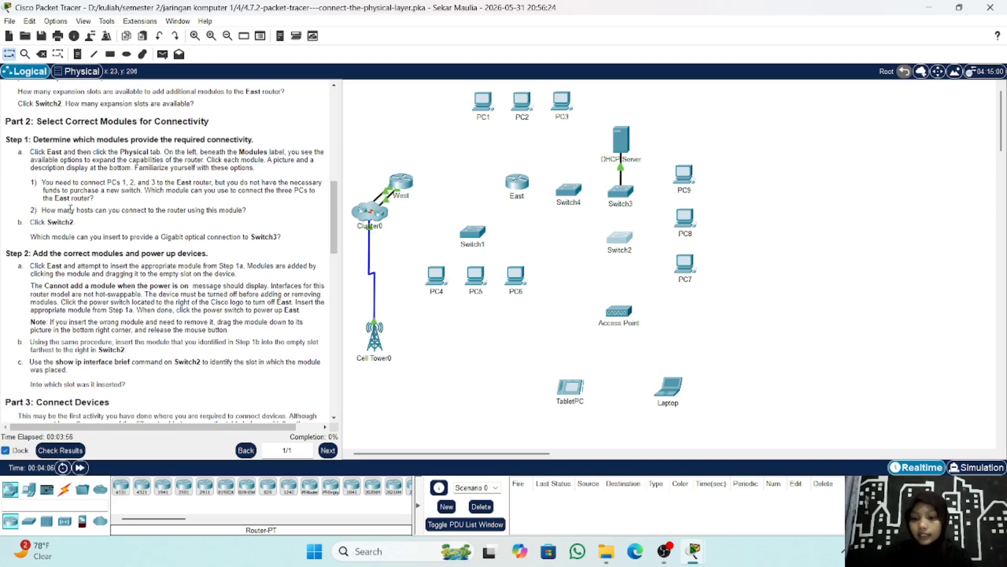
{"action": "scroll", "coordinate": [74, 290], "scroll_direction": "down", "scroll_amount": 1}
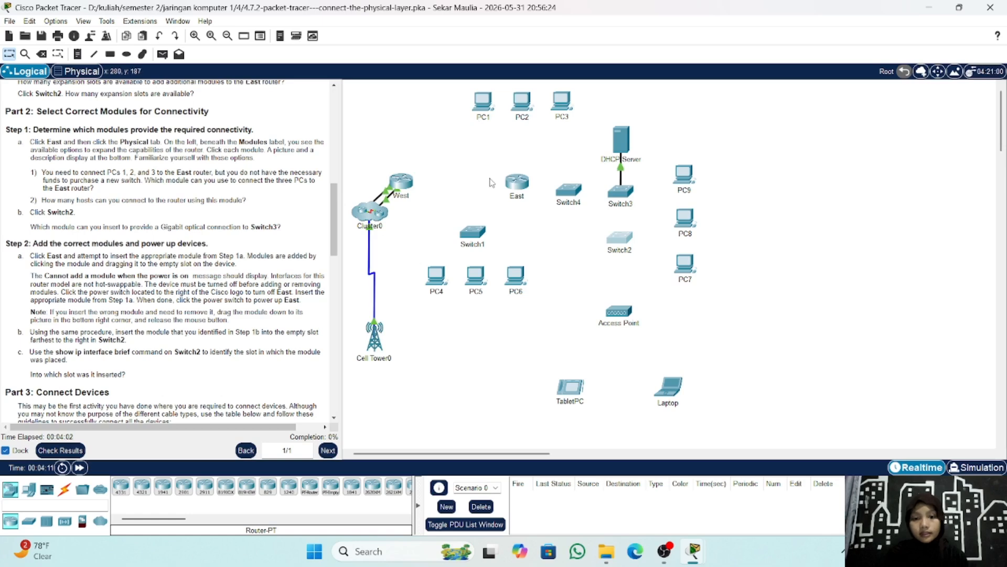
With East powered off, insert the HWIC-4ESW module into its empty slot, power the router back on, and minimize its window.
{"action": "left_click", "coordinate": [516, 181]}
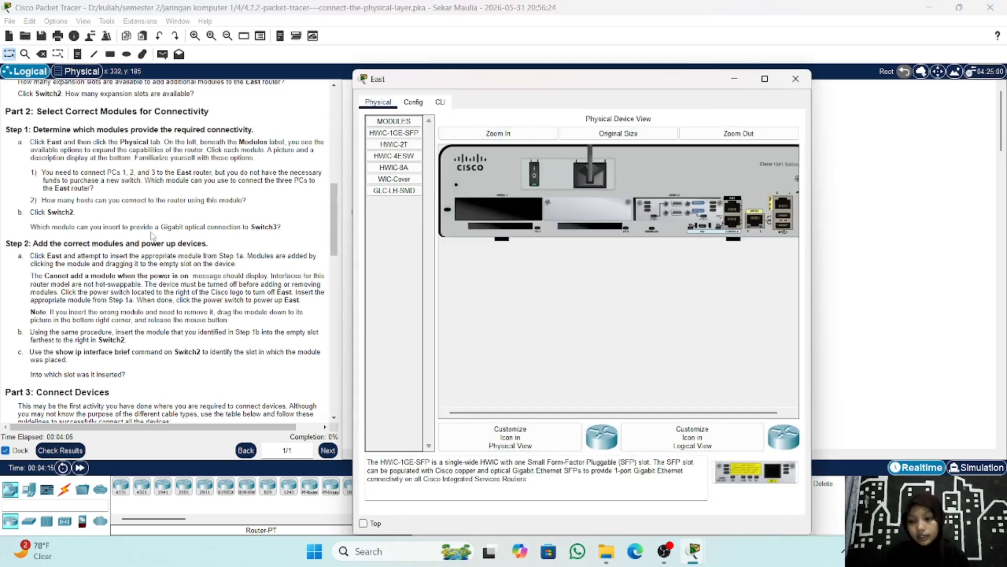
{"action": "scroll", "coordinate": [323, 160], "scroll_direction": "down", "scroll_amount": 3}
{"action": "scroll", "coordinate": [324, 160], "scroll_direction": "up", "scroll_amount": 2}
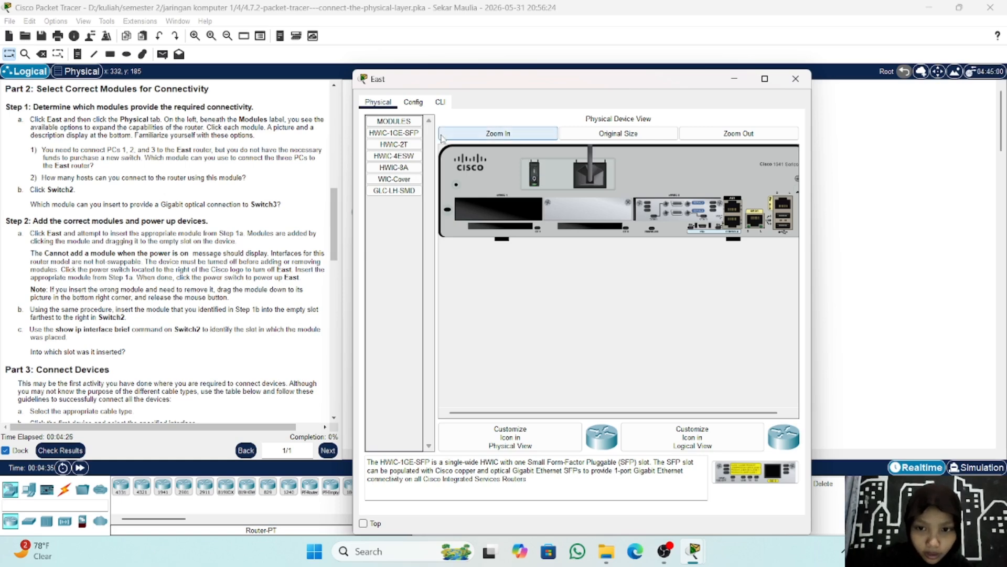
{"action": "left_click_drag", "start_coordinate": [394, 156], "coordinate": [581, 207]}
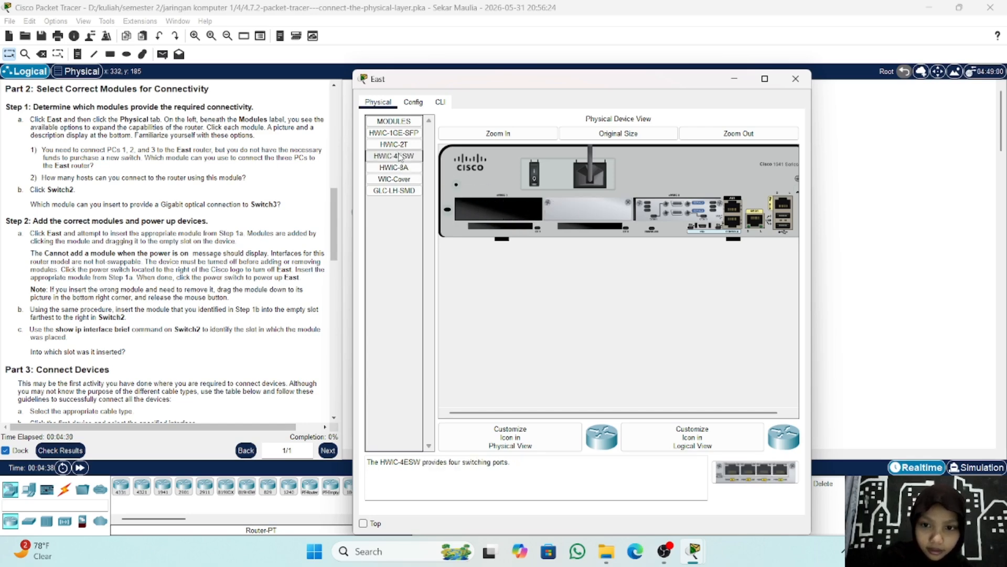
{"action": "left_click_drag", "start_coordinate": [398, 155], "coordinate": [491, 212]}
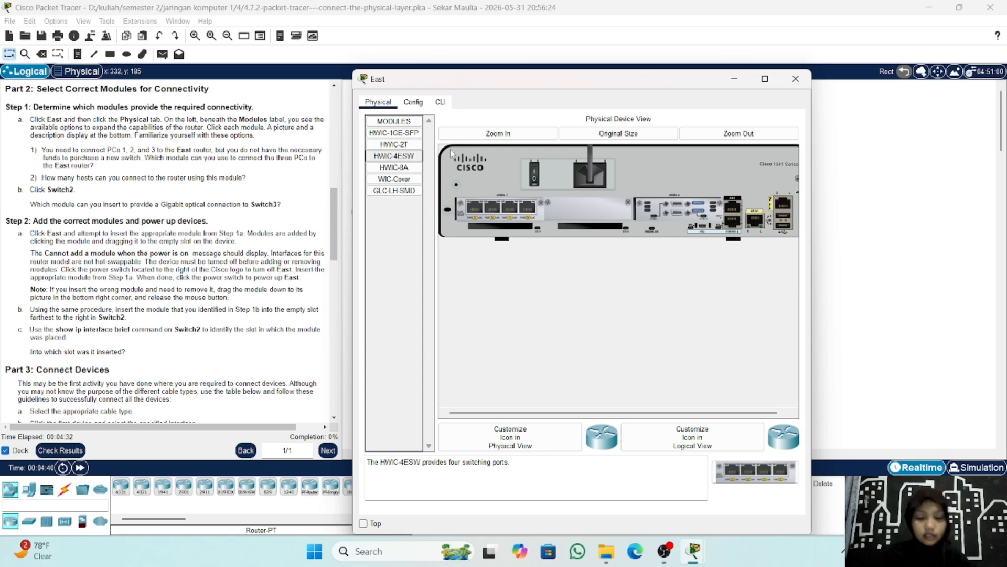
{"action": "left_click", "coordinate": [533, 176]}
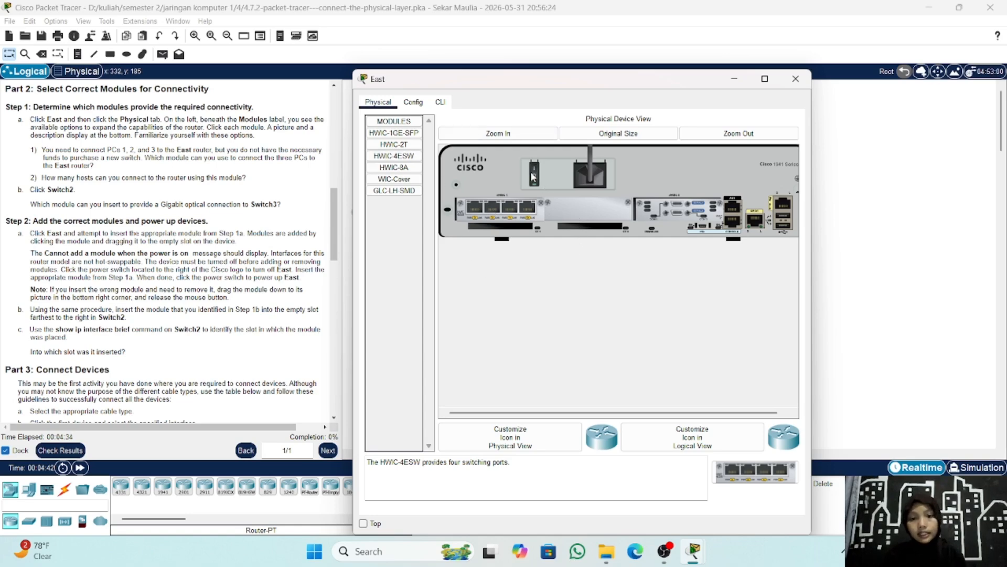
{"action": "left_click", "coordinate": [733, 78]}
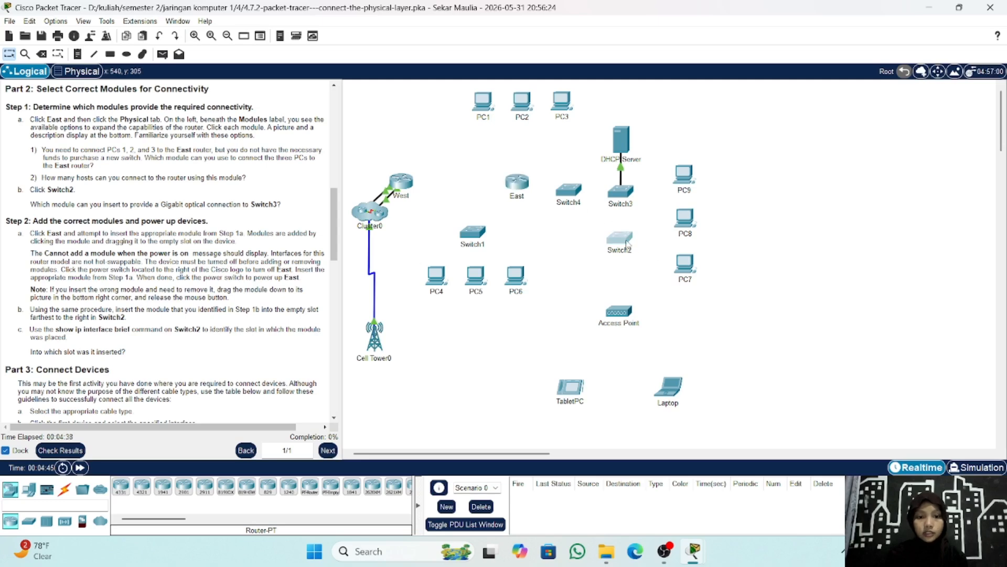
Power off Switch2, insert the PT-SWITCH-NM-1FGE module into its empty slot, power it back on, and minimize its window.
{"action": "left_click", "coordinate": [624, 241]}
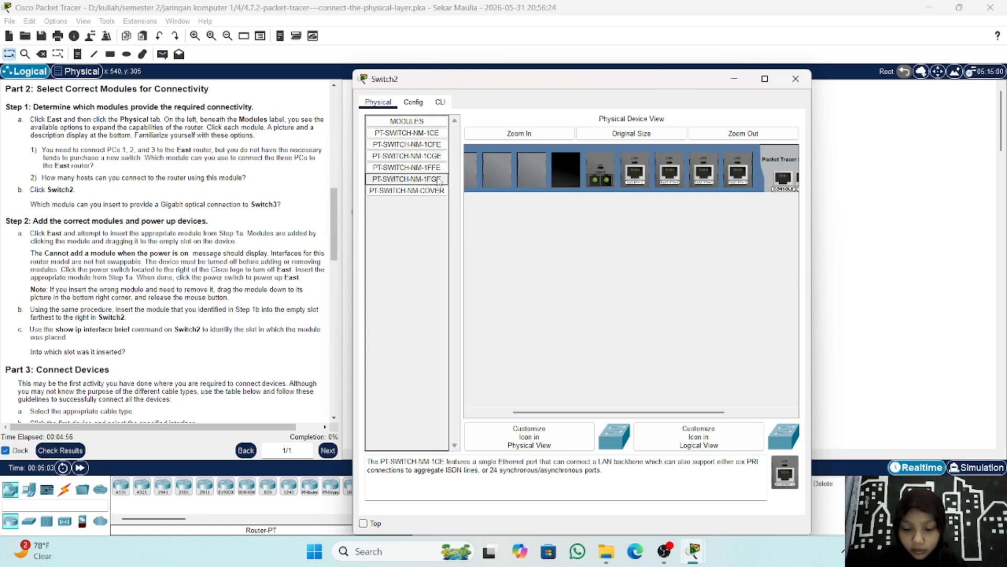
{"action": "scroll", "coordinate": [773, 167], "scroll_direction": "right", "scroll_amount": 2}
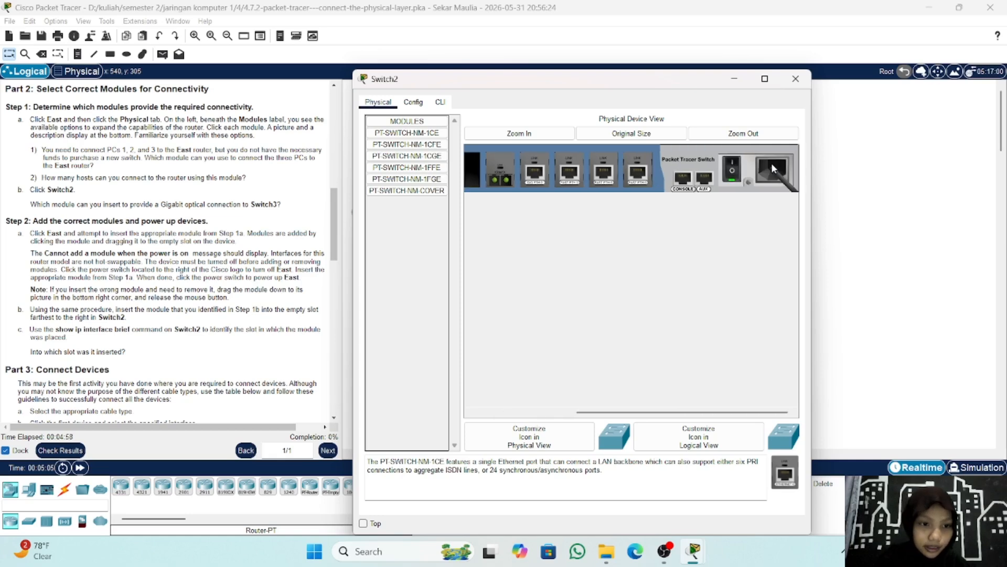
{"action": "left_click", "coordinate": [733, 173]}
{"action": "scroll", "coordinate": [733, 173], "scroll_direction": "left", "scroll_amount": 2}
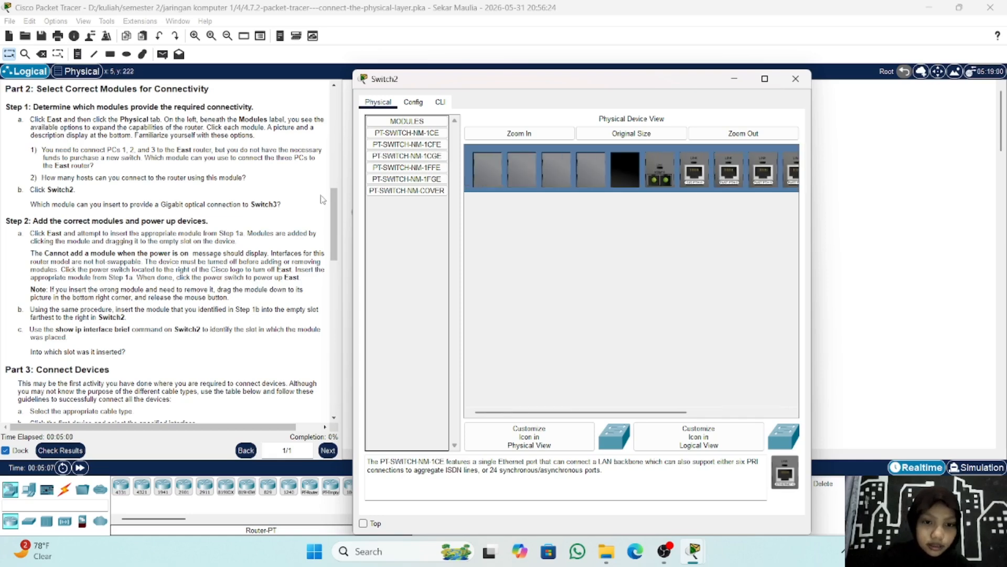
{"action": "left_click_drag", "start_coordinate": [396, 183], "coordinate": [629, 177]}
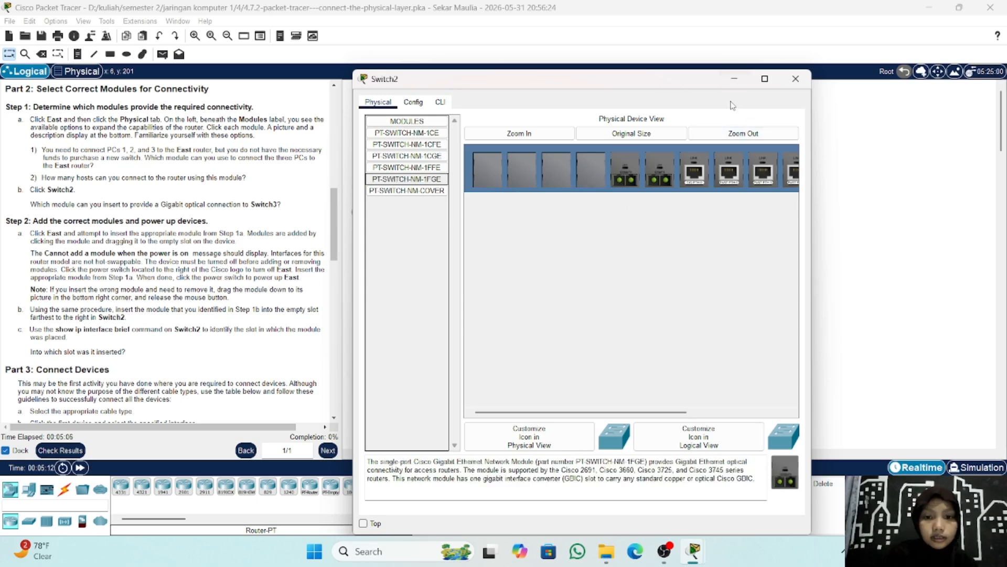
{"action": "scroll", "coordinate": [726, 186], "scroll_direction": "right", "scroll_amount": 3}
{"action": "left_click", "coordinate": [733, 169]}
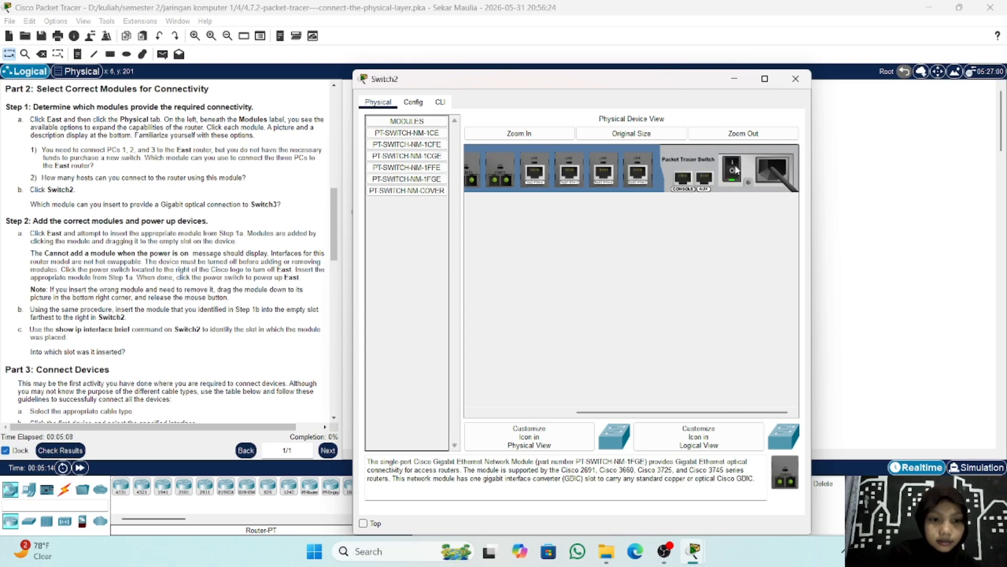
{"action": "left_click", "coordinate": [371, 180]}
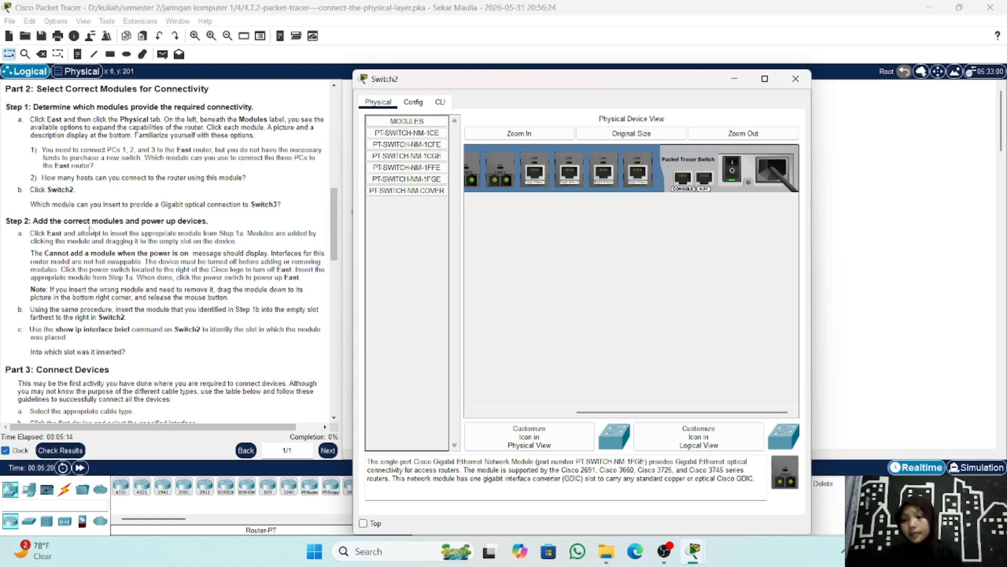
{"action": "scroll", "coordinate": [91, 229], "scroll_direction": "down", "scroll_amount": 1}
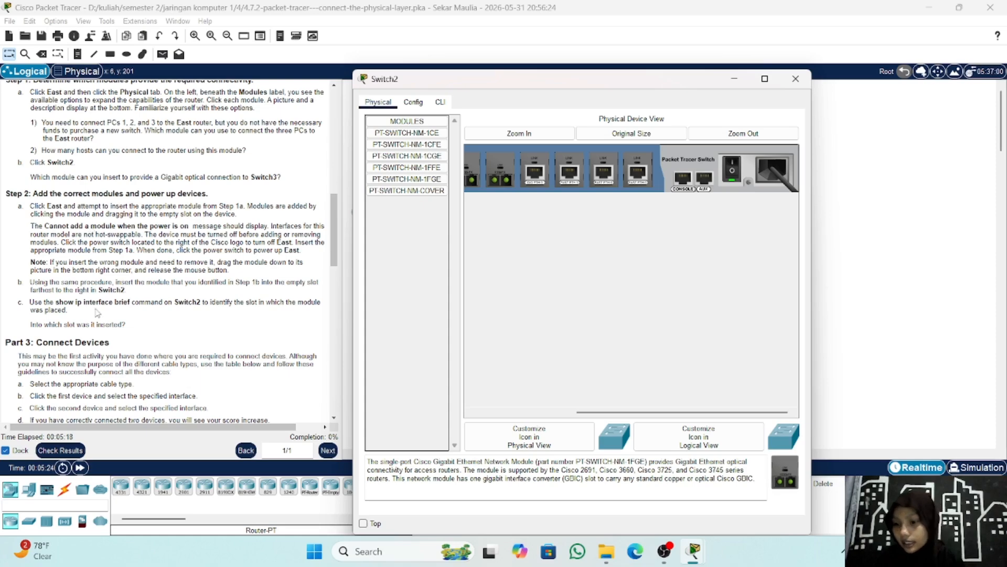
{"action": "scroll", "coordinate": [96, 313], "scroll_direction": "down", "scroll_amount": 9}
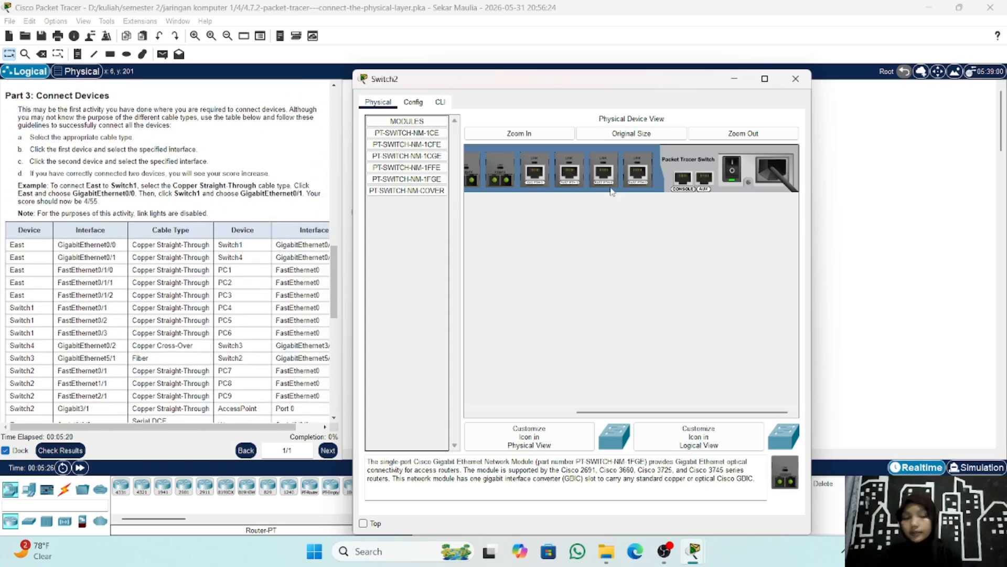
{"action": "left_click", "coordinate": [741, 81]}
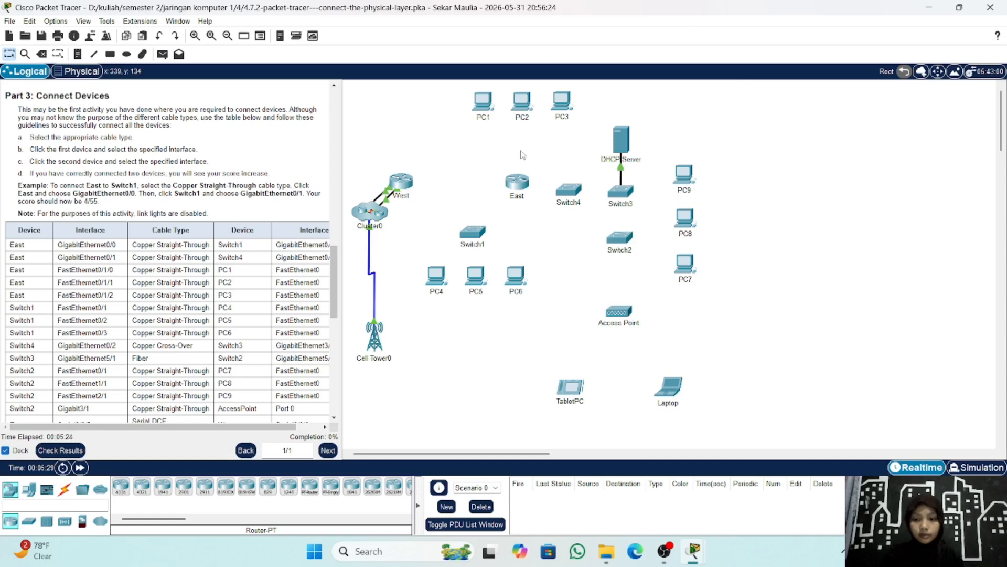
Following the Part 3 table, connect East GigabitEthernet0/0 to Switch1 GigabitEthernet0/1 with a Copper Straight-Through cable.
{"action": "left_click", "coordinate": [61, 496]}
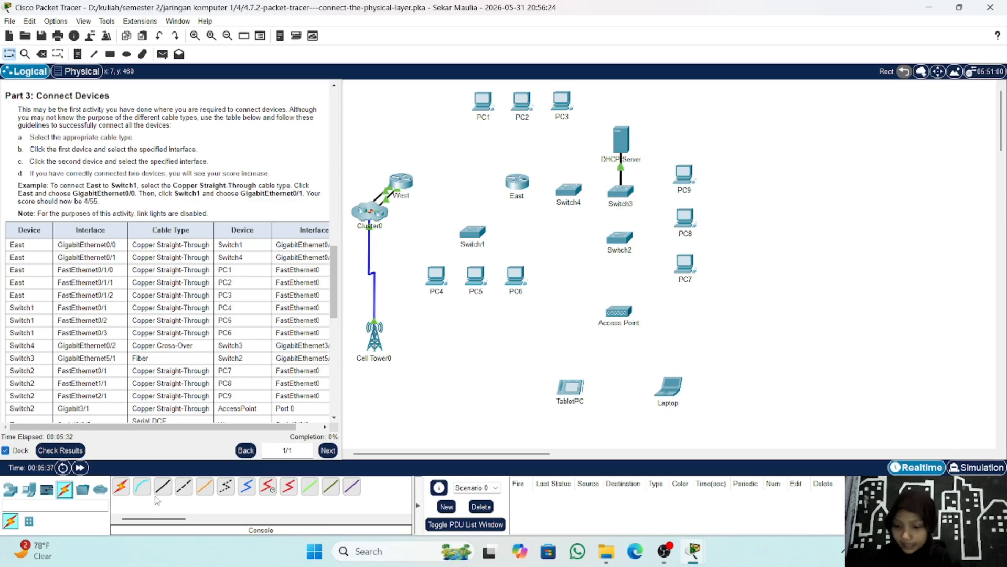
{"action": "scroll", "coordinate": [141, 297], "scroll_direction": "down", "scroll_amount": 3}
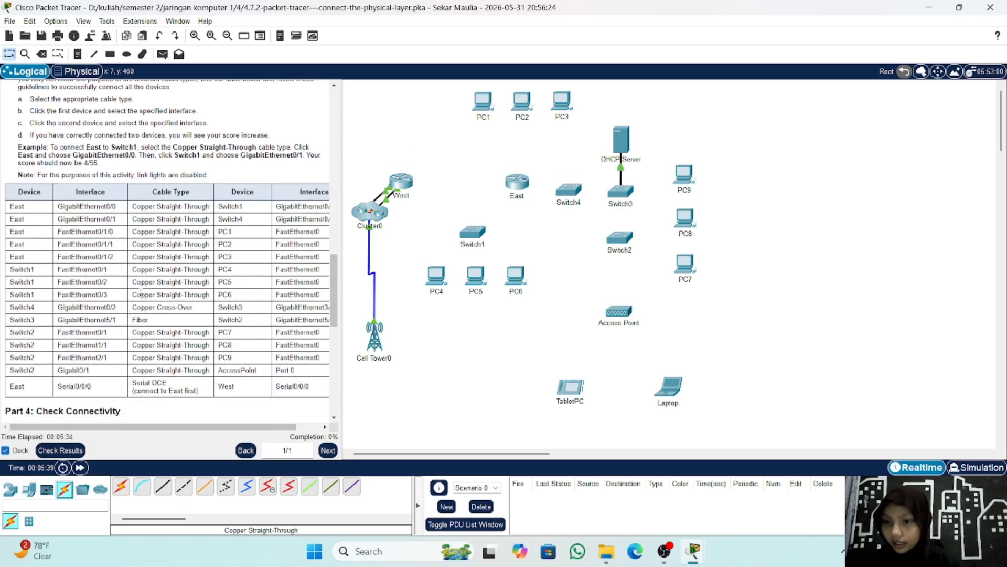
{"action": "scroll", "coordinate": [141, 297], "scroll_direction": "down", "scroll_amount": 2}
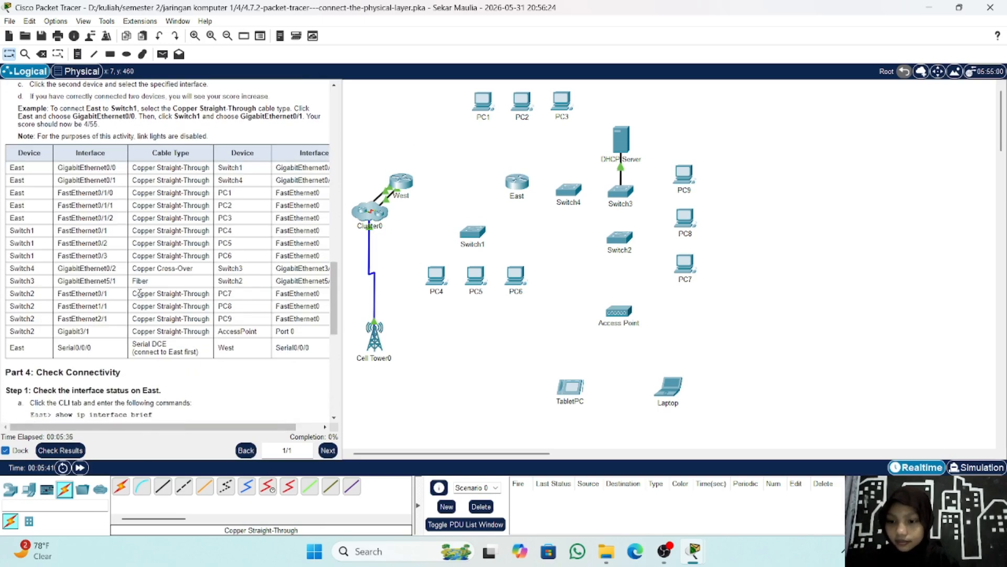
{"action": "scroll", "coordinate": [139, 294], "scroll_direction": "down", "scroll_amount": 1}
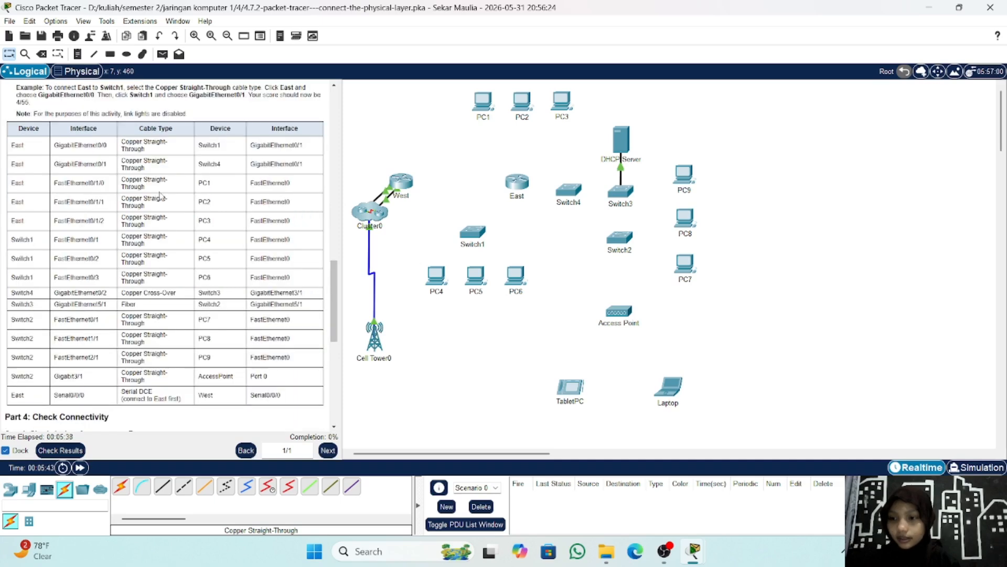
{"action": "left_click", "coordinate": [164, 487]}
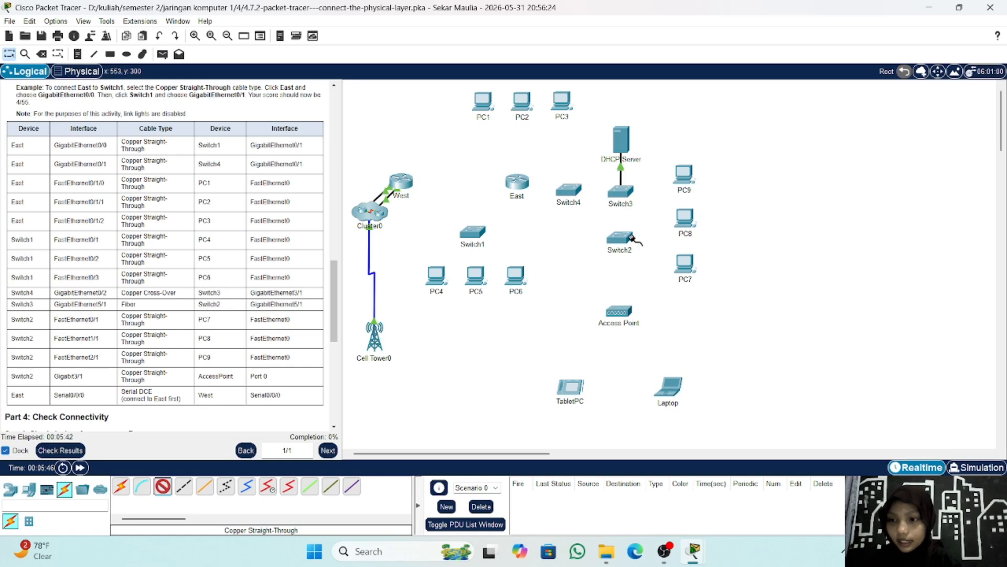
{"action": "left_click", "coordinate": [526, 186]}
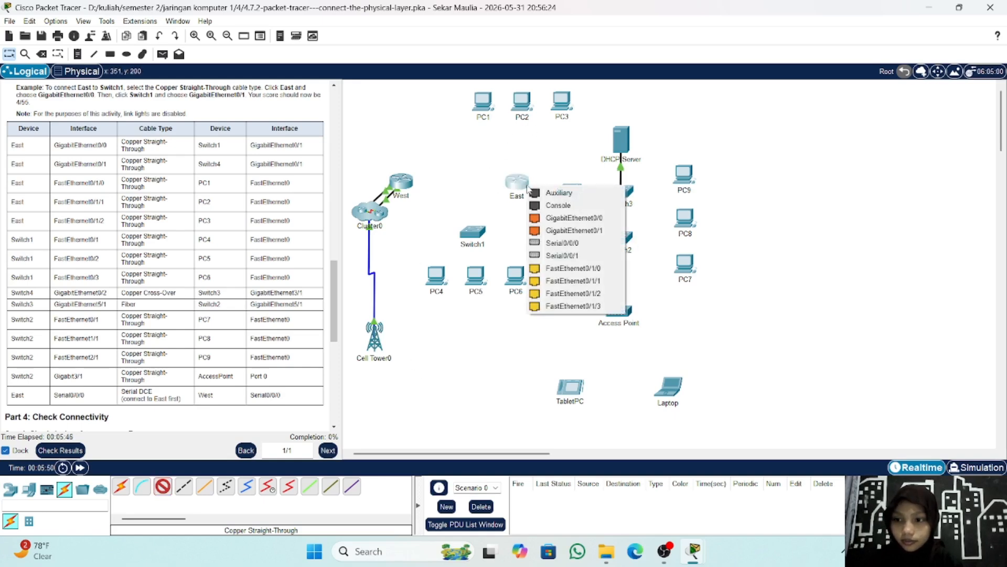
{"action": "left_click", "coordinate": [548, 219]}
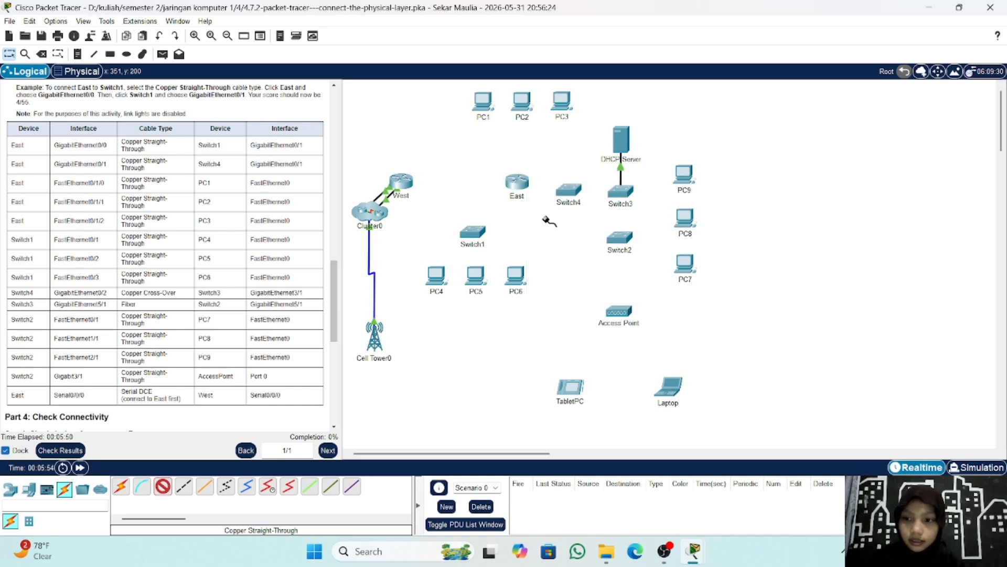
{"action": "left_click", "coordinate": [470, 235]}
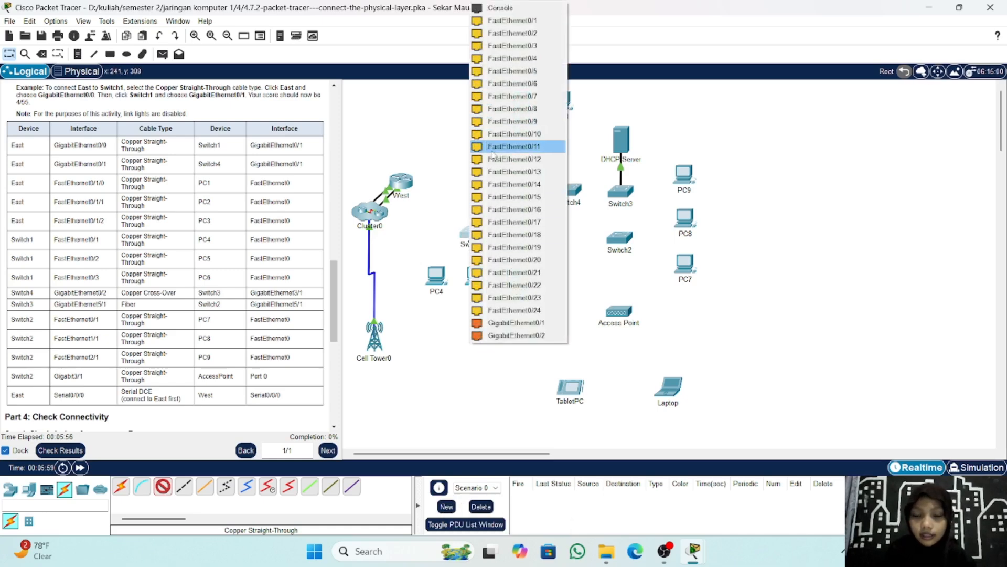
{"action": "left_click", "coordinate": [504, 324]}
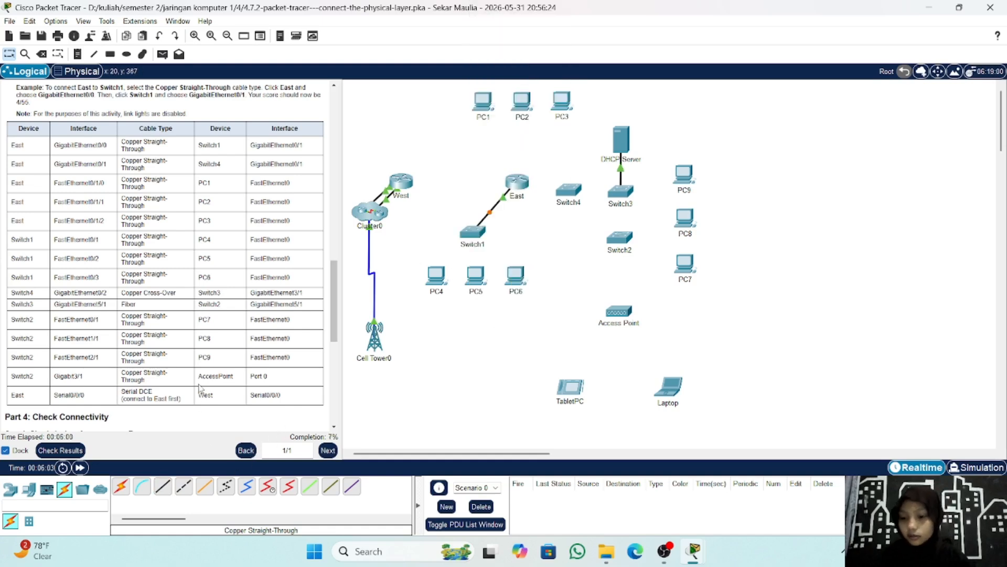
Connect East GigabitEthernet0/1 to Switch4 GigabitEthernet0/1 with a Copper Straight-Through cable.
{"action": "left_click", "coordinate": [162, 486]}
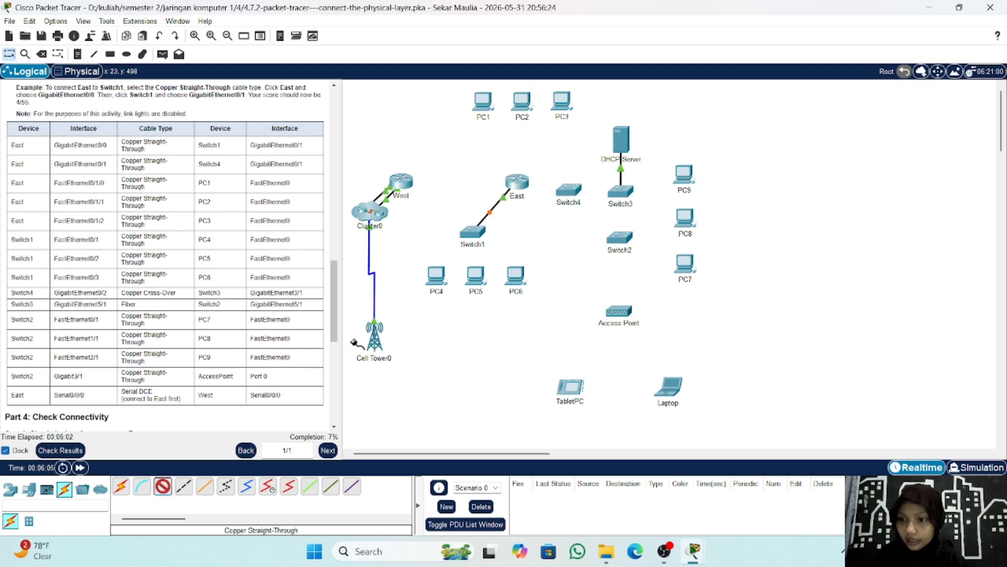
{"action": "left_click", "coordinate": [517, 185]}
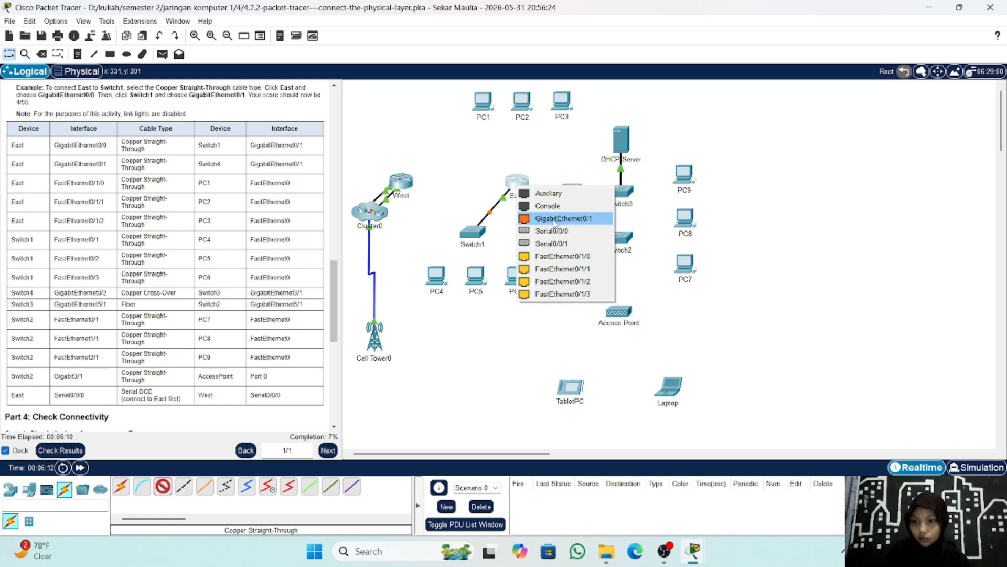
{"action": "key", "text": "Escape"}
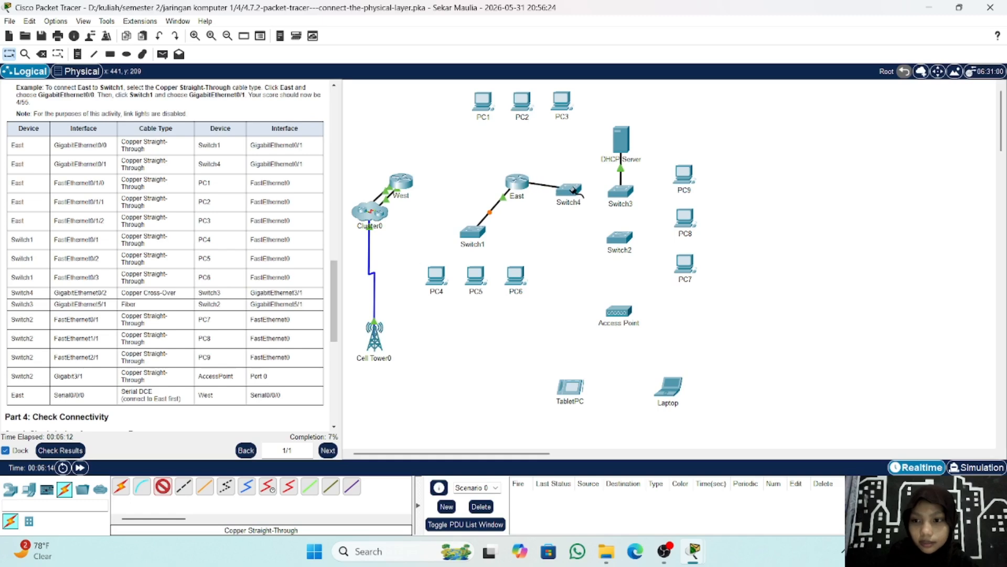
{"action": "left_click", "coordinate": [573, 192]}
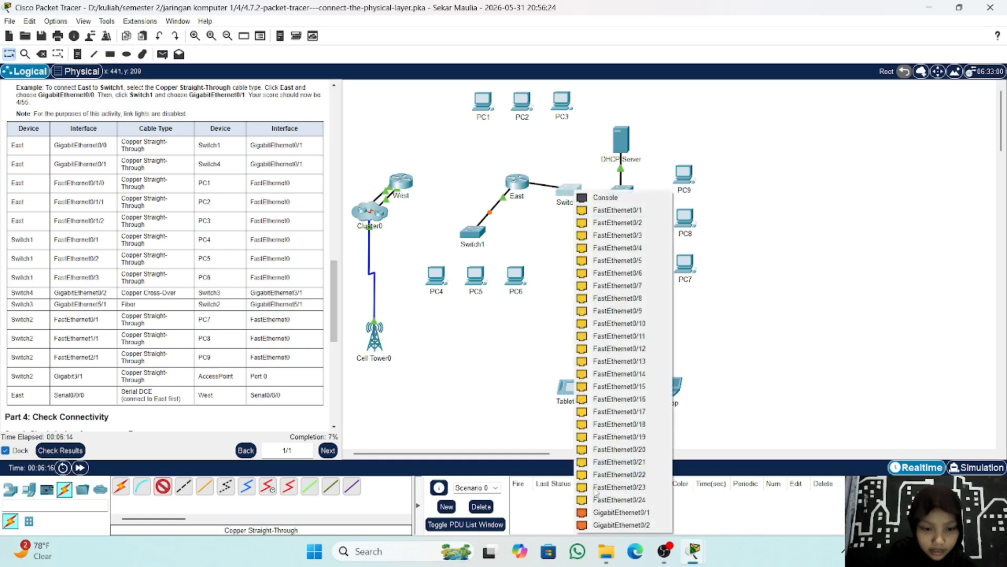
{"action": "left_click", "coordinate": [598, 511]}
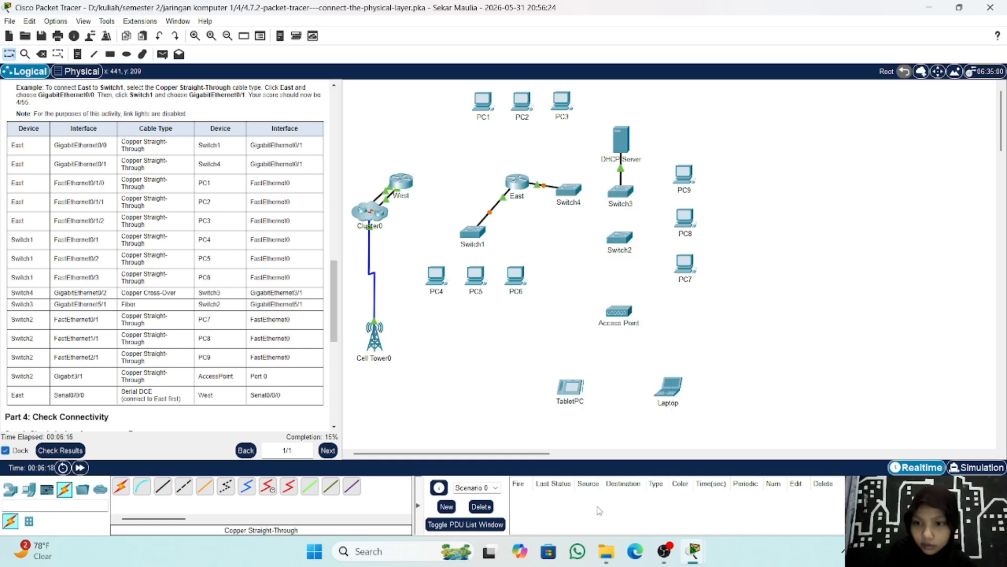
Connect East FastEthernet0/1/0 to PC1 FastEthernet0 with a Copper Straight-Through cable.
{"action": "left_click", "coordinate": [160, 490]}
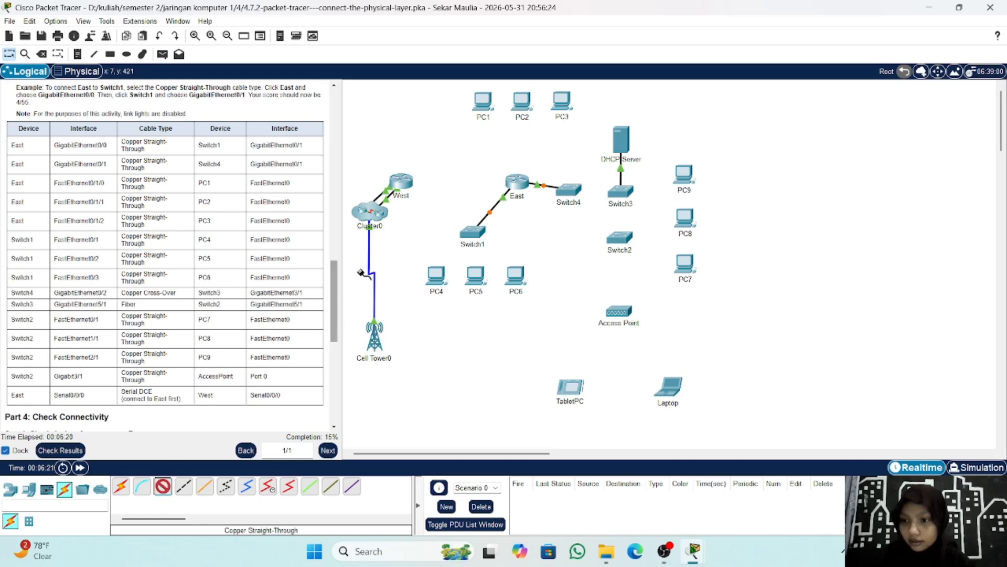
{"action": "left_click", "coordinate": [520, 185]}
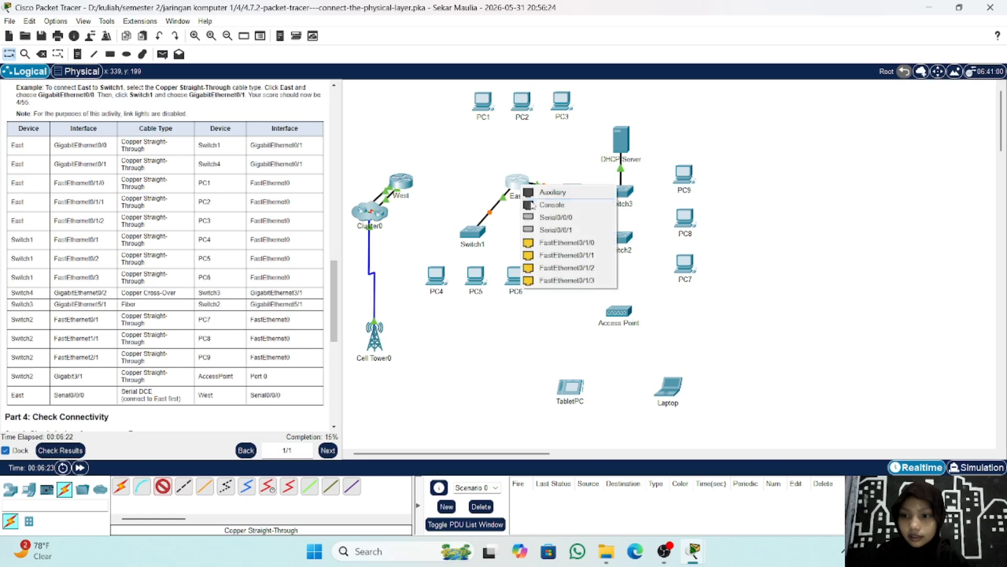
{"action": "left_click", "coordinate": [549, 247]}
{"action": "left_click", "coordinate": [483, 102]}
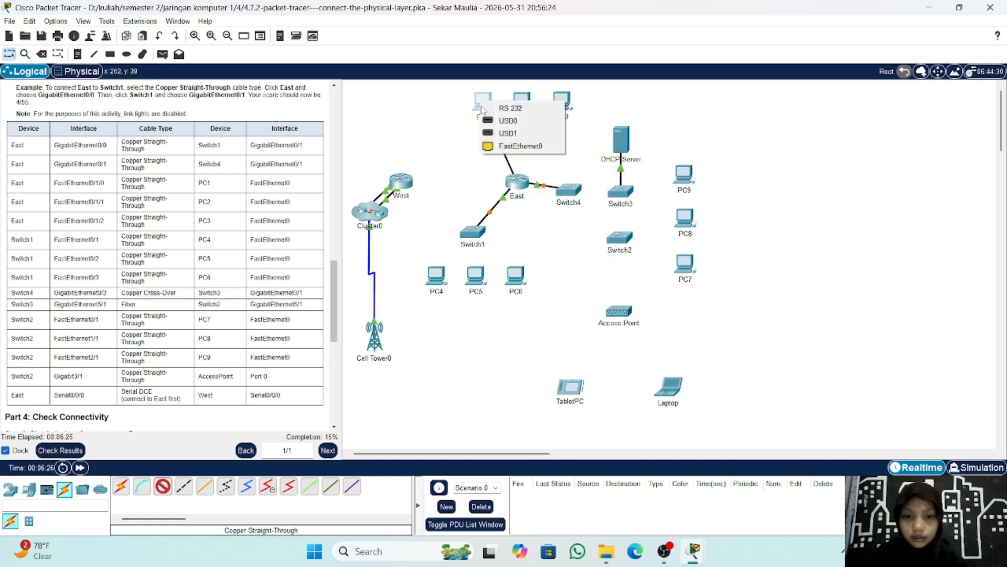
{"action": "left_click", "coordinate": [496, 147]}
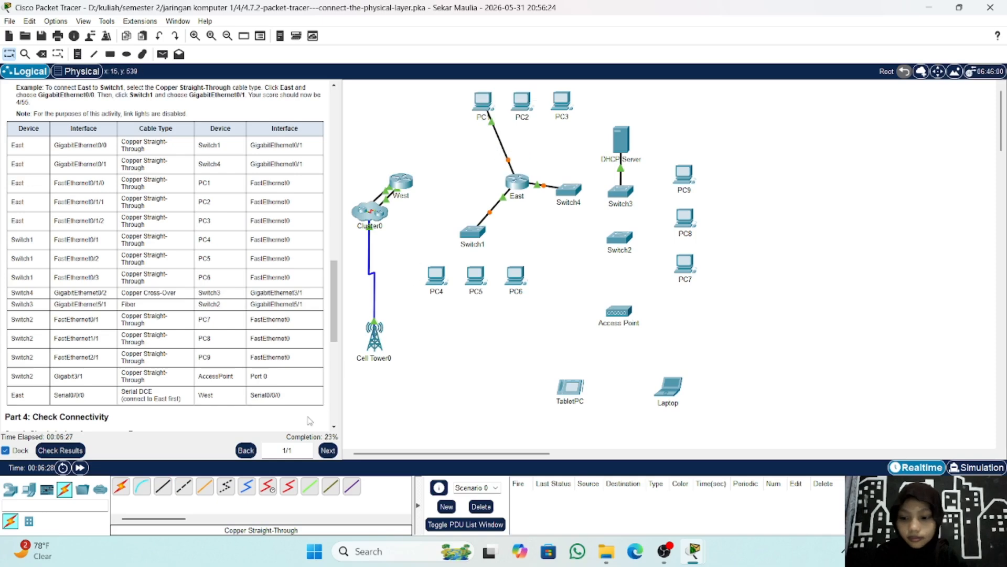
Connect East FastEthernet0/1/1 to PC2 FastEthernet0 with a Copper Straight-Through cable.
{"action": "left_click", "coordinate": [163, 484]}
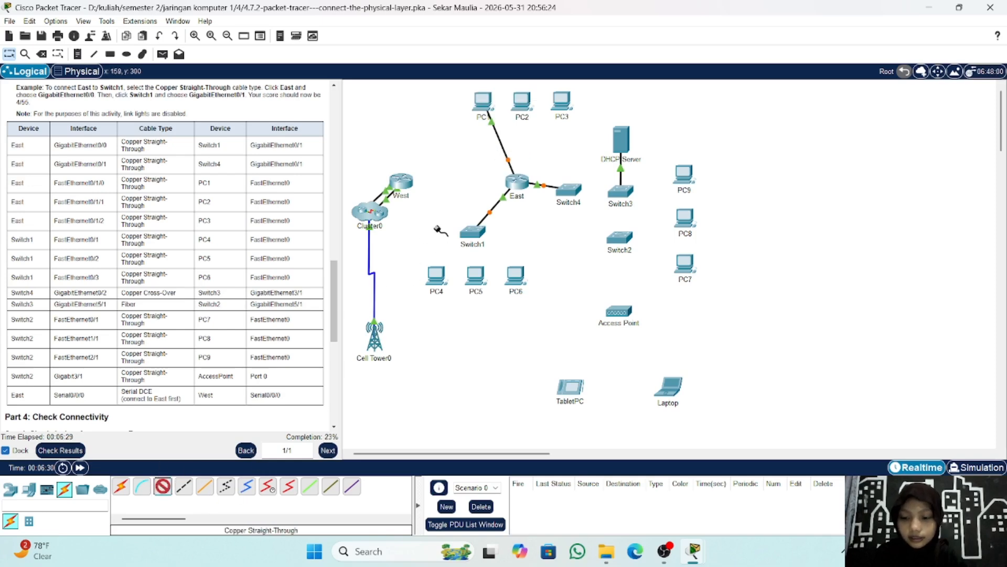
{"action": "left_click", "coordinate": [517, 188]}
{"action": "left_click", "coordinate": [559, 245]}
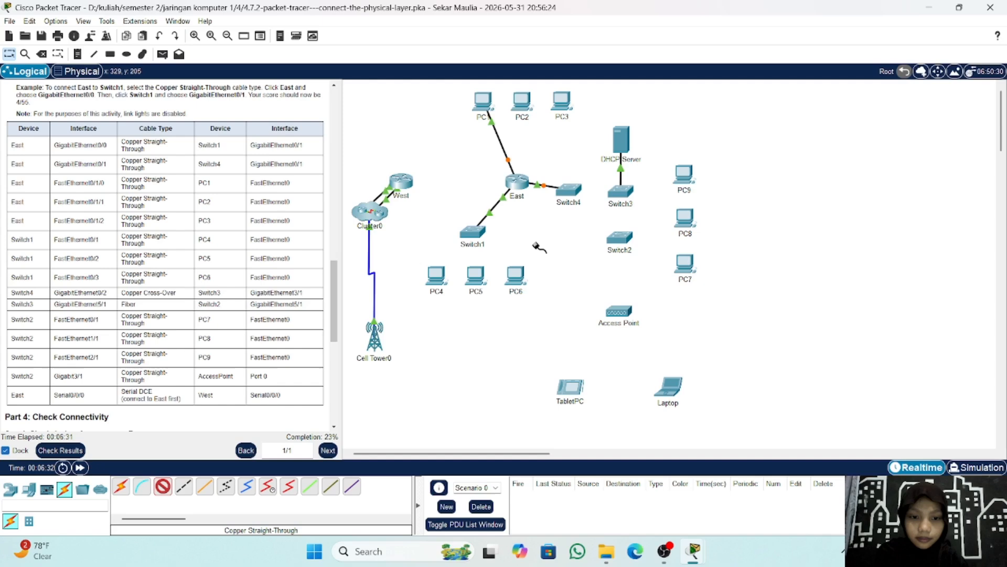
{"action": "left_click", "coordinate": [522, 105]}
{"action": "left_click", "coordinate": [538, 152]}
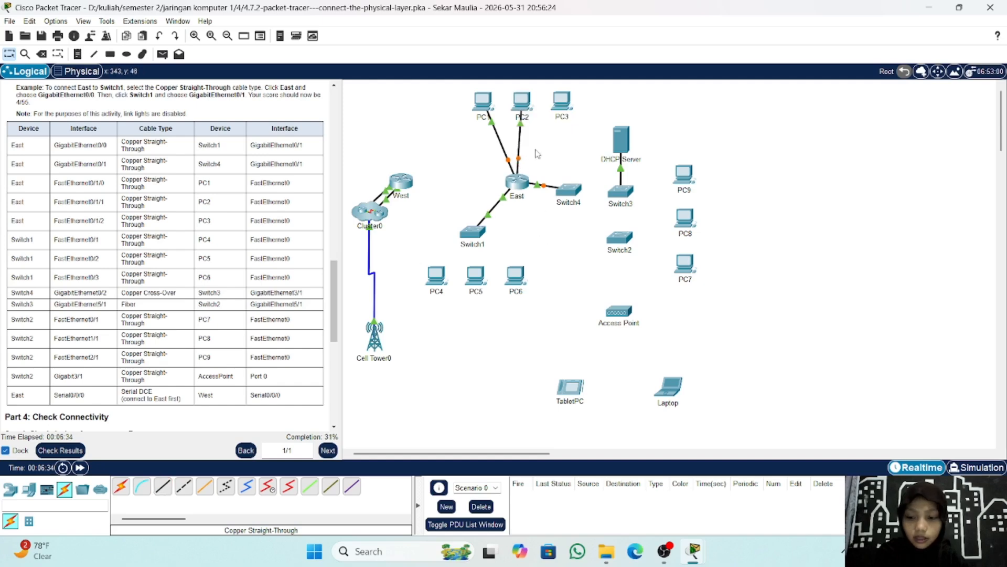
Connect East FastEthernet0/1/2 to PC3 FastEthernet0 with a Copper Straight-Through cable.
{"action": "left_click", "coordinate": [162, 485]}
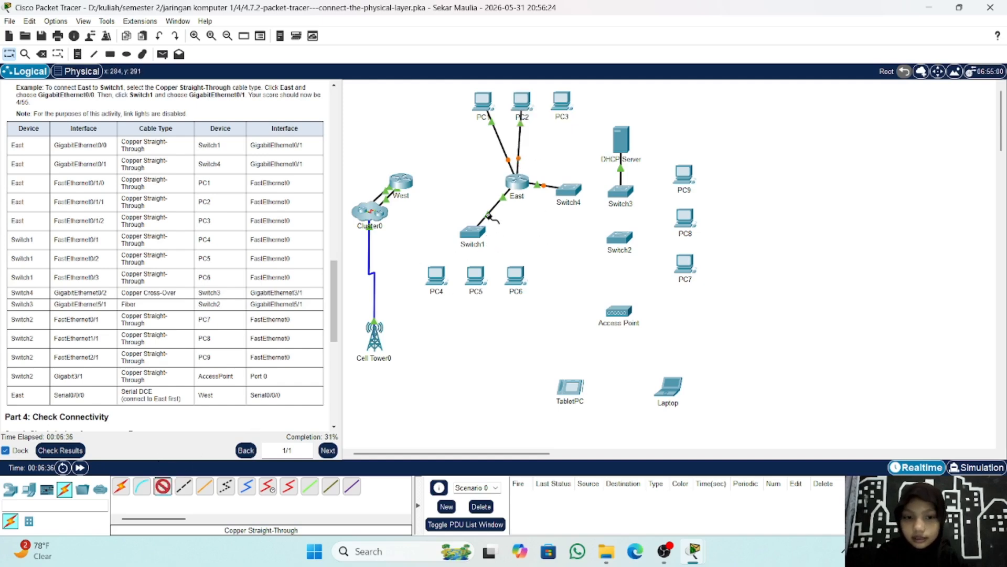
{"action": "left_click", "coordinate": [522, 187]}
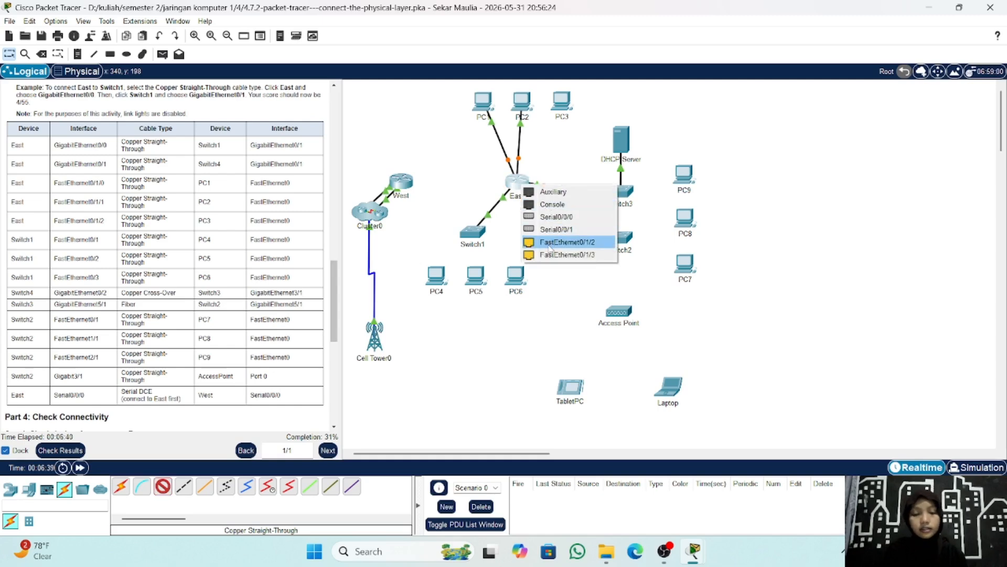
{"action": "left_click", "coordinate": [549, 245]}
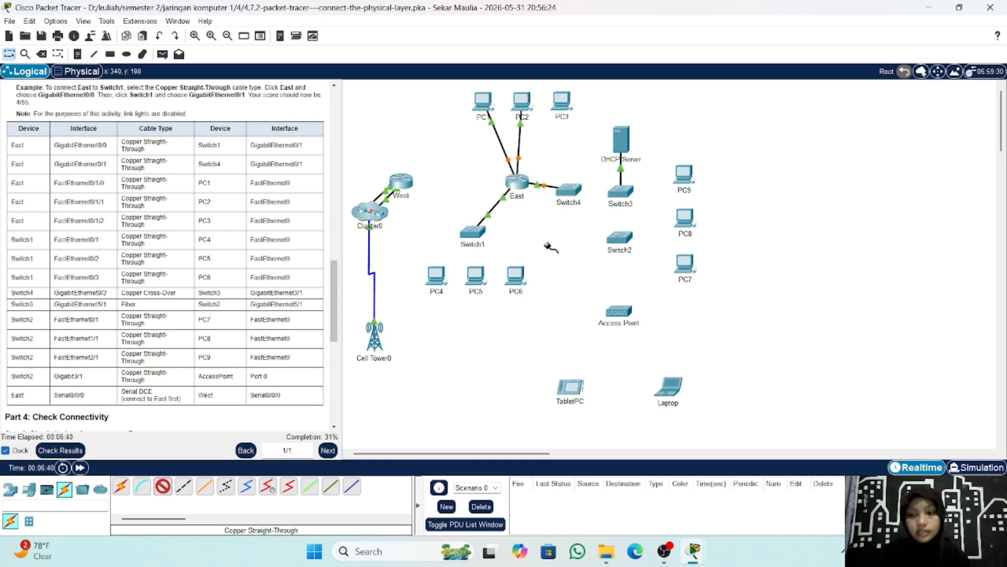
{"action": "left_click", "coordinate": [561, 102]}
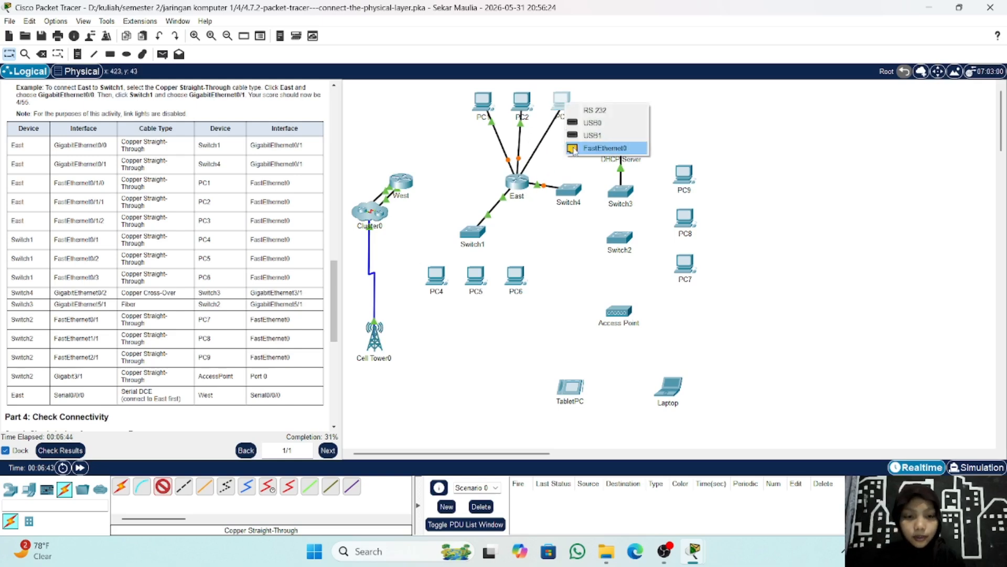
{"action": "left_click", "coordinate": [574, 149]}
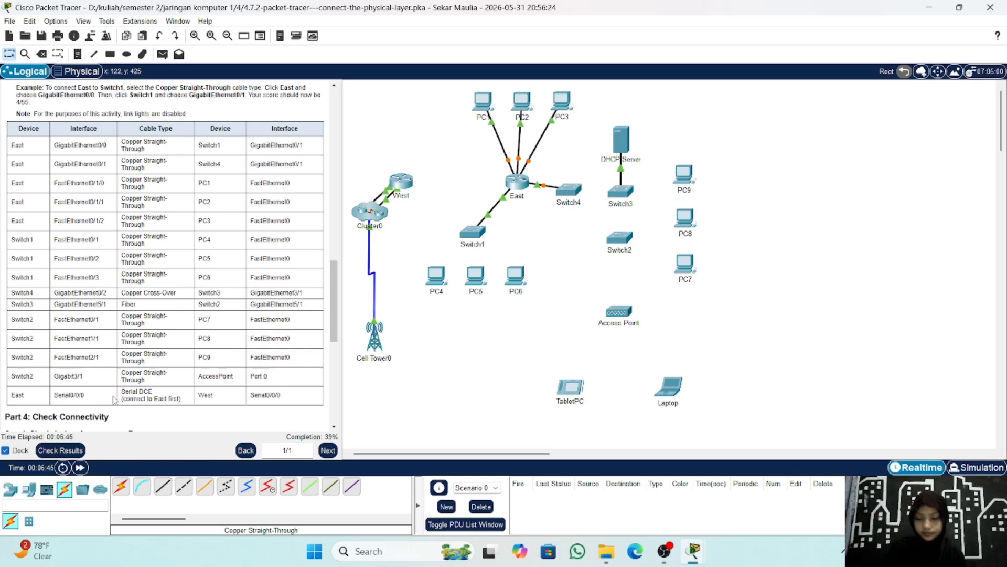
Connect Switch1 FastEthernet0/1 to PC4 FastEthernet0 with a Copper Straight-Through cable.
{"action": "scroll", "coordinate": [130, 338], "scroll_direction": "down", "scroll_amount": 2}
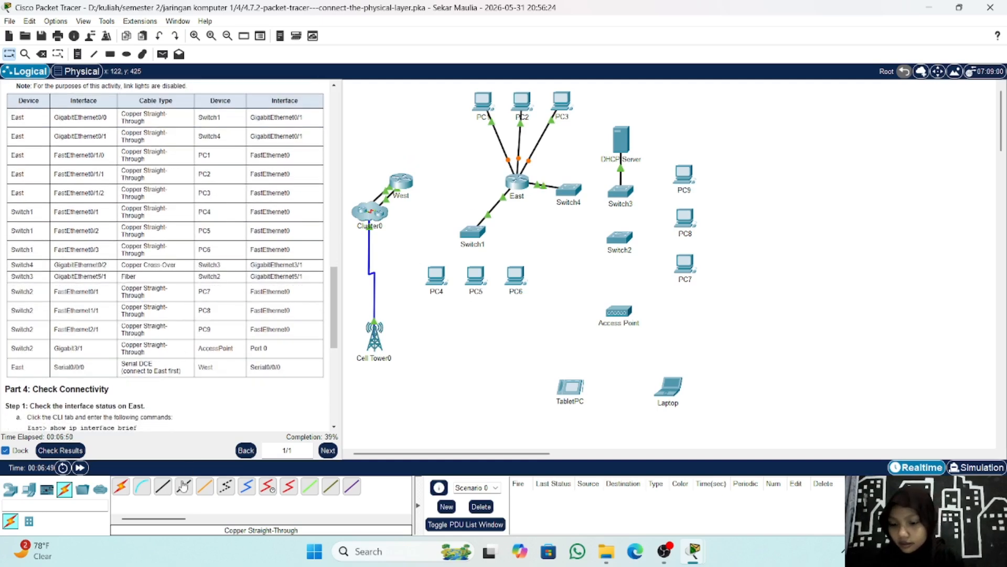
{"action": "left_click", "coordinate": [165, 489]}
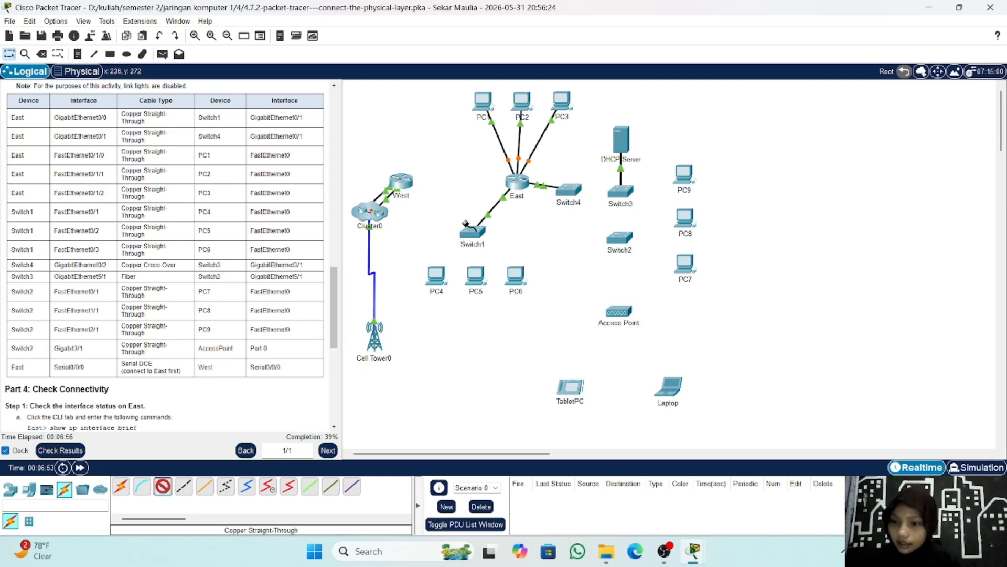
{"action": "left_click", "coordinate": [476, 235]}
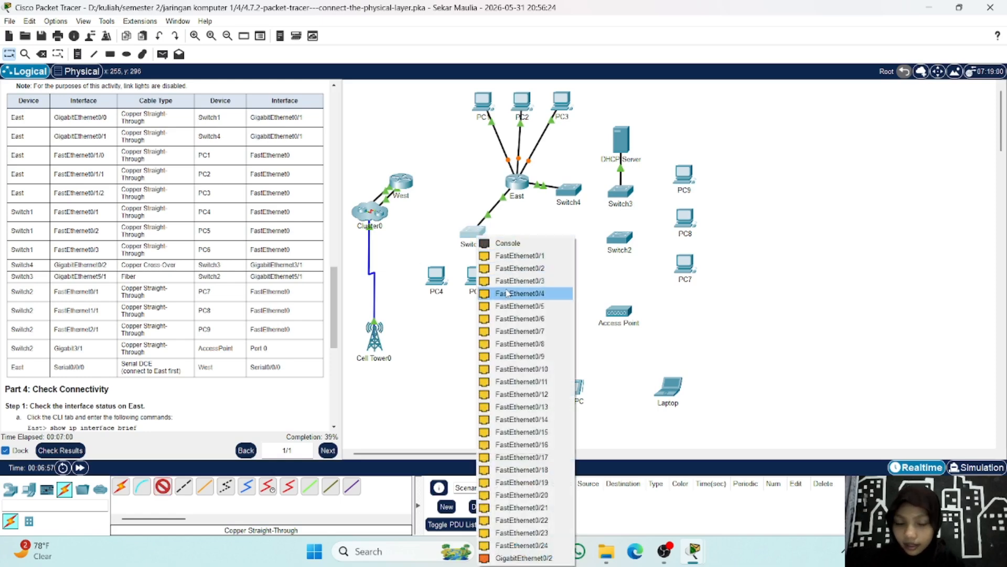
{"action": "left_click", "coordinate": [510, 256]}
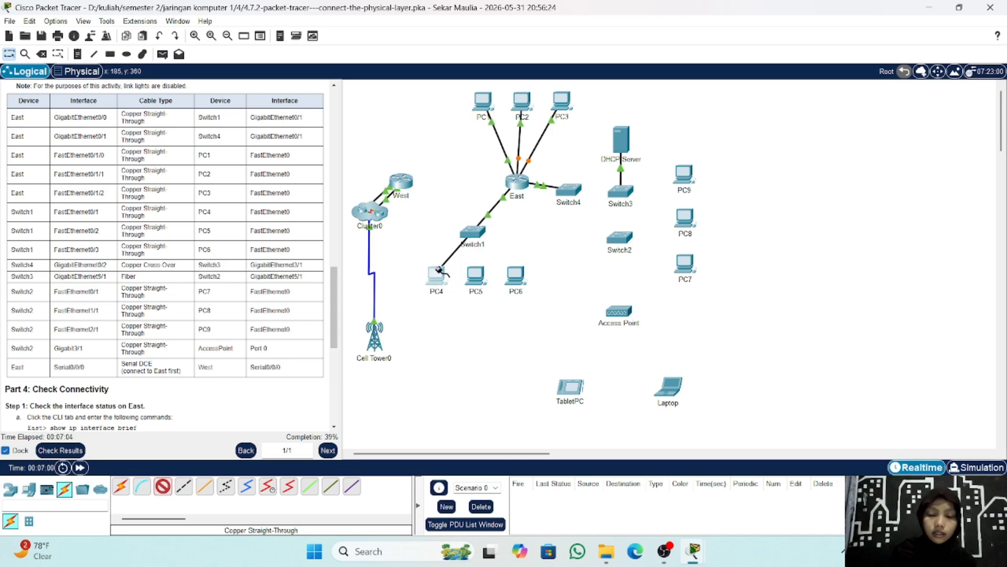
{"action": "left_click", "coordinate": [442, 273]}
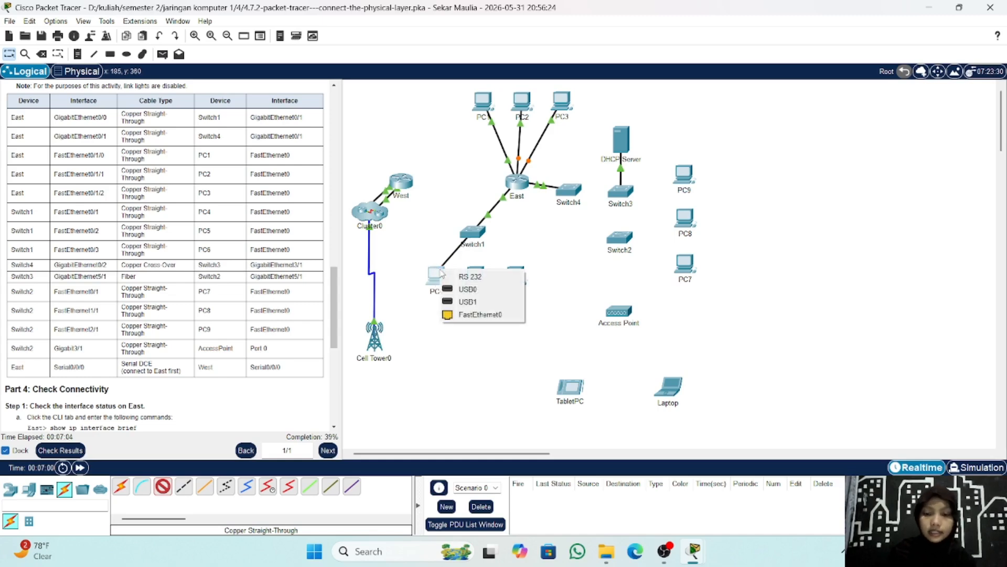
{"action": "left_click", "coordinate": [461, 314]}
Connect Switch1 FastEthernet0/2 to PC5 FastEthernet0 with a Copper Straight-Through cable.
{"action": "scroll", "coordinate": [216, 229], "scroll_direction": "down", "scroll_amount": 1}
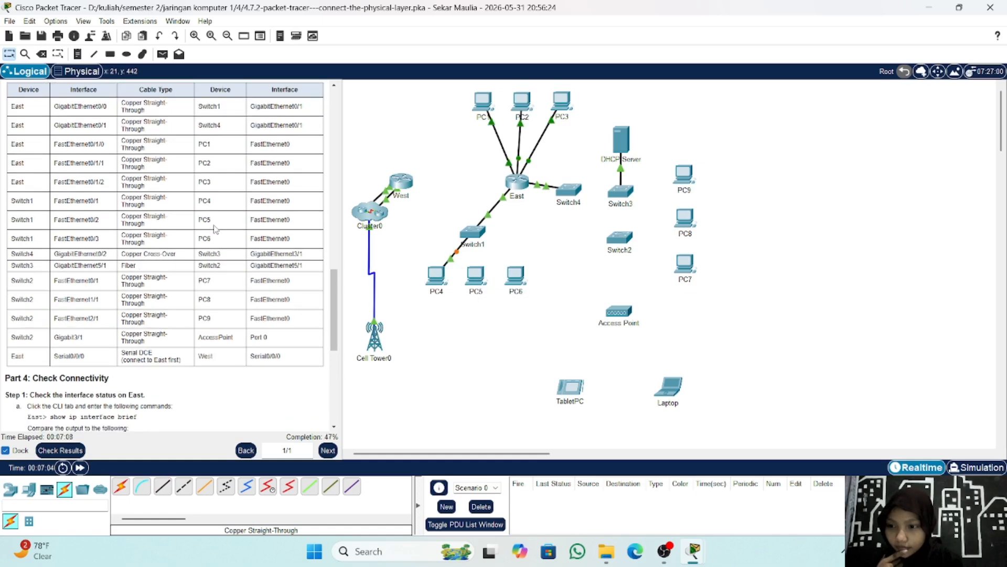
{"action": "left_click", "coordinate": [164, 490]}
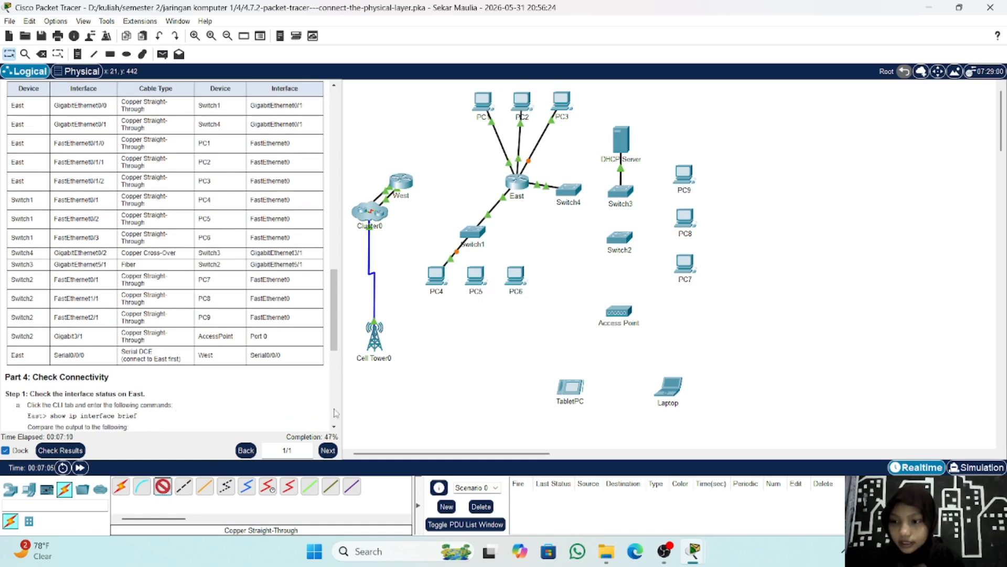
{"action": "left_click", "coordinate": [474, 230]}
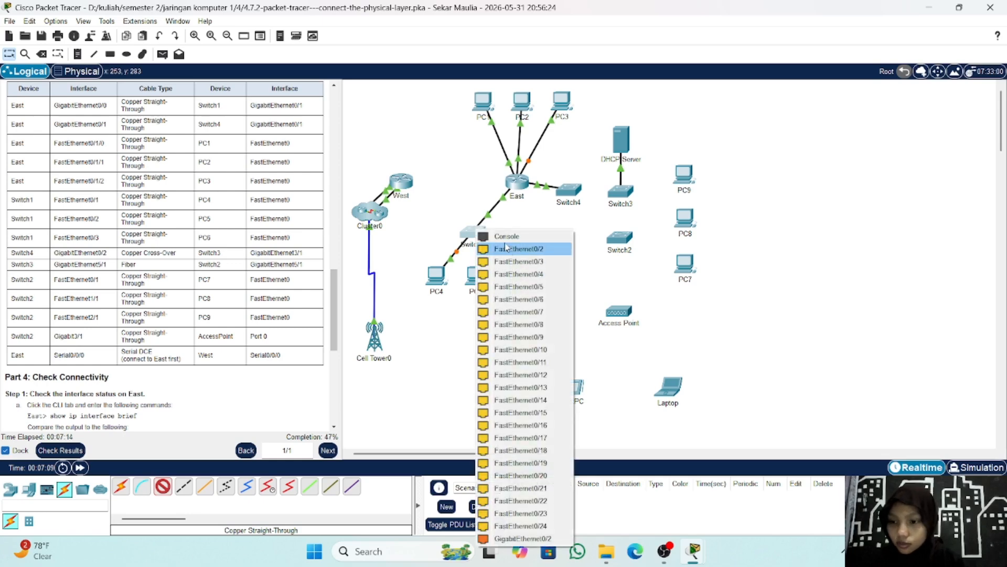
{"action": "left_click", "coordinate": [506, 247]}
{"action": "left_click", "coordinate": [479, 274]}
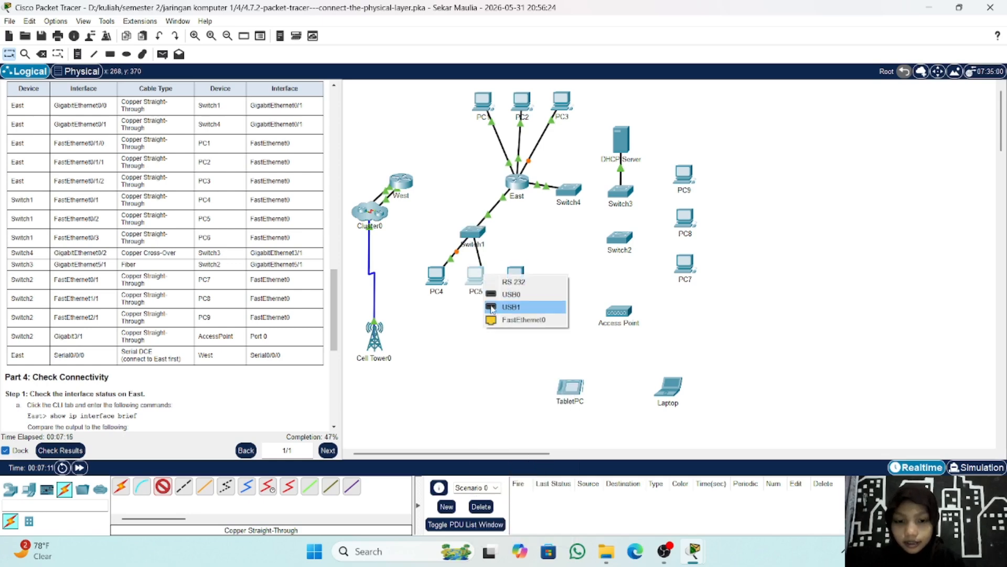
{"action": "left_click", "coordinate": [496, 320]}
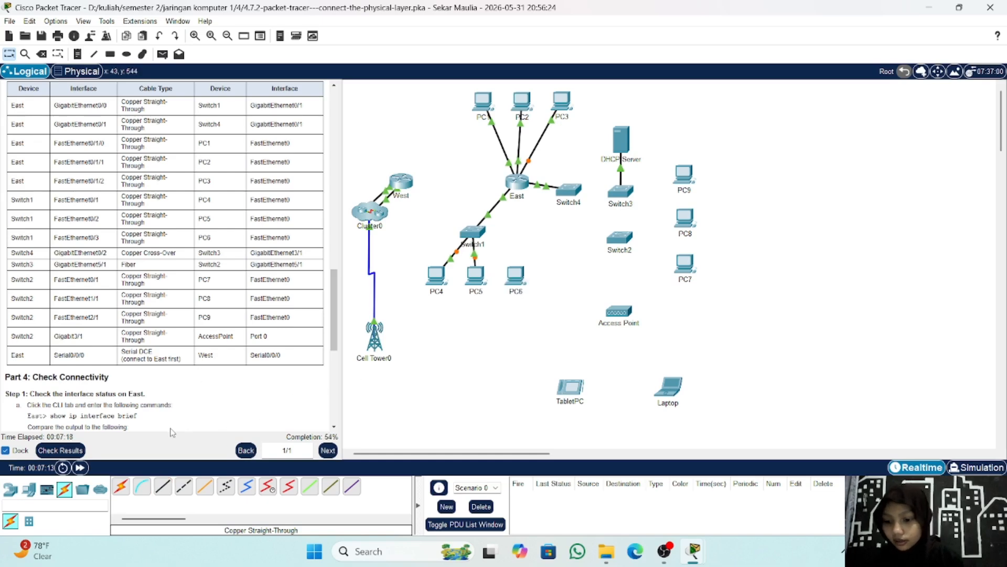
Connect Switch1 FastEthernet0/3 to PC6 FastEthernet0 with a Copper Straight-Through cable.
{"action": "left_click", "coordinate": [162, 486]}
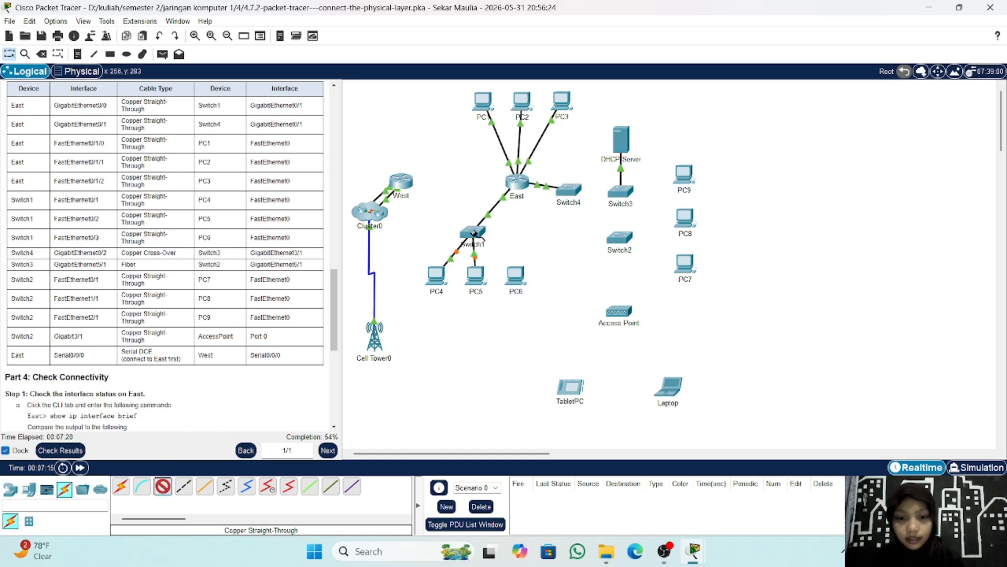
{"action": "left_click", "coordinate": [473, 232]}
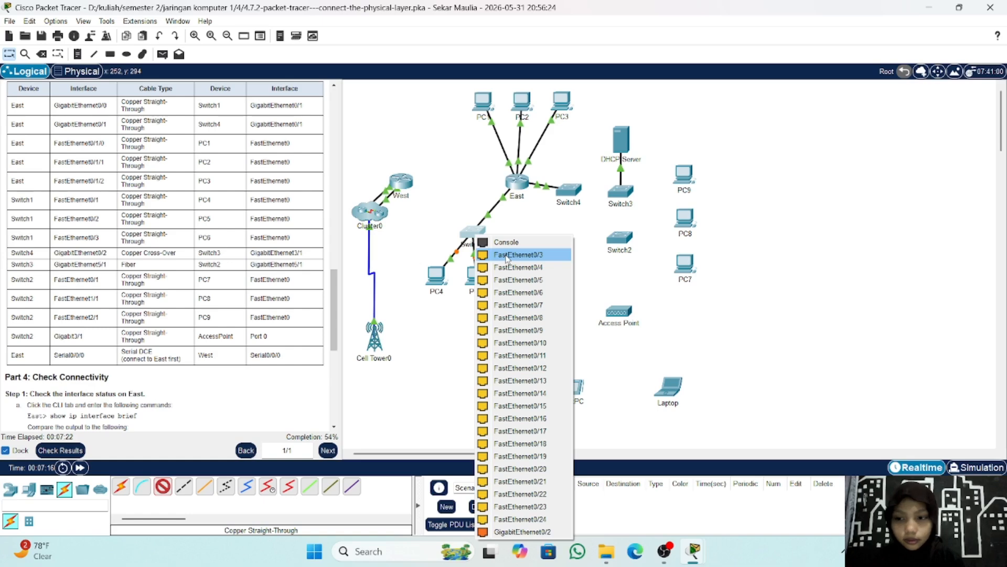
{"action": "left_click", "coordinate": [506, 255]}
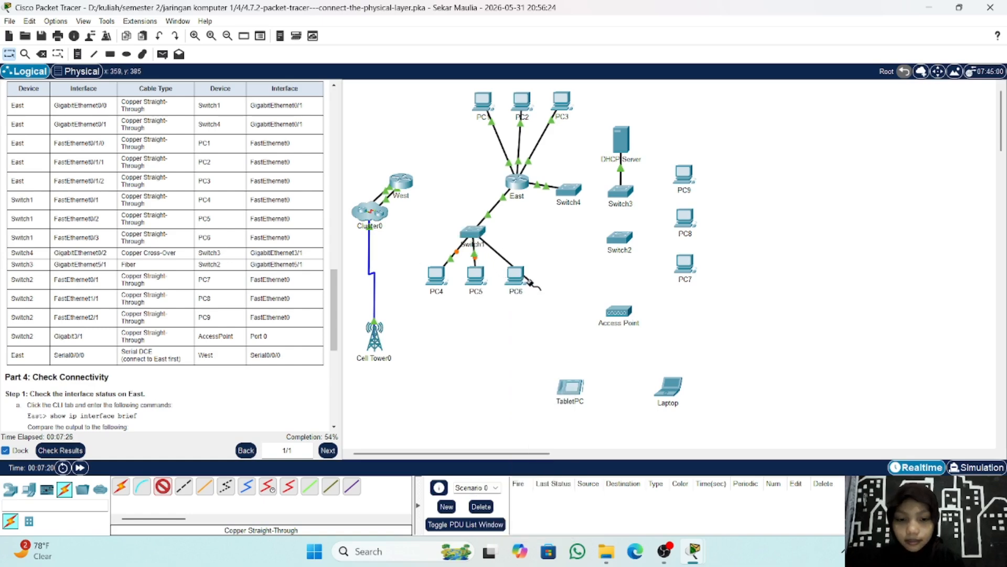
{"action": "left_click", "coordinate": [516, 274]}
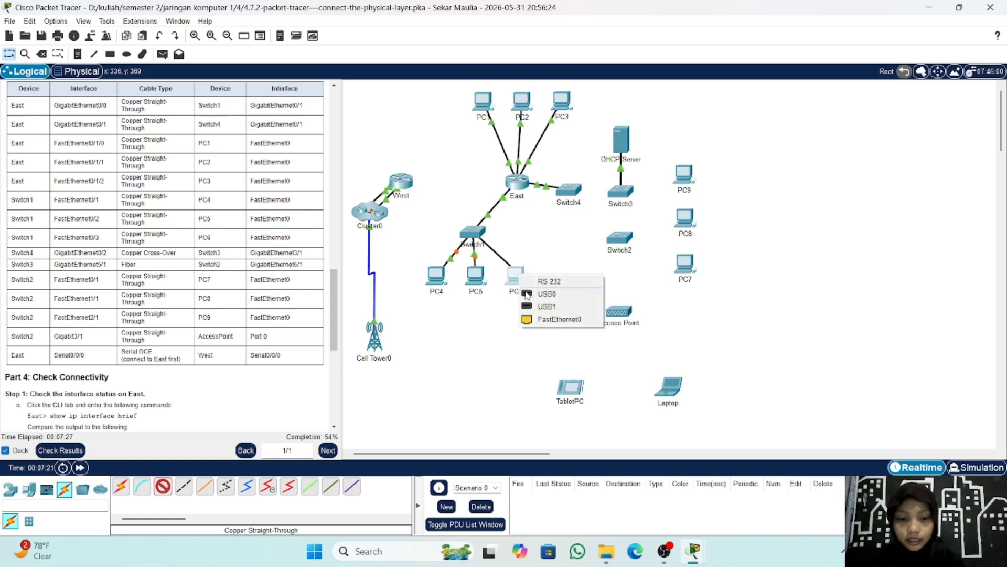
{"action": "left_click", "coordinate": [534, 321]}
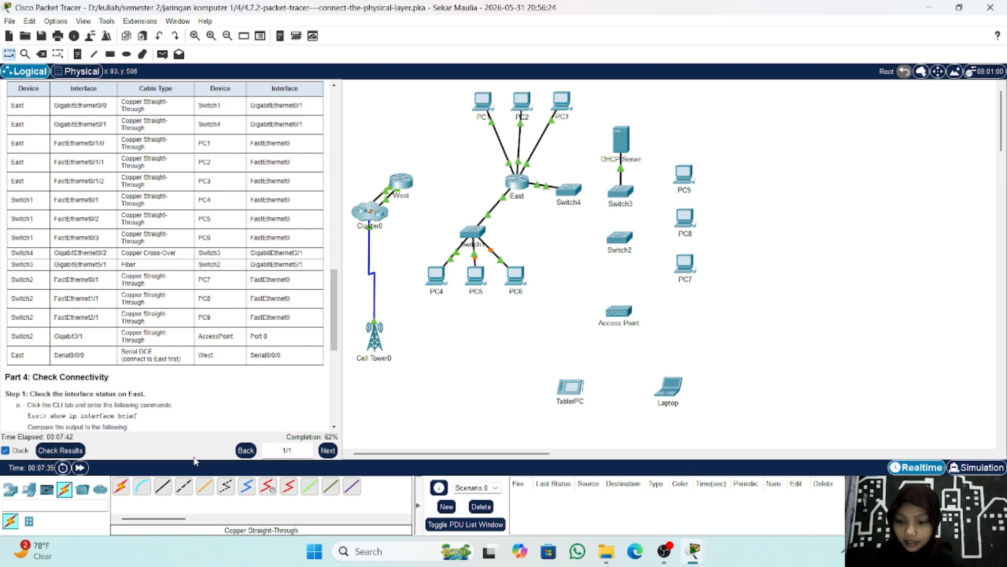
Connect Switch4 GigabitEthernet0/2 to Switch3 GigabitEthernet3/1 with a Copper Cross-Over cable.
{"action": "left_click", "coordinate": [184, 486]}
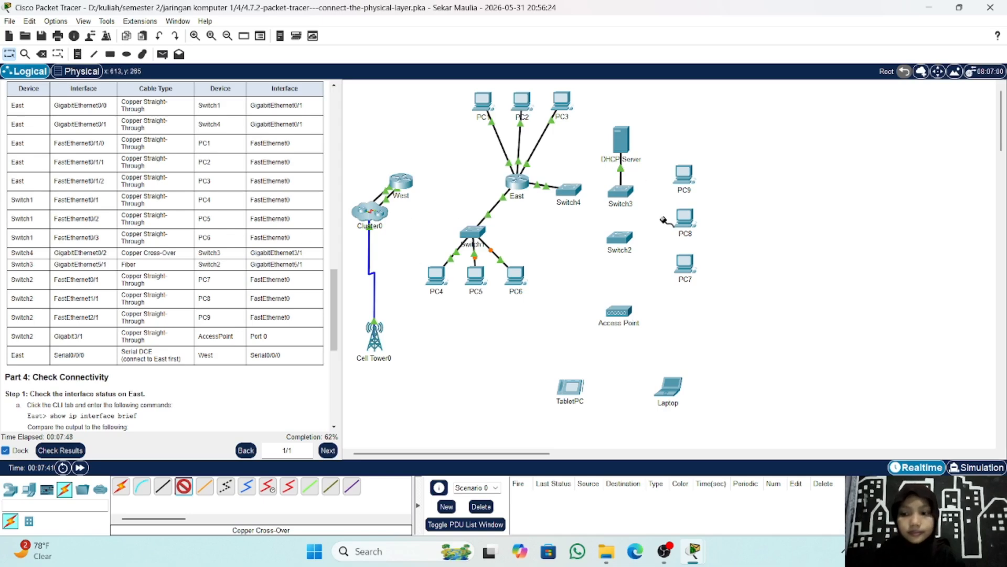
{"action": "left_click", "coordinate": [572, 194]}
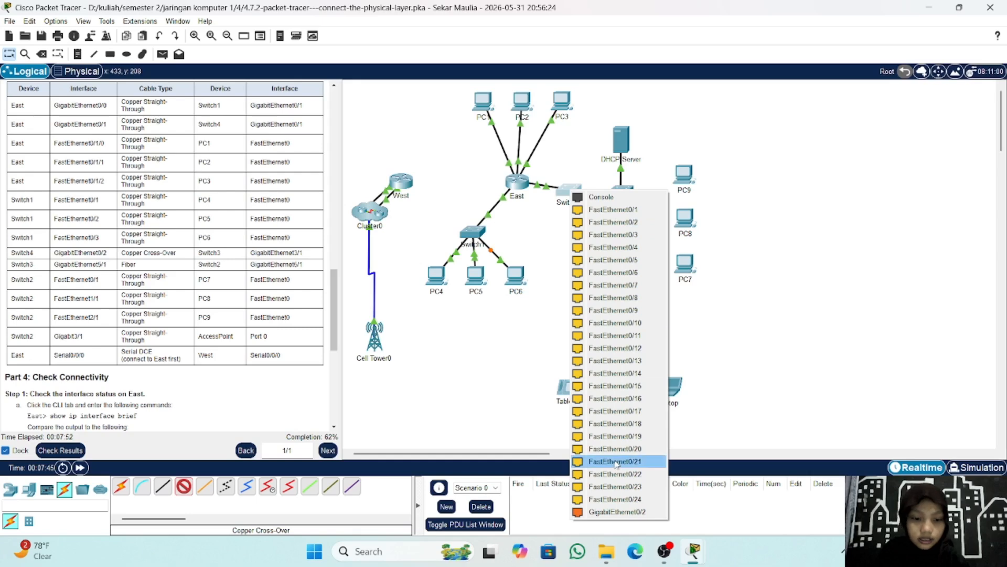
{"action": "left_click", "coordinate": [618, 511]}
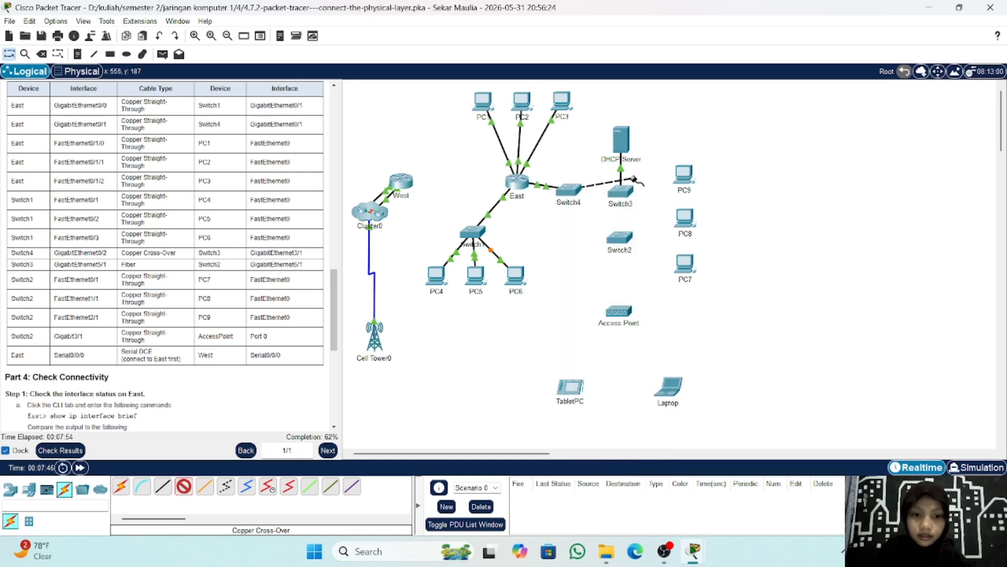
{"action": "left_click", "coordinate": [623, 198]}
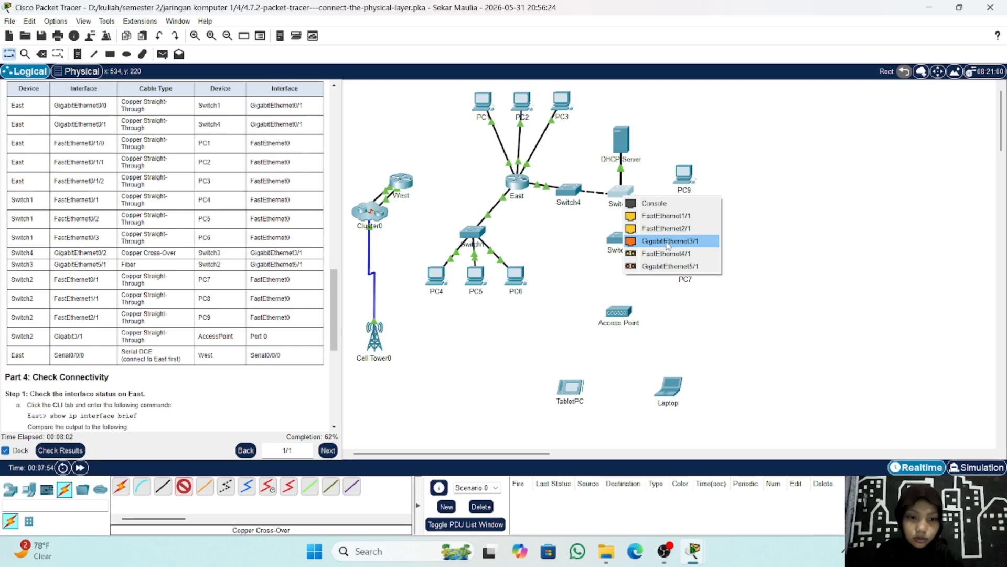
{"action": "left_click", "coordinate": [667, 242]}
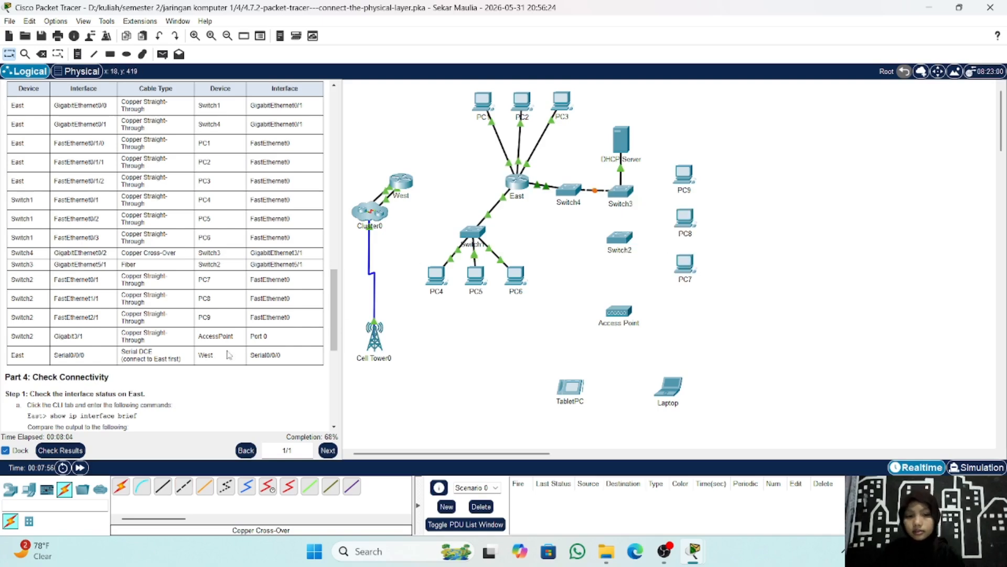
Connect Switch3 GigabitEthernet5/1 to Switch2 GigabitEthernet5/1 with a Fiber cable.
{"action": "scroll", "coordinate": [71, 337], "scroll_direction": "down", "scroll_amount": 1}
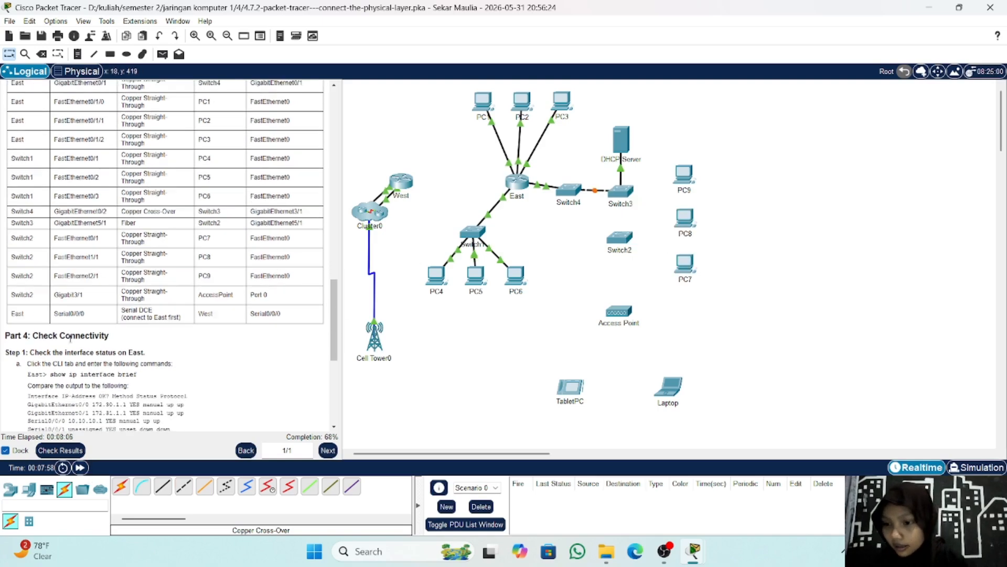
{"action": "scroll", "coordinate": [70, 337], "scroll_direction": "down", "scroll_amount": 1}
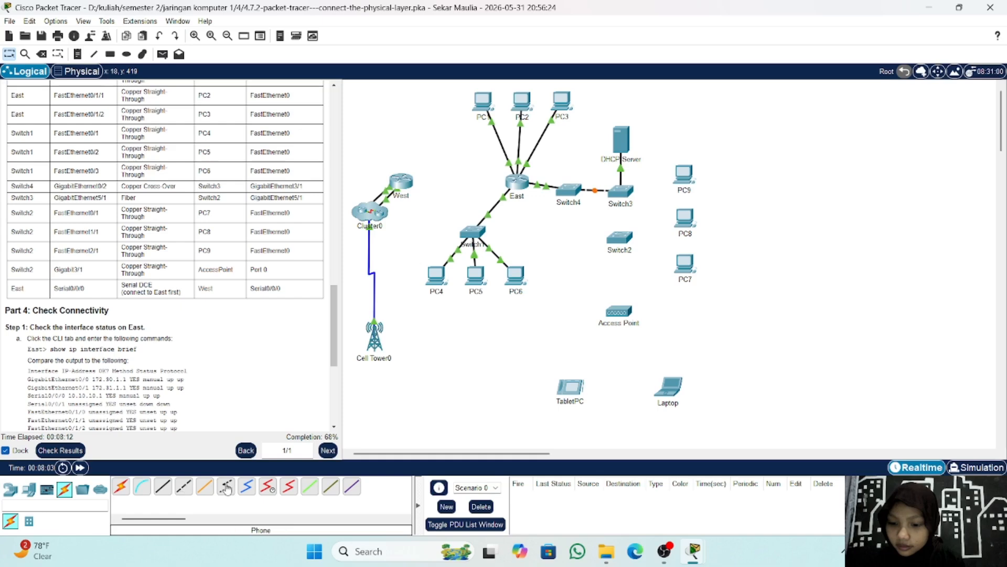
{"action": "left_click", "coordinate": [205, 486]}
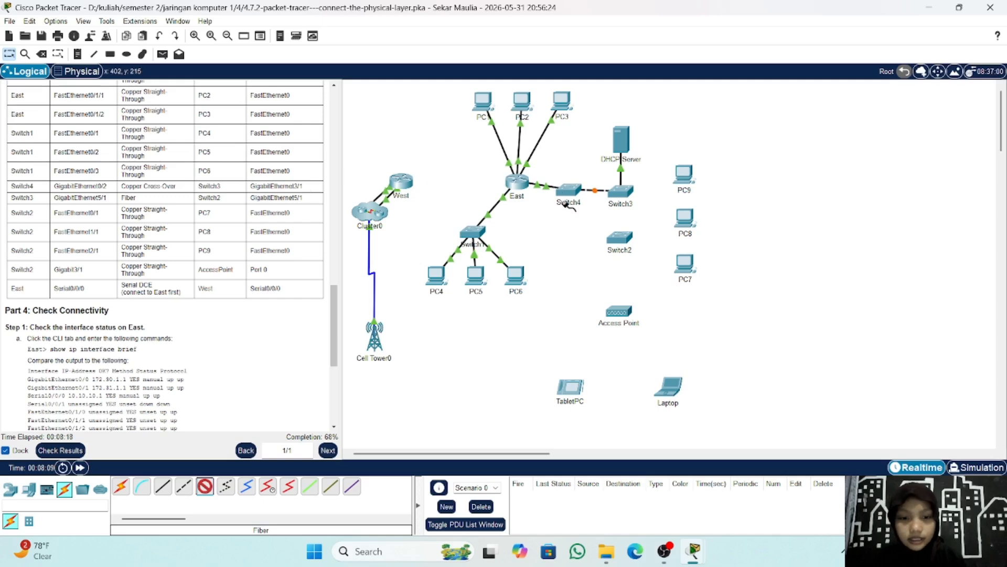
{"action": "left_click", "coordinate": [623, 196]}
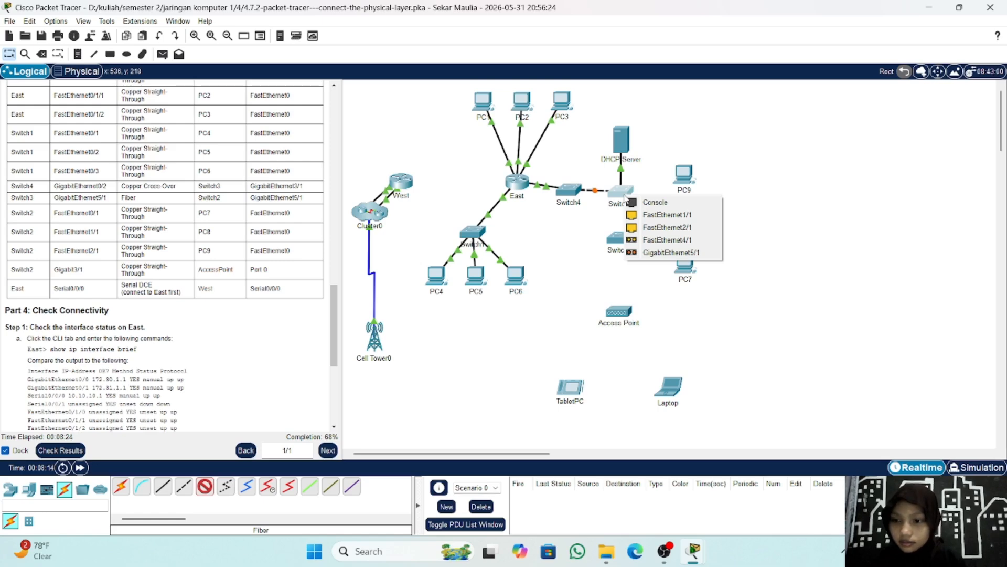
{"action": "left_click", "coordinate": [646, 252]}
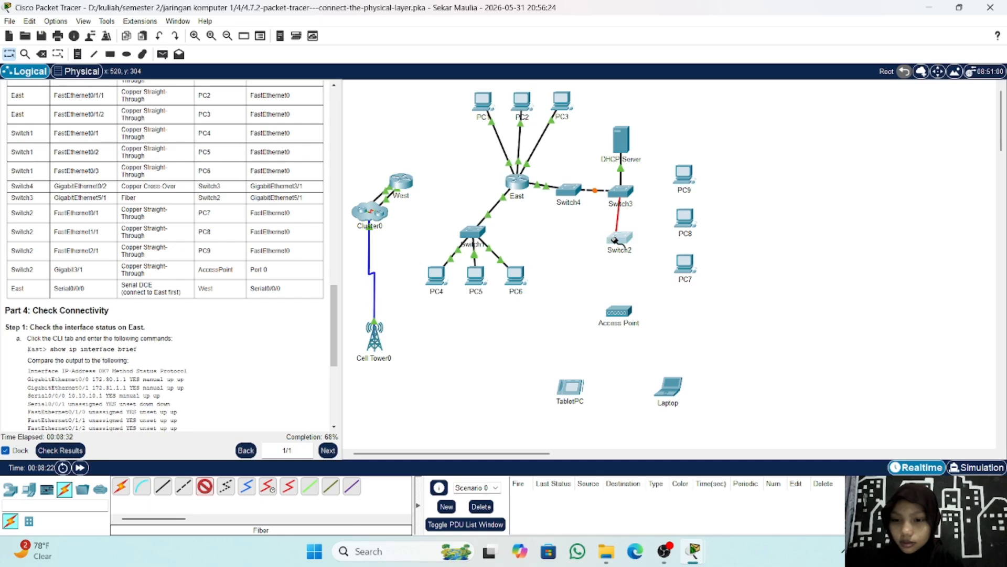
{"action": "left_click", "coordinate": [615, 240]}
{"action": "left_click", "coordinate": [650, 324]}
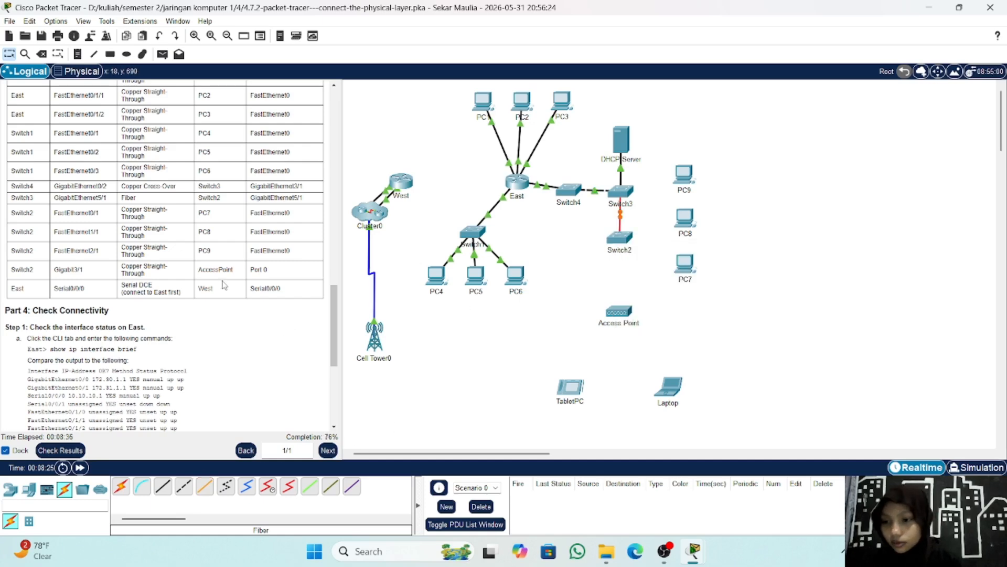
Connect Switch2 FastEthernet0/1 to PC7 FastEthernet0 with a Copper Straight-Through cable.
{"action": "scroll", "coordinate": [225, 285], "scroll_direction": "down", "scroll_amount": 1}
{"action": "left_click", "coordinate": [162, 486]}
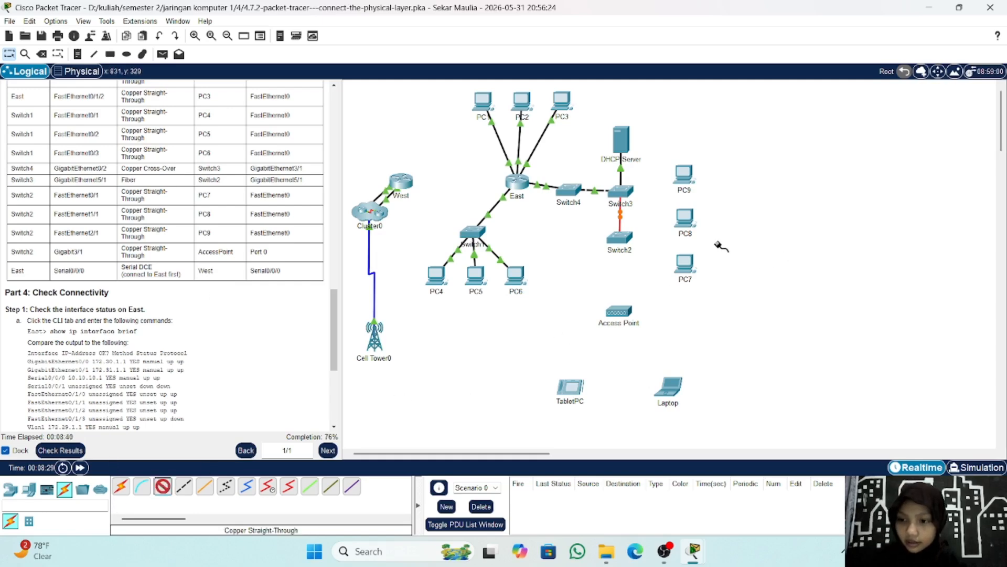
{"action": "left_click", "coordinate": [626, 238]}
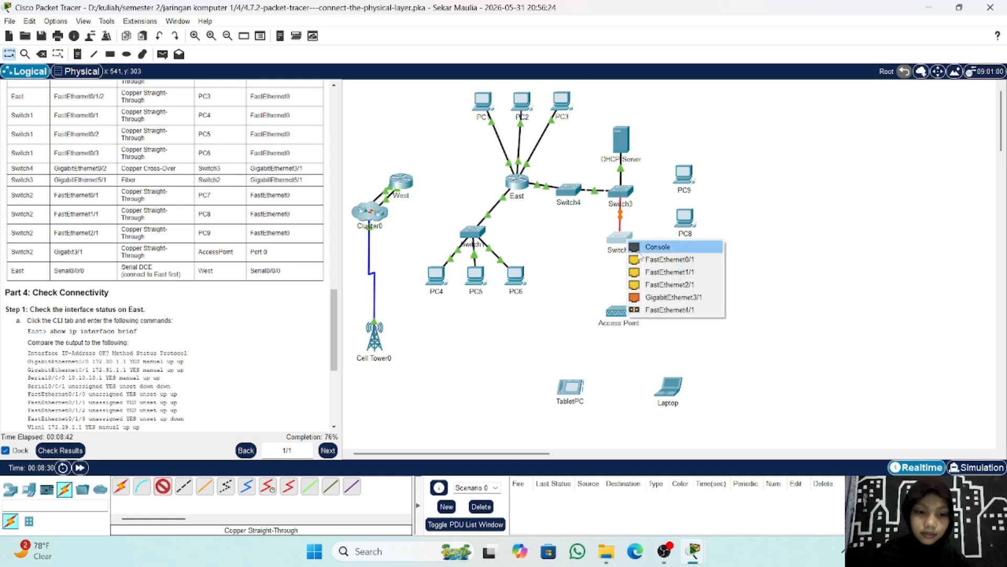
{"action": "left_click", "coordinate": [641, 260]}
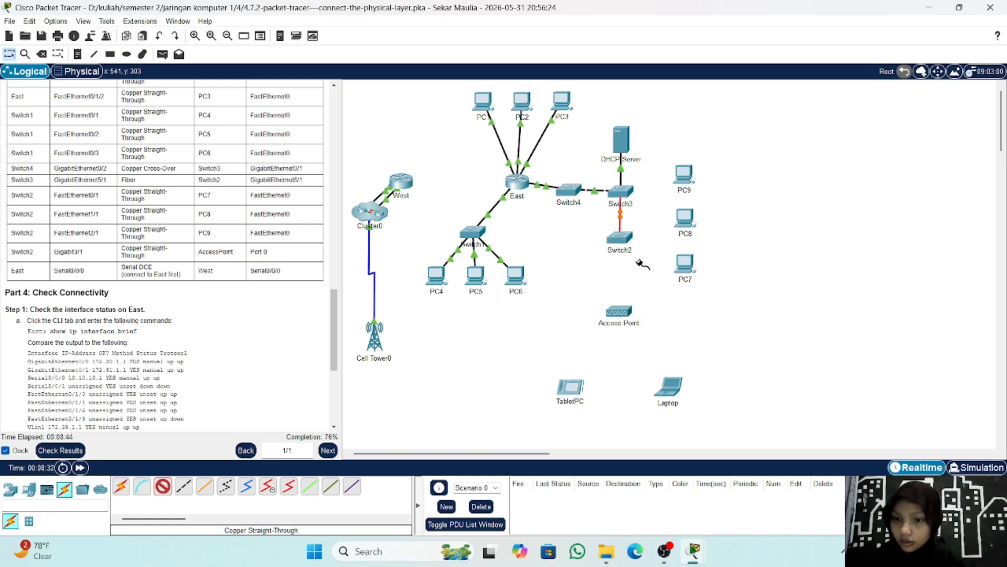
{"action": "left_click", "coordinate": [683, 272]}
{"action": "left_click", "coordinate": [697, 305]}
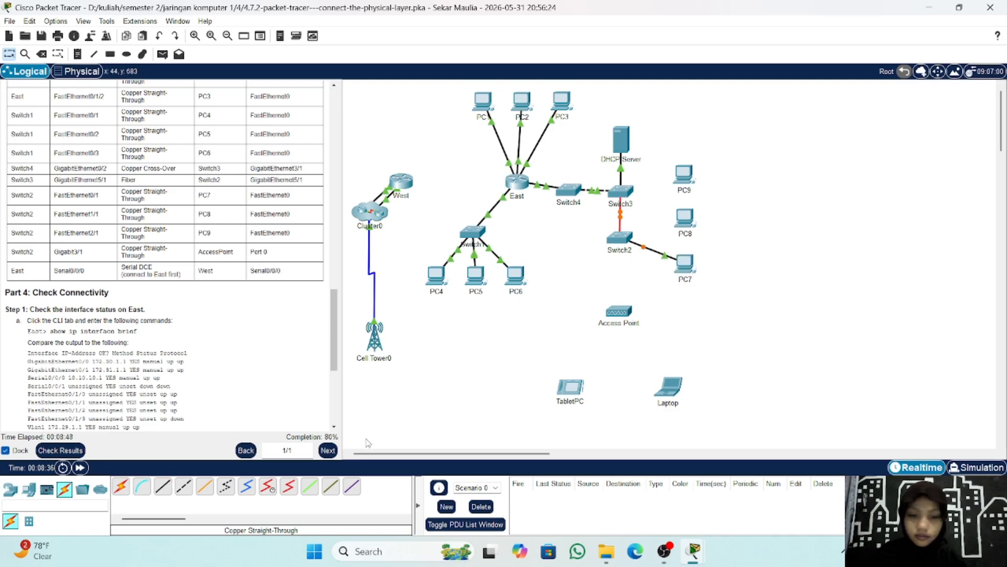
Connect Switch2 FastEthernet1/1 to PC8 FastEthernet0 with a Copper Straight-Through cable.
{"action": "left_click", "coordinate": [163, 492]}
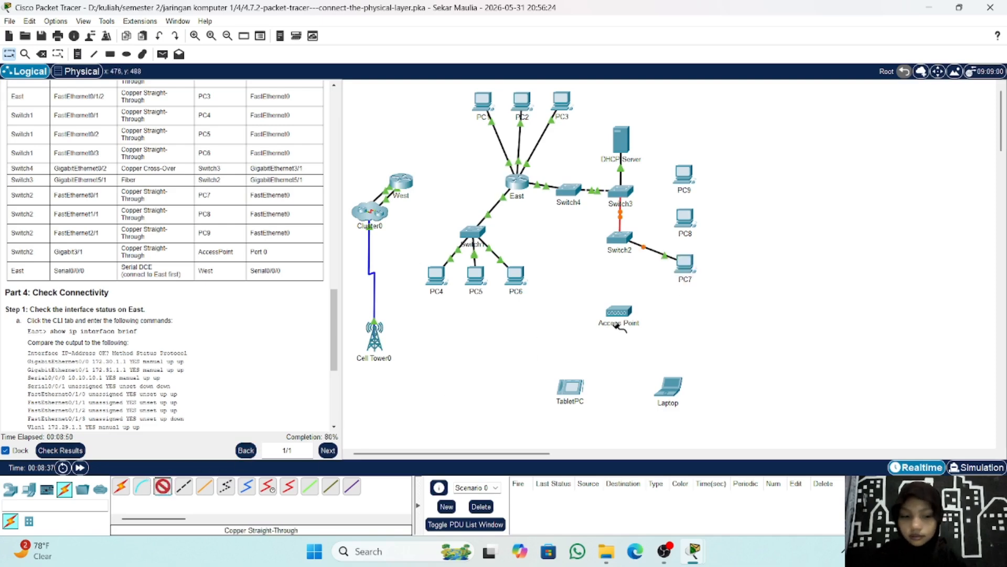
{"action": "left_click", "coordinate": [624, 243]}
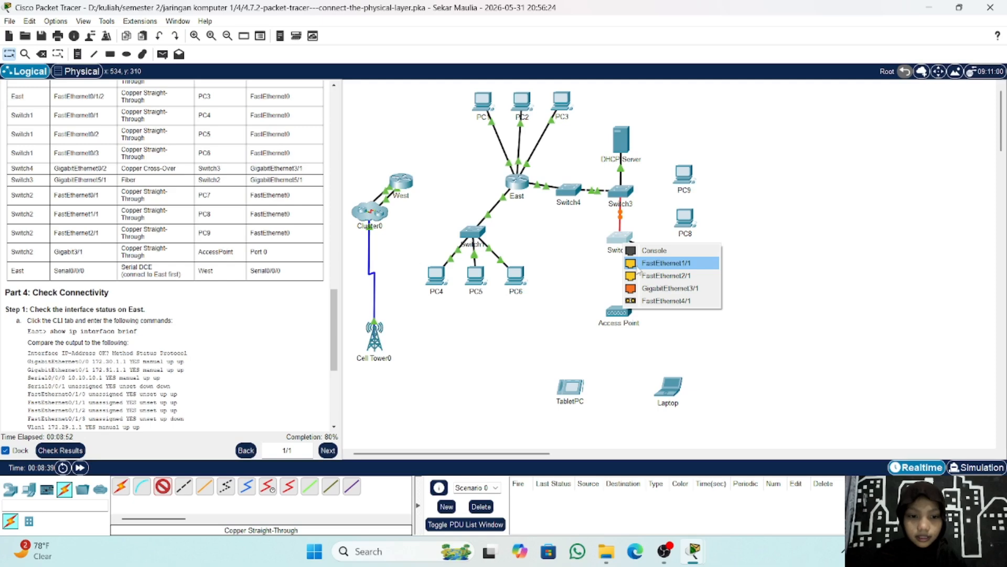
{"action": "left_click", "coordinate": [638, 267]}
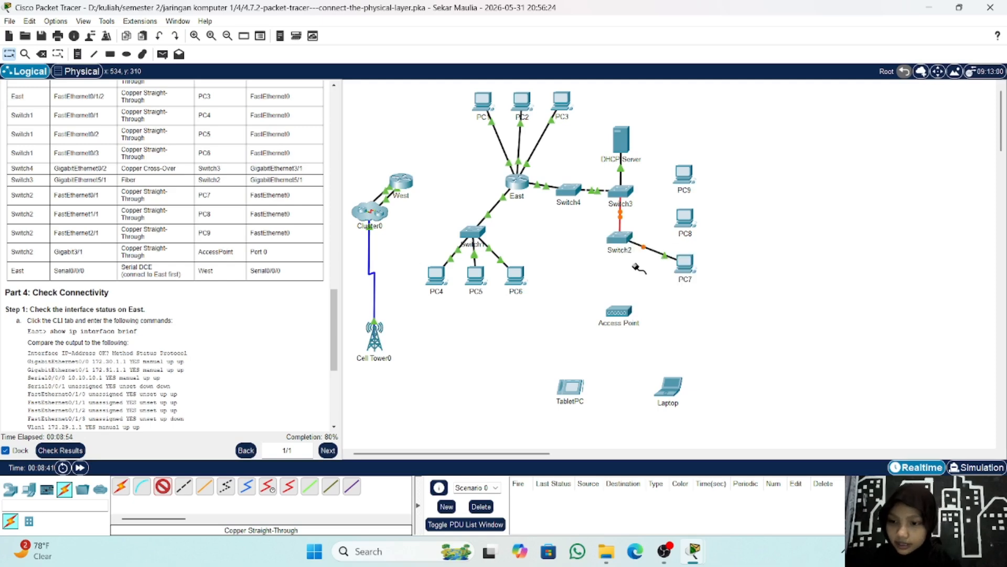
{"action": "left_click", "coordinate": [695, 223]}
{"action": "left_click", "coordinate": [735, 269]}
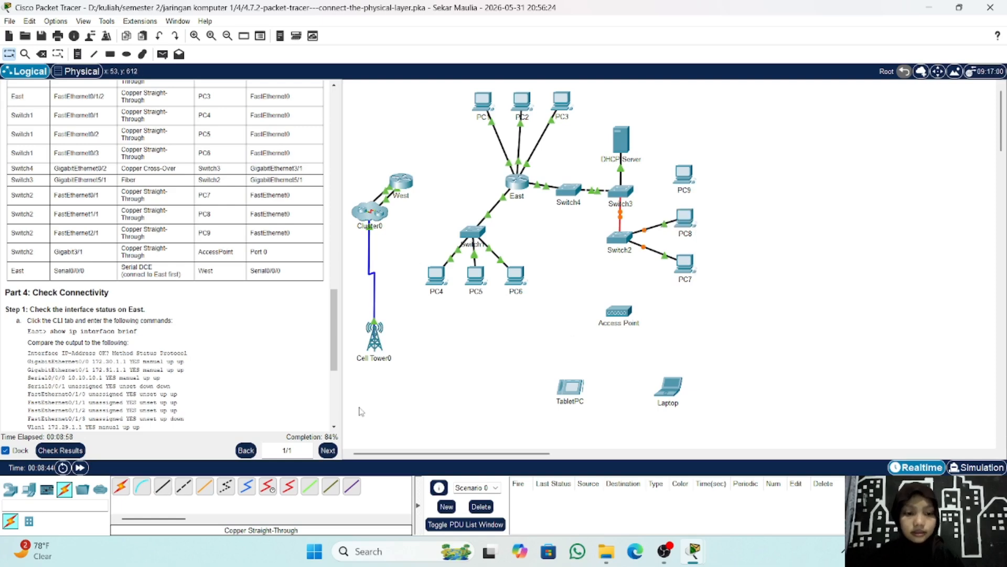
Connect Switch2 FastEthernet2/1 to PC9 FastEthernet0 with a Copper Straight-Through cable.
{"action": "left_click", "coordinate": [163, 491]}
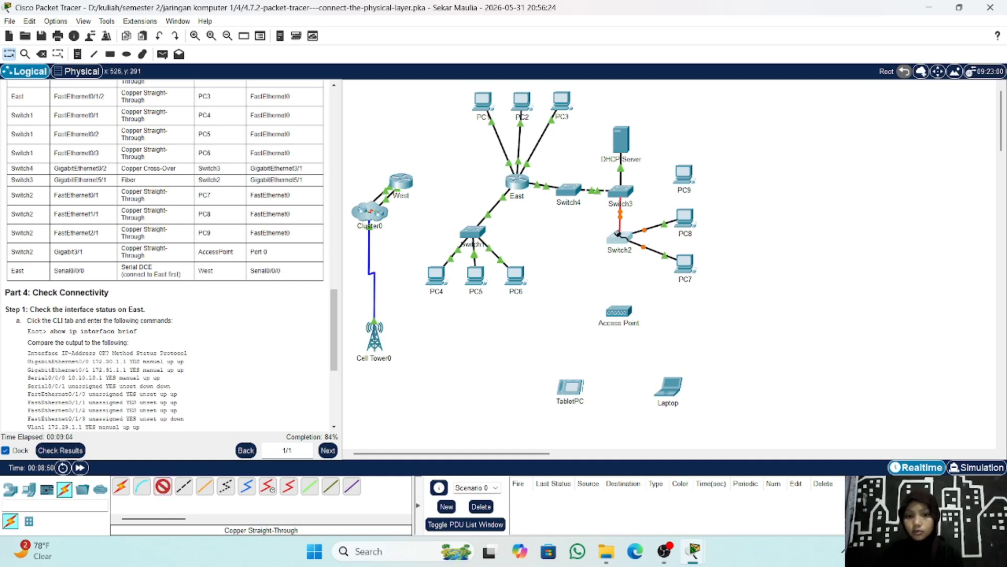
{"action": "left_click", "coordinate": [618, 234]}
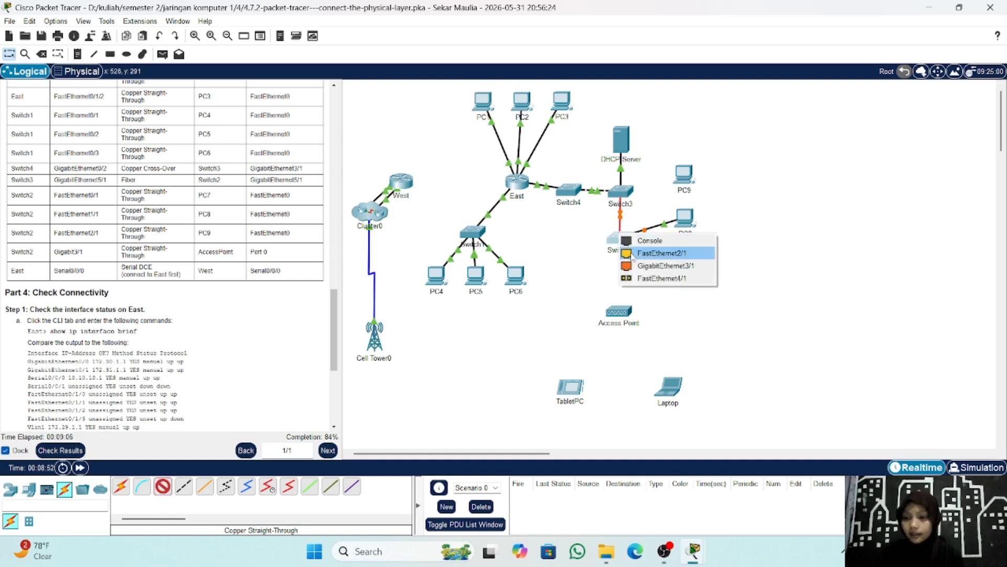
{"action": "left_click", "coordinate": [631, 254]}
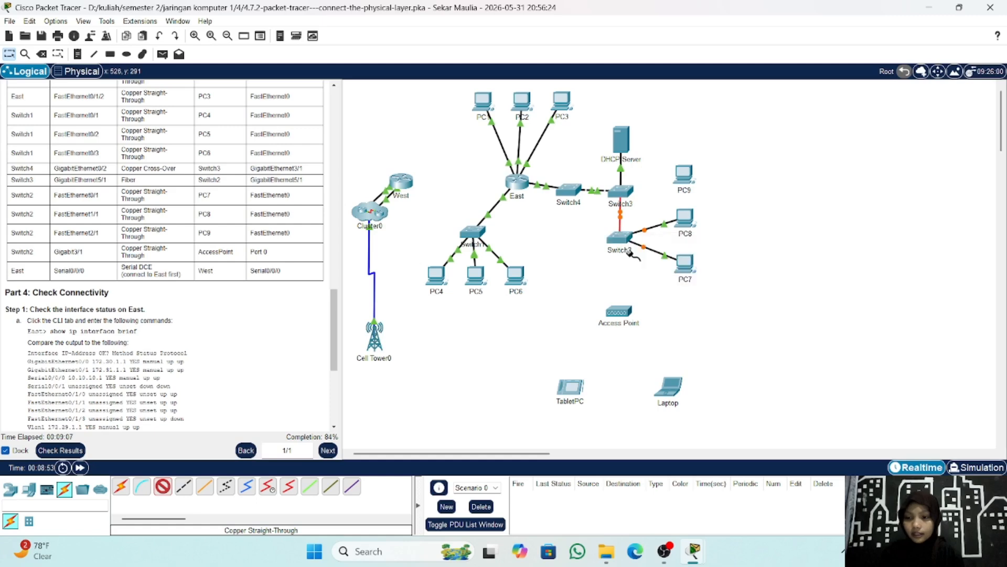
{"action": "left_click", "coordinate": [686, 177]}
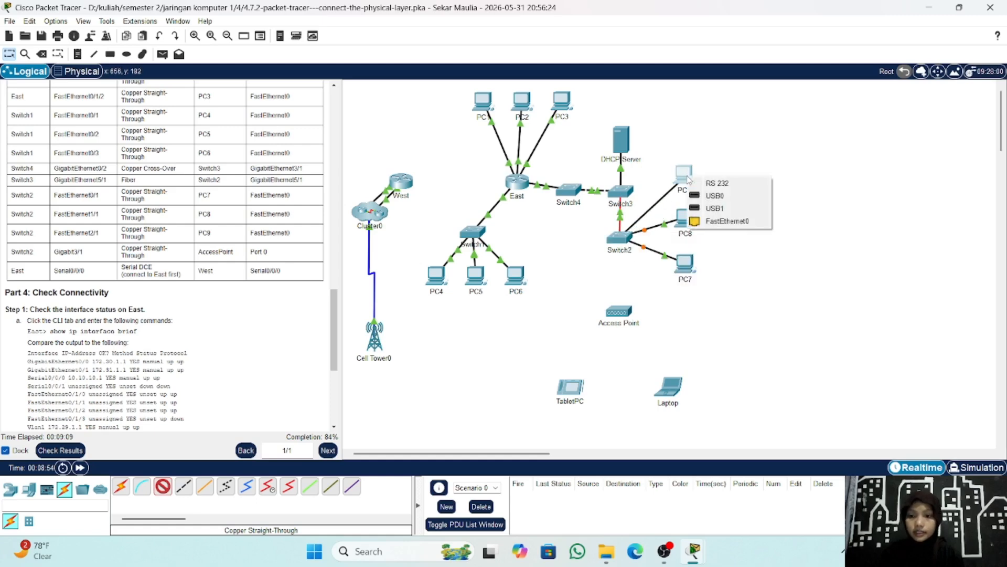
{"action": "left_click", "coordinate": [701, 220]}
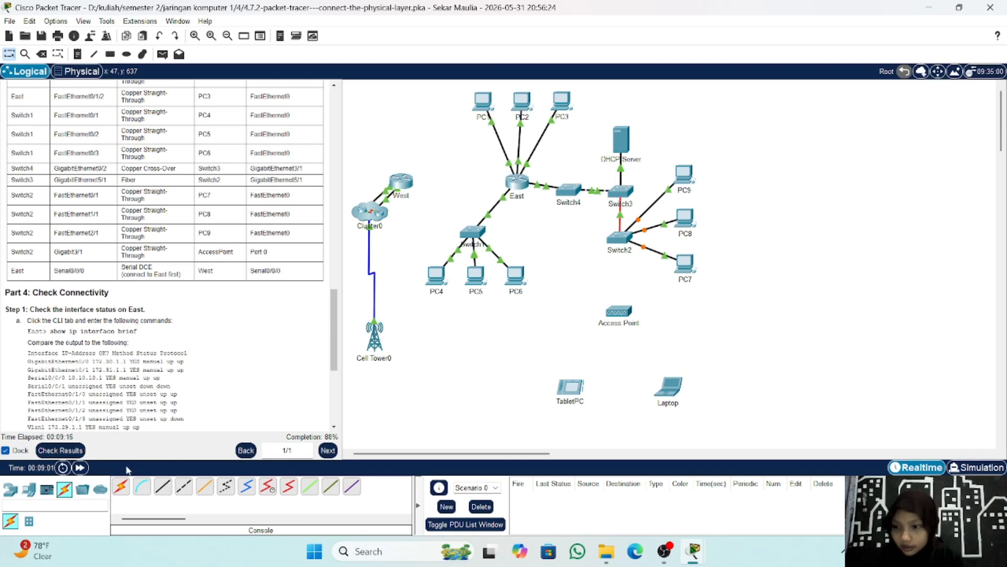
Connect Switch2 GigabitEthernet3/1 to Access Point Port 0 with a Copper Straight-Through cable.
{"action": "left_click", "coordinate": [163, 487]}
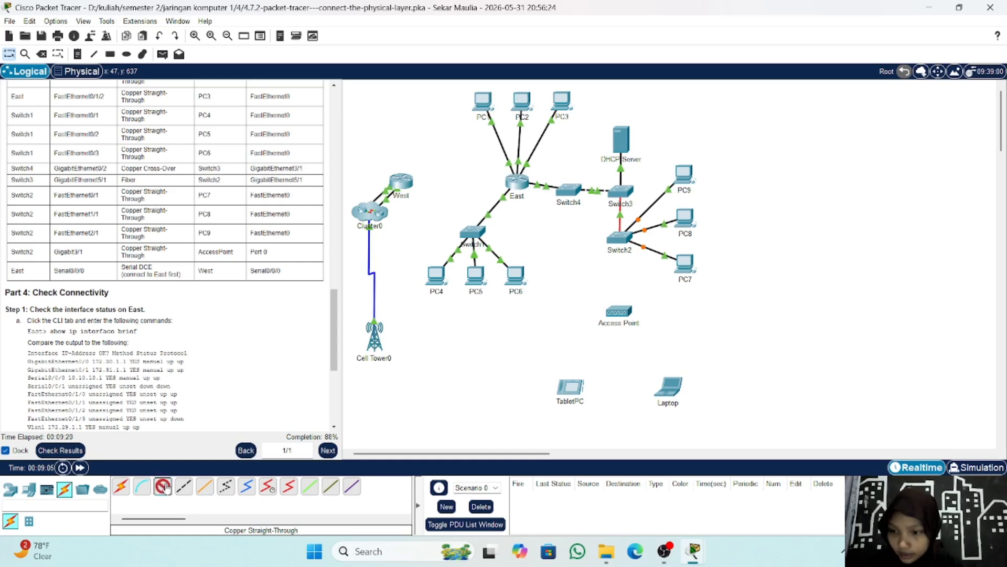
{"action": "left_click", "coordinate": [618, 243]}
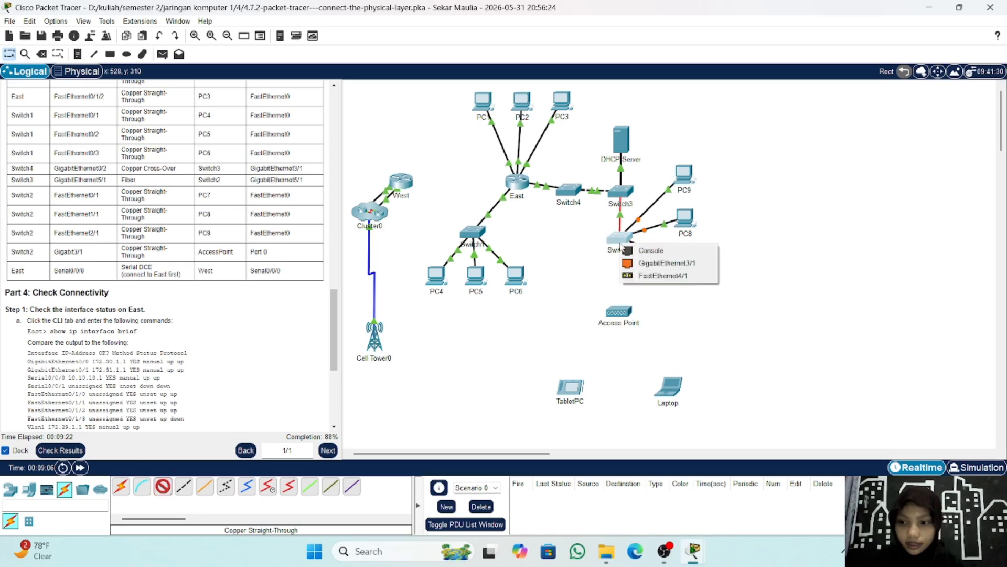
{"action": "left_click", "coordinate": [647, 266]}
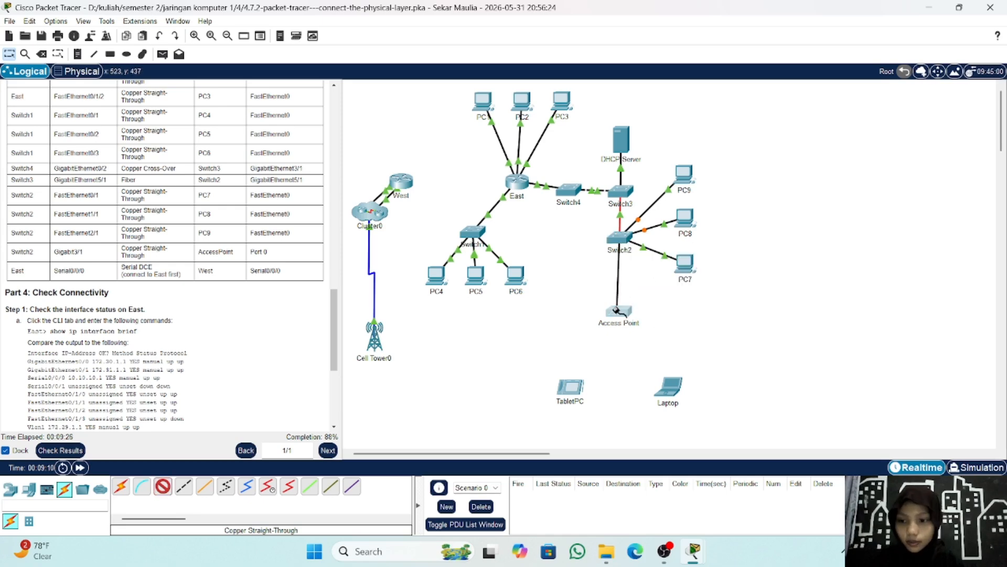
{"action": "left_click", "coordinate": [618, 312]}
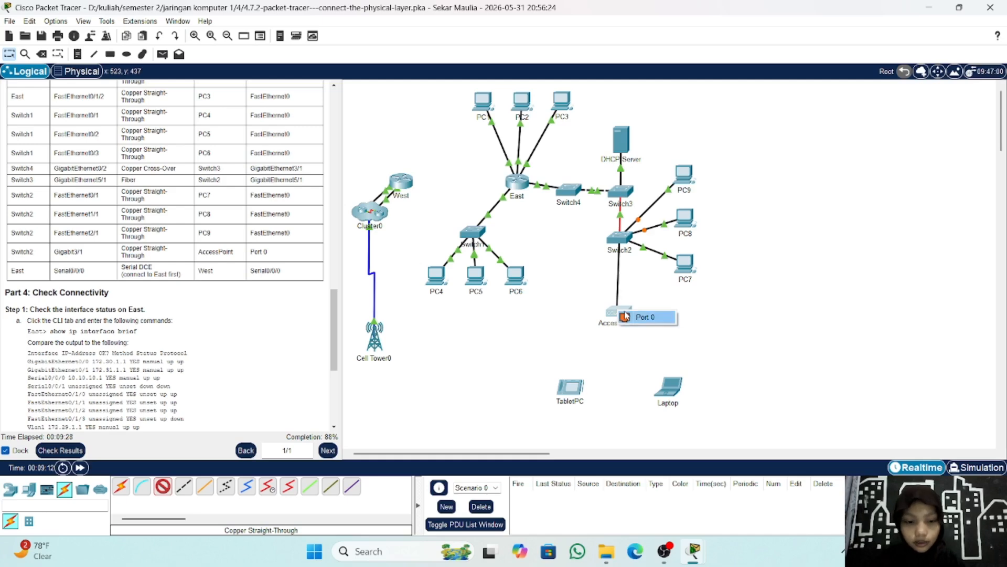
{"action": "left_click", "coordinate": [629, 316]}
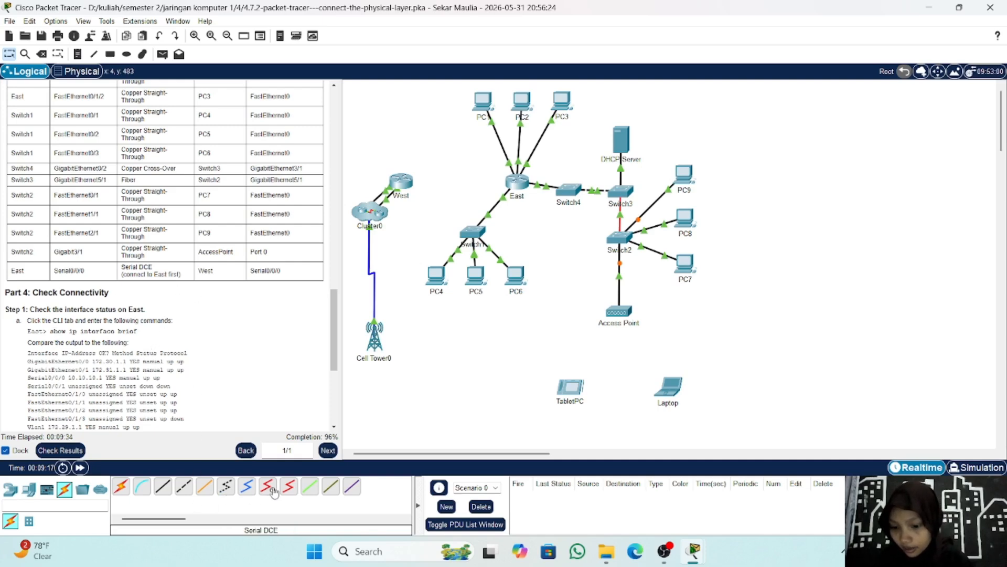
Connect East Serial0/0/0 to West Serial0/0/0 with a Serial DCE cable, starting from East.
{"action": "left_click", "coordinate": [269, 489]}
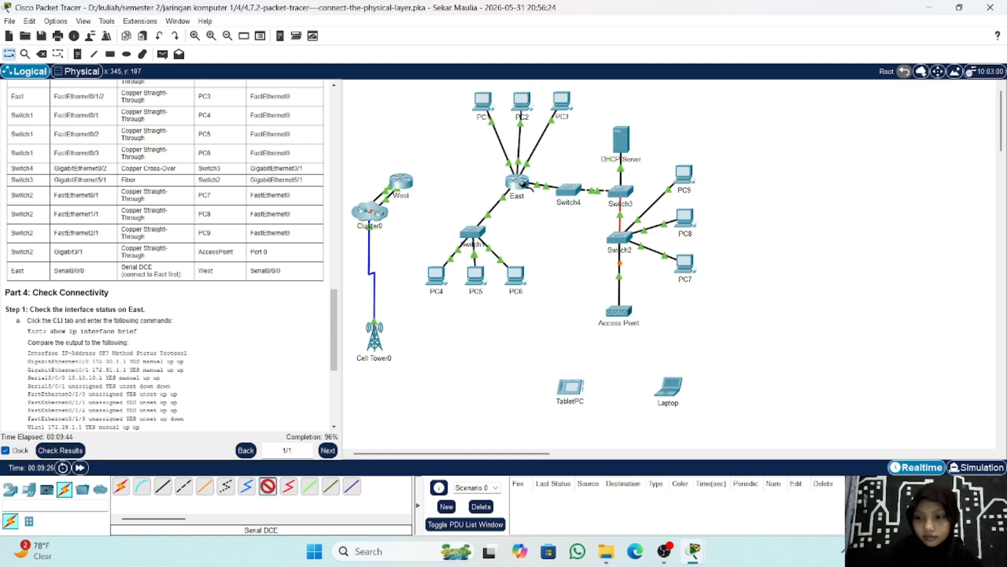
{"action": "left_click", "coordinate": [522, 183]}
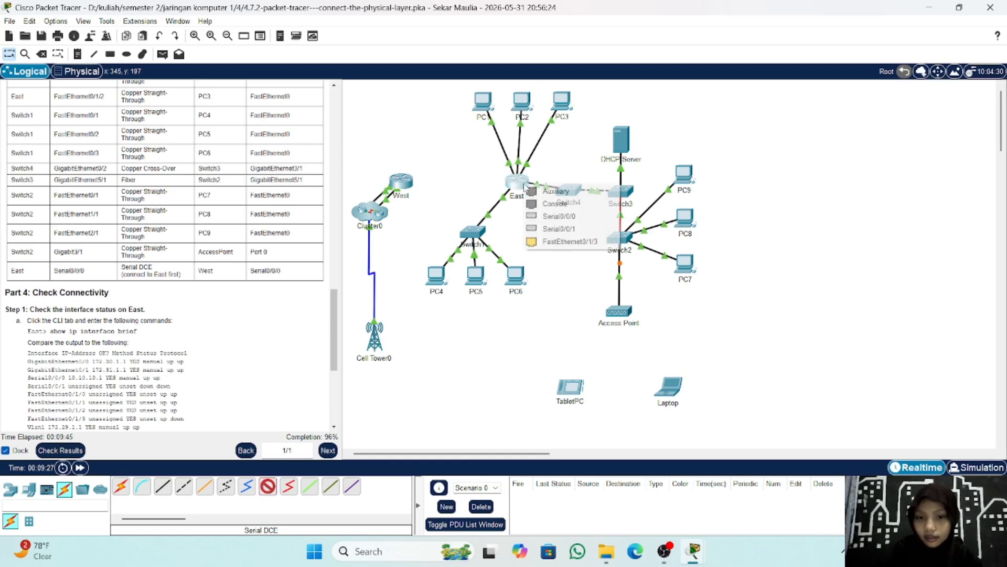
{"action": "left_click", "coordinate": [547, 230]}
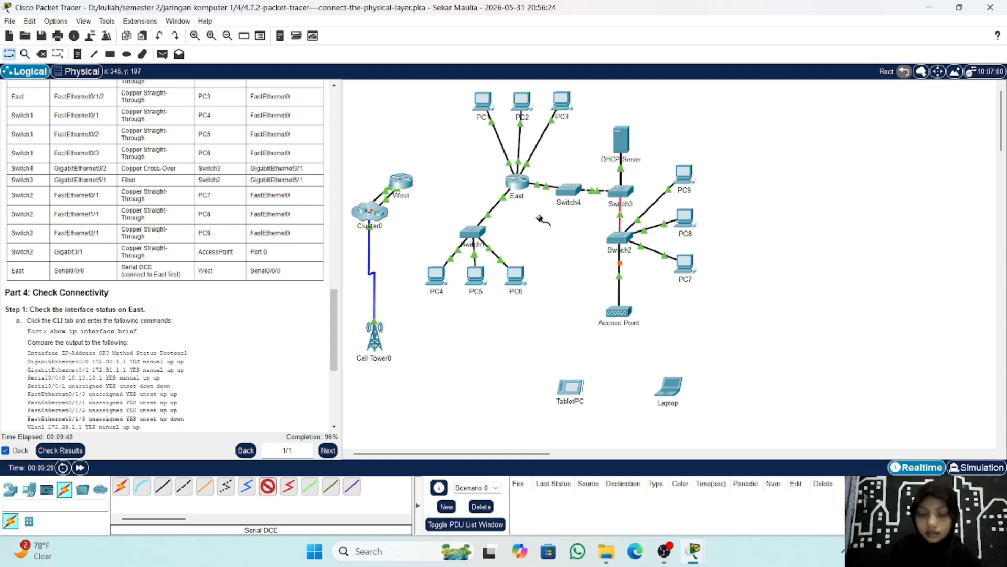
{"action": "left_click", "coordinate": [402, 181]}
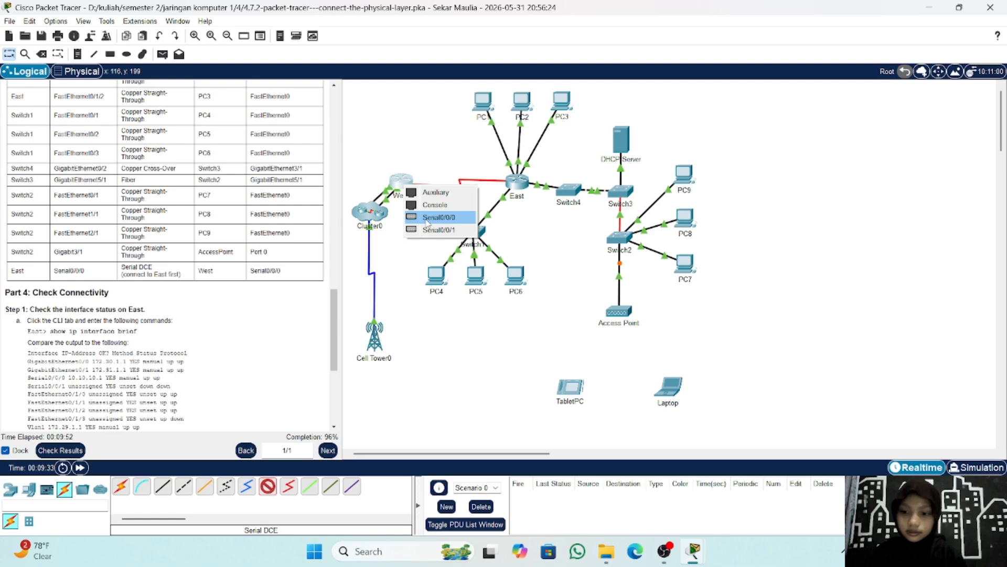
{"action": "left_click", "coordinate": [427, 220]}
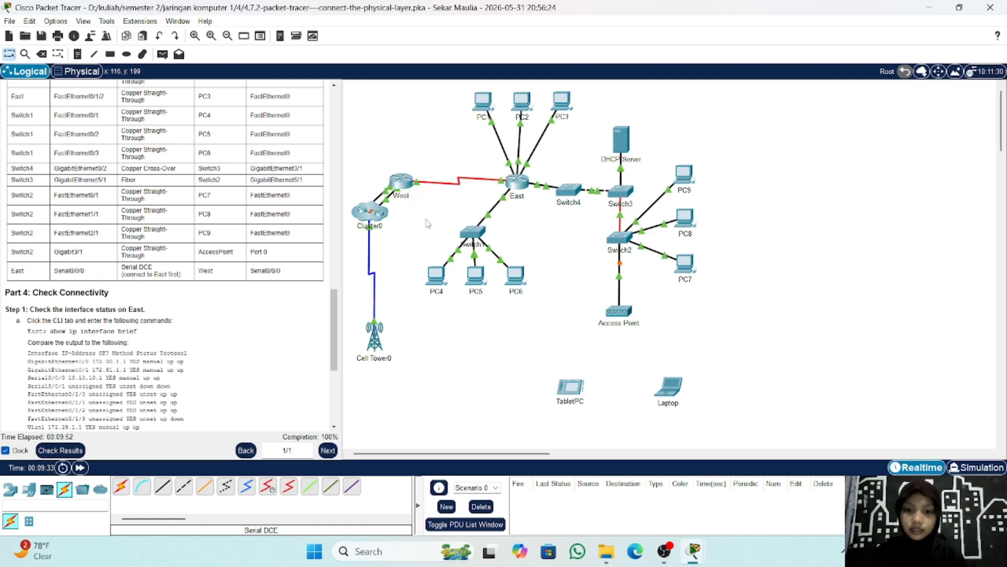
Check the activity results, reviewing all assessment items, and return to the Part 4 connectivity instructions.
{"action": "left_click", "coordinate": [59, 450]}
{"action": "left_click", "coordinate": [103, 82]}
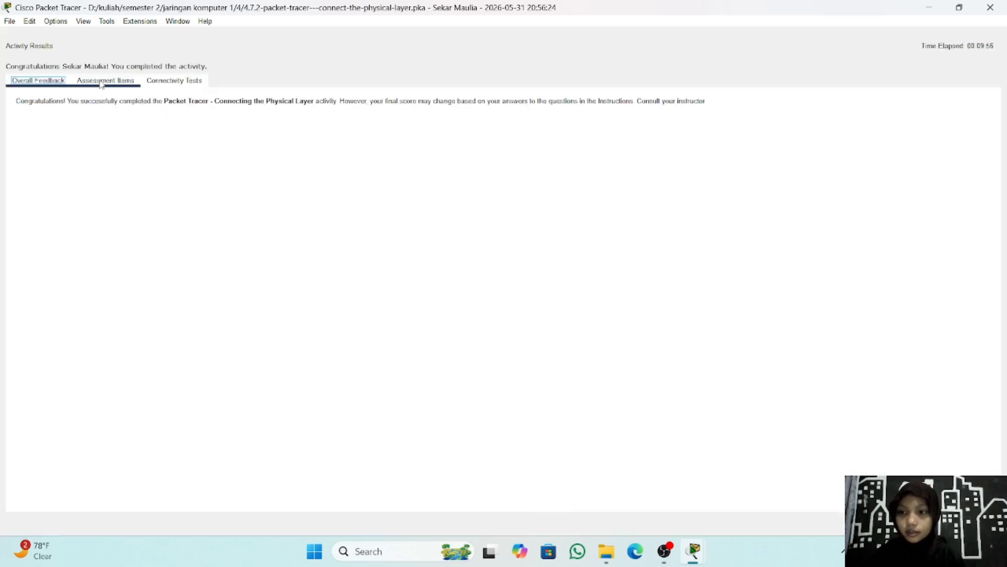
{"action": "scroll", "coordinate": [128, 268], "scroll_direction": "down", "scroll_amount": 20}
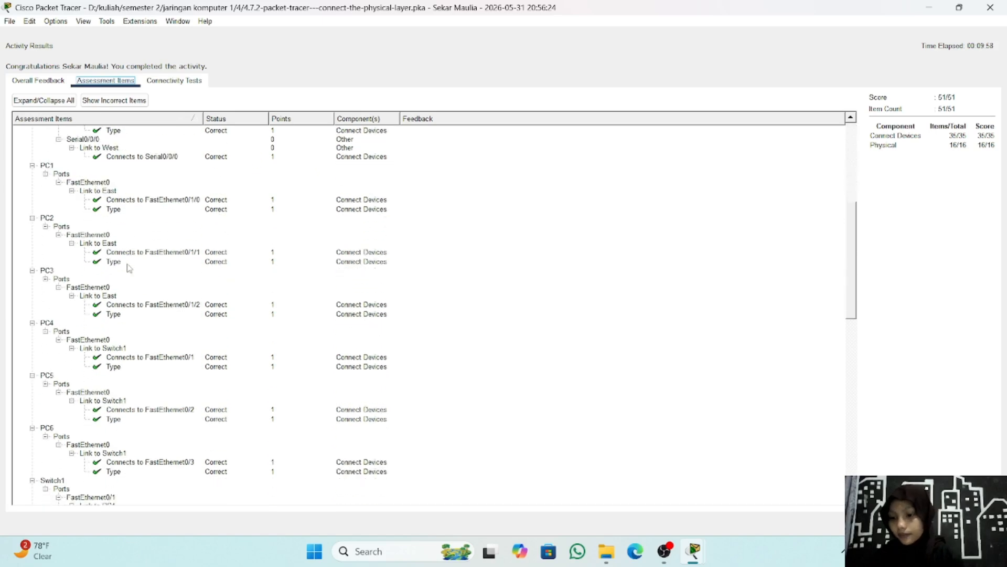
{"action": "scroll", "coordinate": [129, 269], "scroll_direction": "down", "scroll_amount": 8}
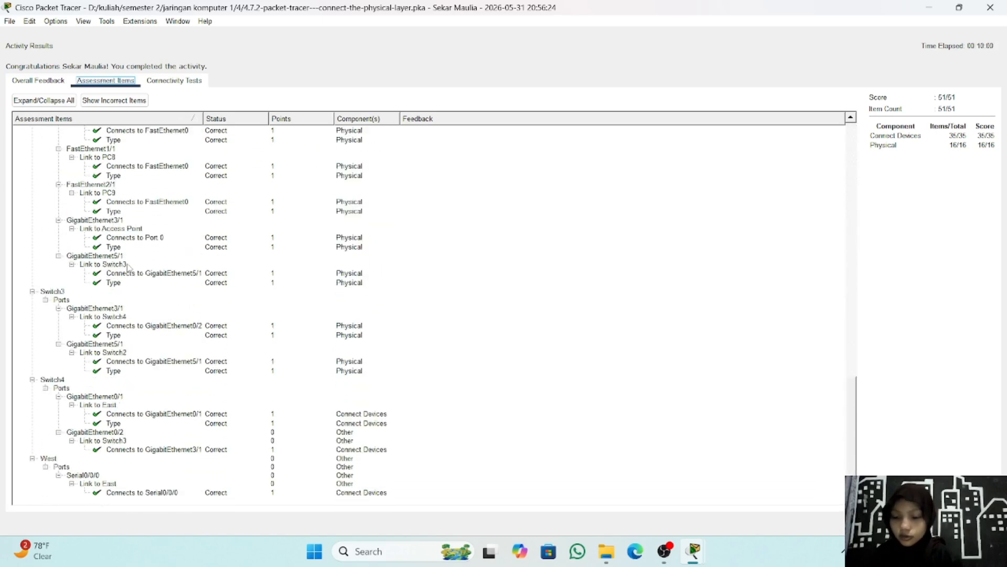
{"action": "scroll", "coordinate": [129, 268], "scroll_direction": "up", "scroll_amount": 20}
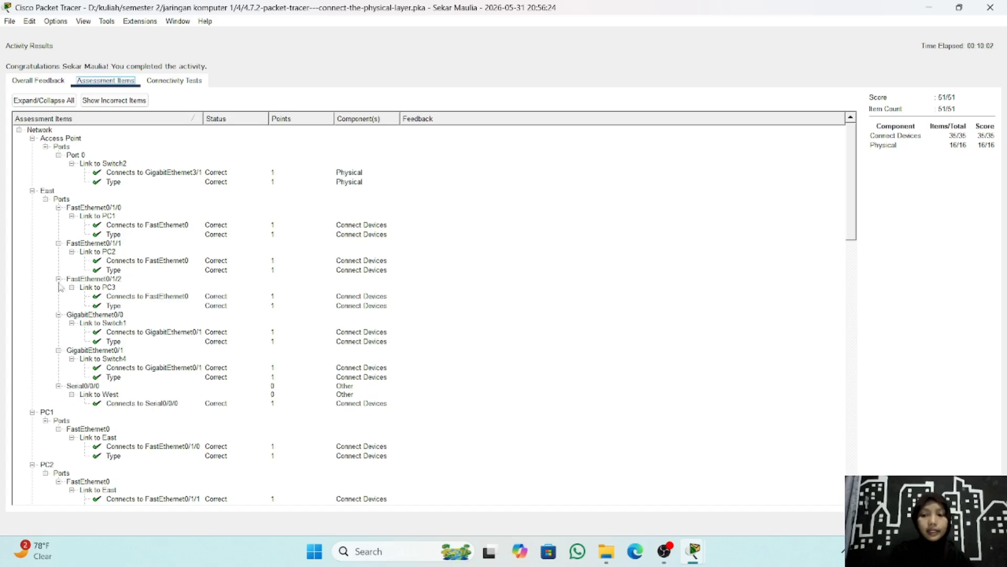
{"action": "left_click", "coordinate": [980, 523]}
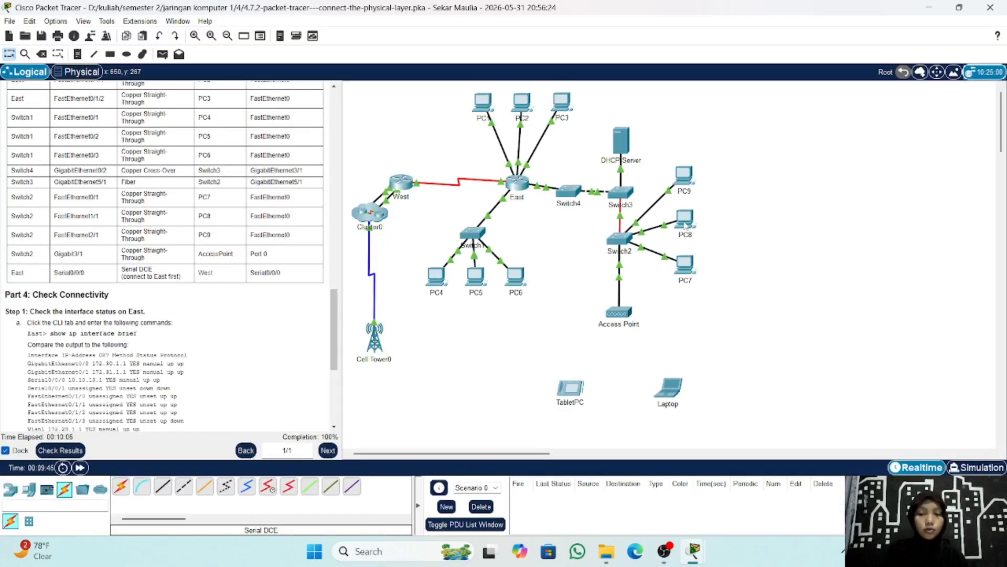
{"action": "scroll", "coordinate": [132, 213], "scroll_direction": "down", "scroll_amount": 5}
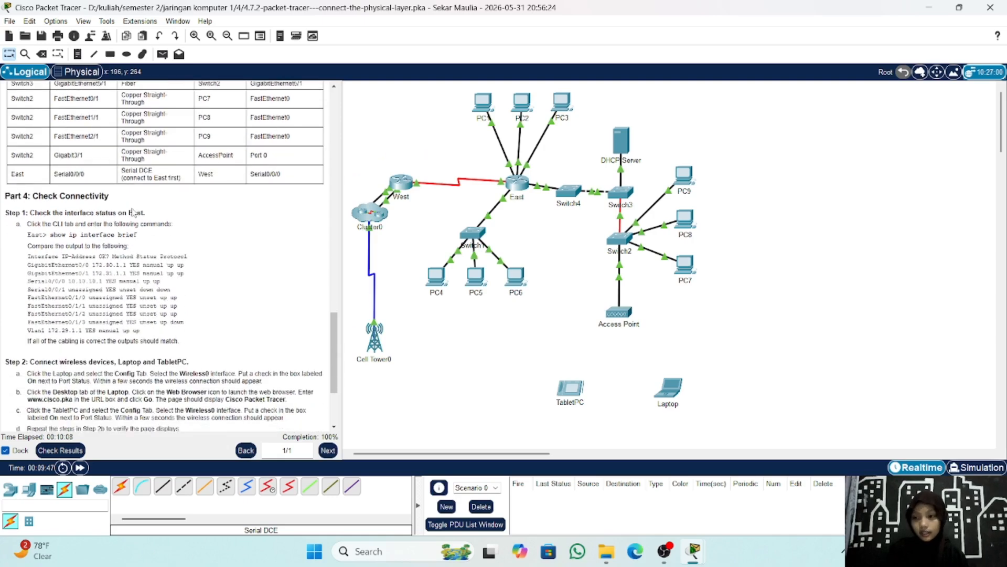
Open the command-line interface of the East router and bring up its user prompt.
{"action": "scroll", "coordinate": [133, 240], "scroll_direction": "down", "scroll_amount": 2}
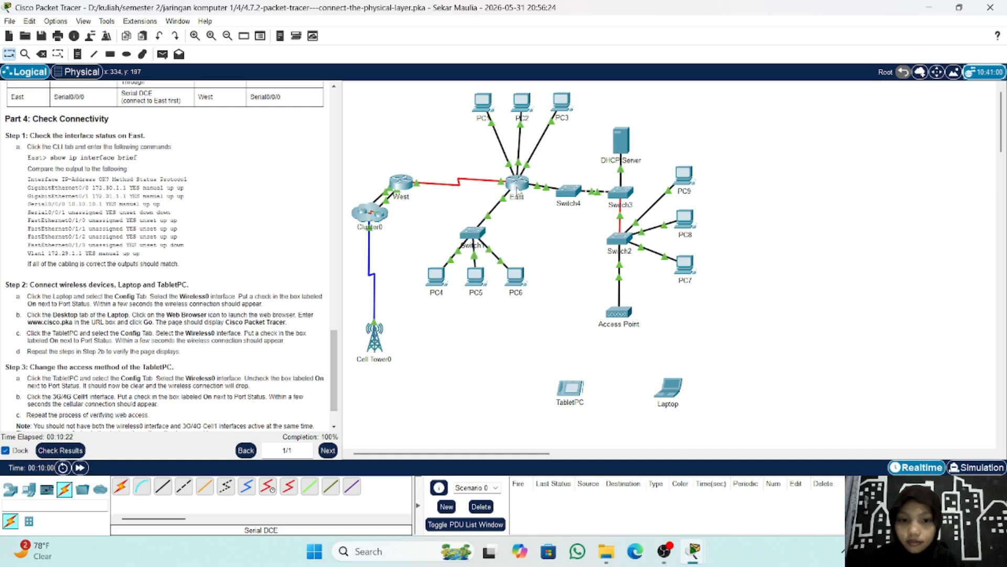
{"action": "left_click", "coordinate": [517, 190]}
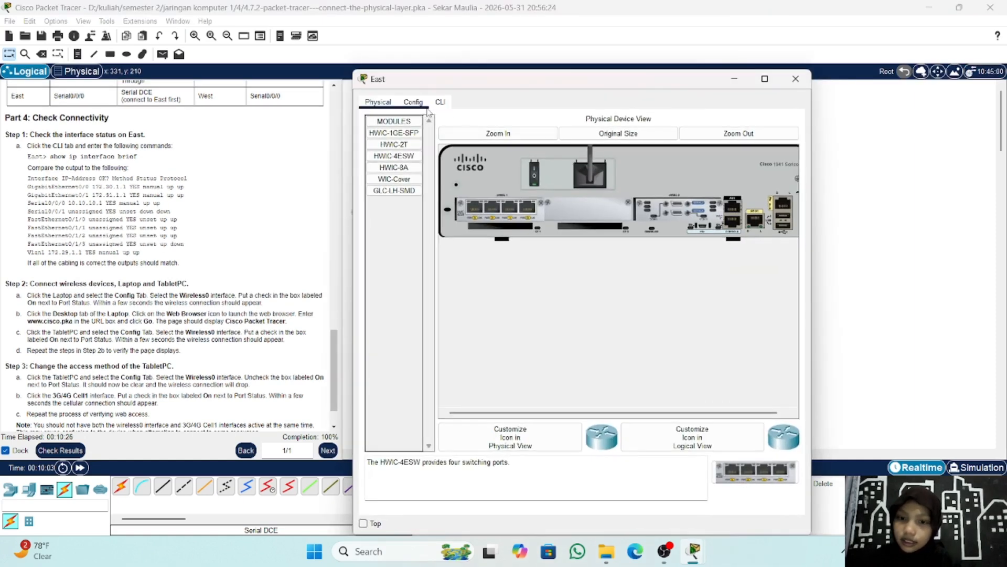
{"action": "left_click", "coordinate": [440, 102]}
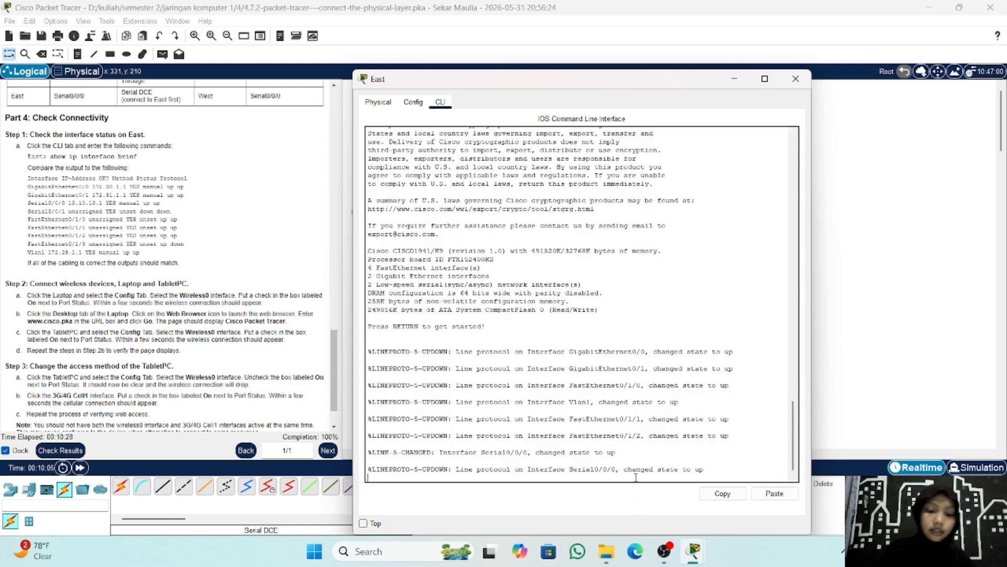
{"action": "key", "text": "Return"}
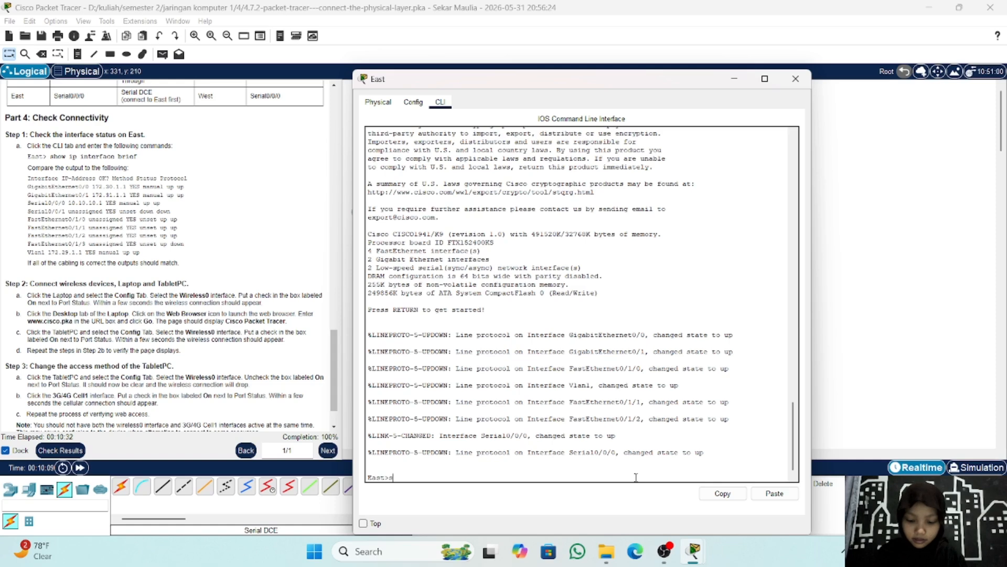
Run show ip interface brief on East and compare the output with the Part 4 Step 1 listing.
{"action": "type", "text": "how ip"}
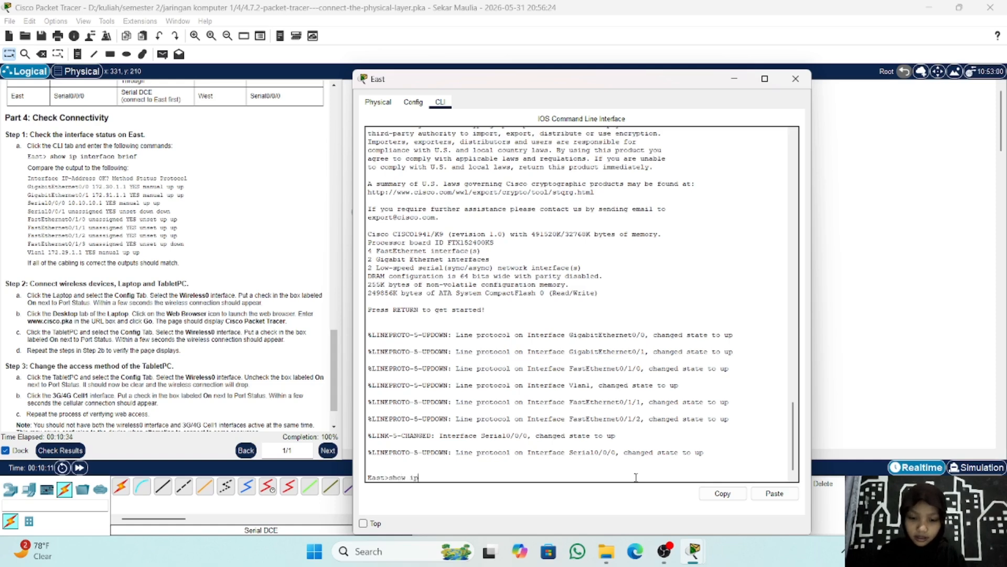
{"action": "type", "text": " in"}
{"action": "key", "text": "Tab"}
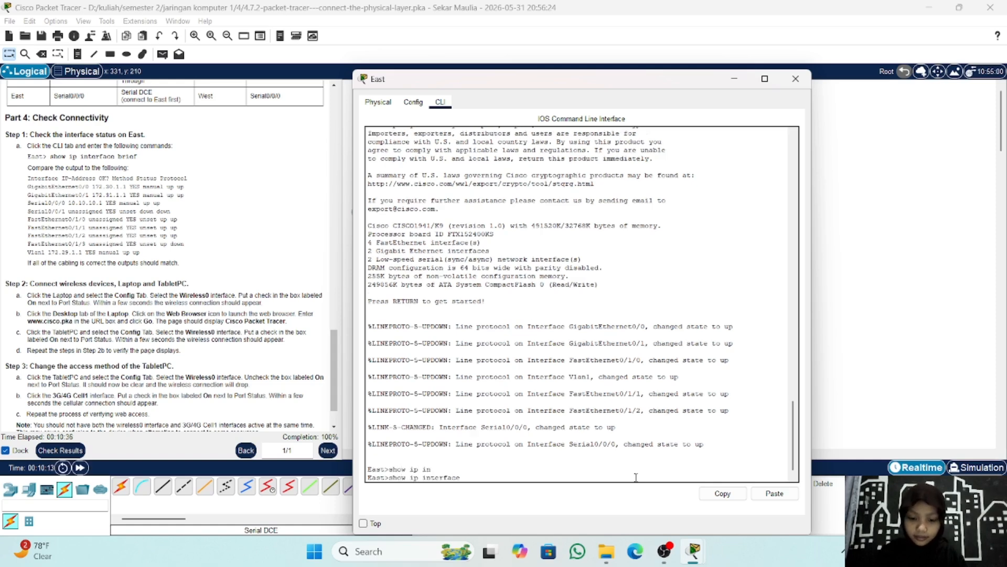
{"action": "type", "text": "br"}
{"action": "key", "text": "Tab"}
{"action": "key", "text": "Tab"}
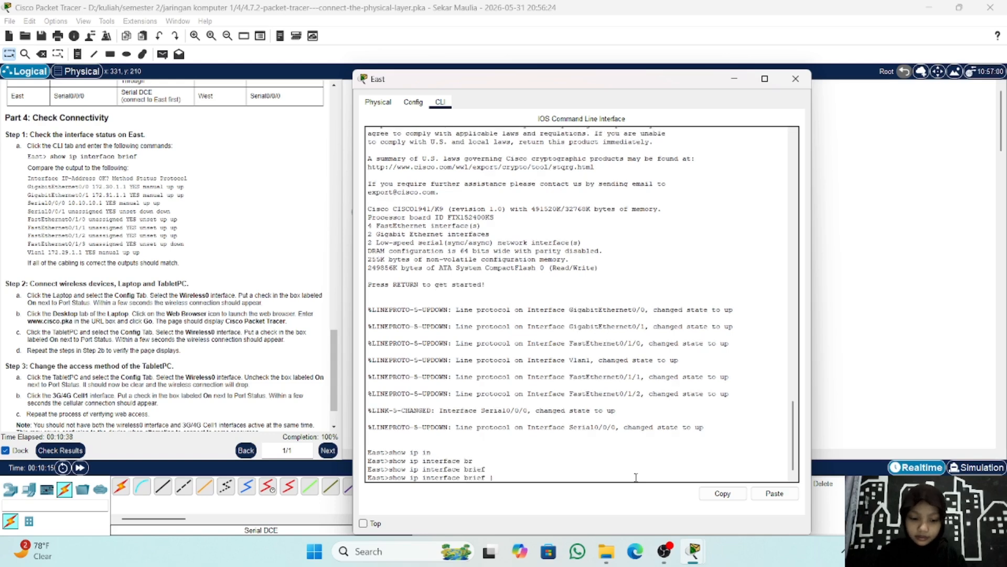
{"action": "type", "text": "|"}
{"action": "key", "text": "Return"}
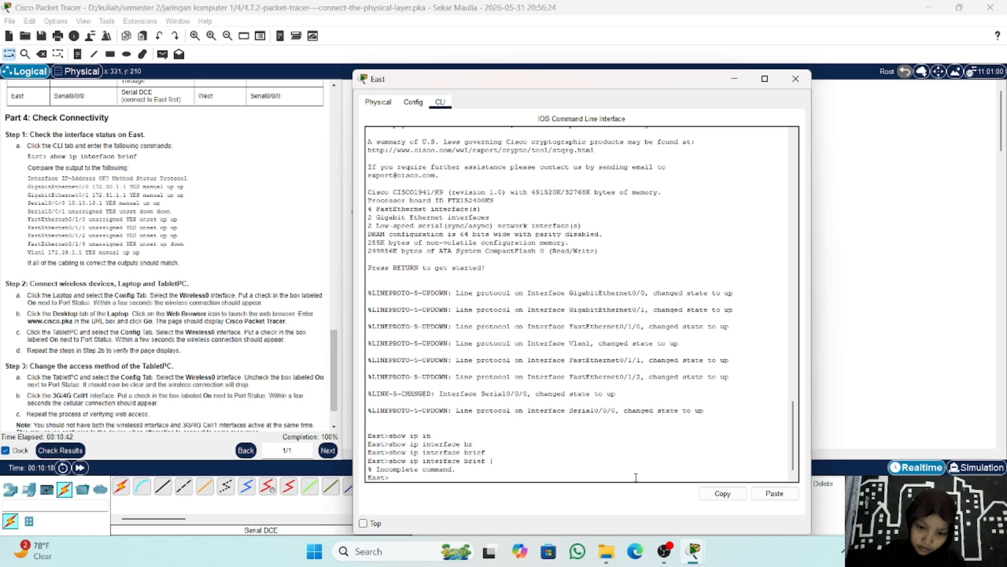
{"action": "key", "text": "Up"}
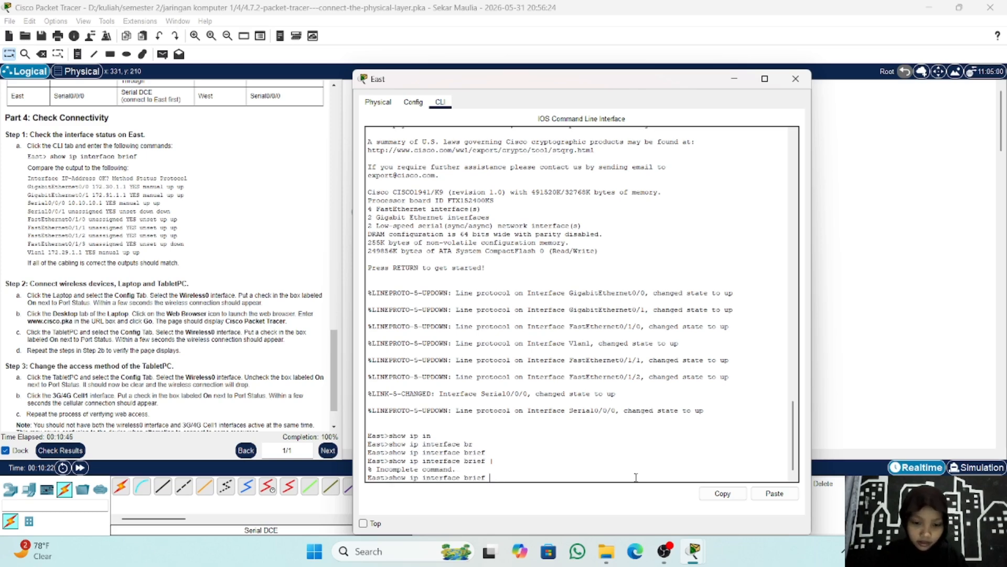
{"action": "key", "text": "Return"}
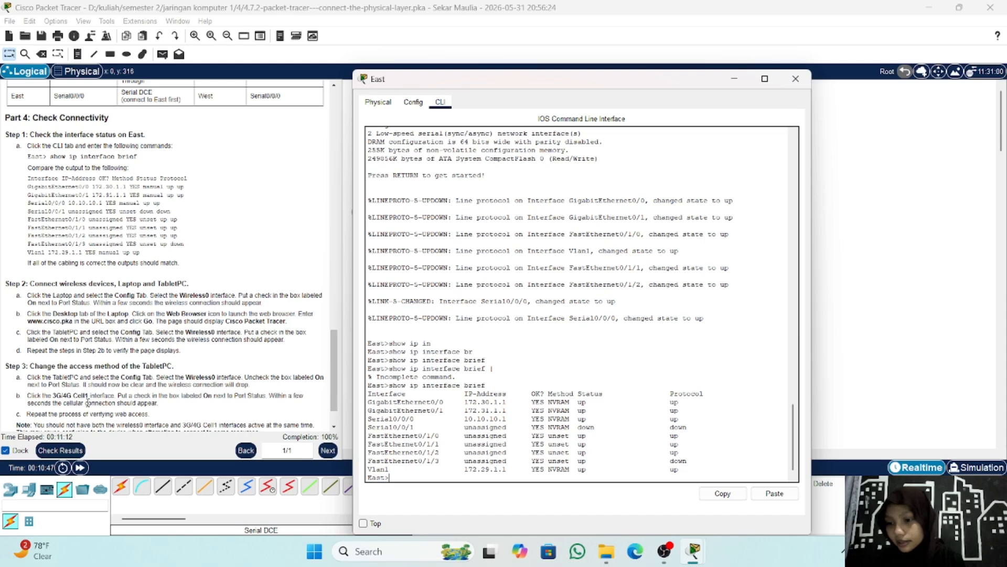
{"action": "scroll", "coordinate": [88, 403], "scroll_direction": "down", "scroll_amount": 1}
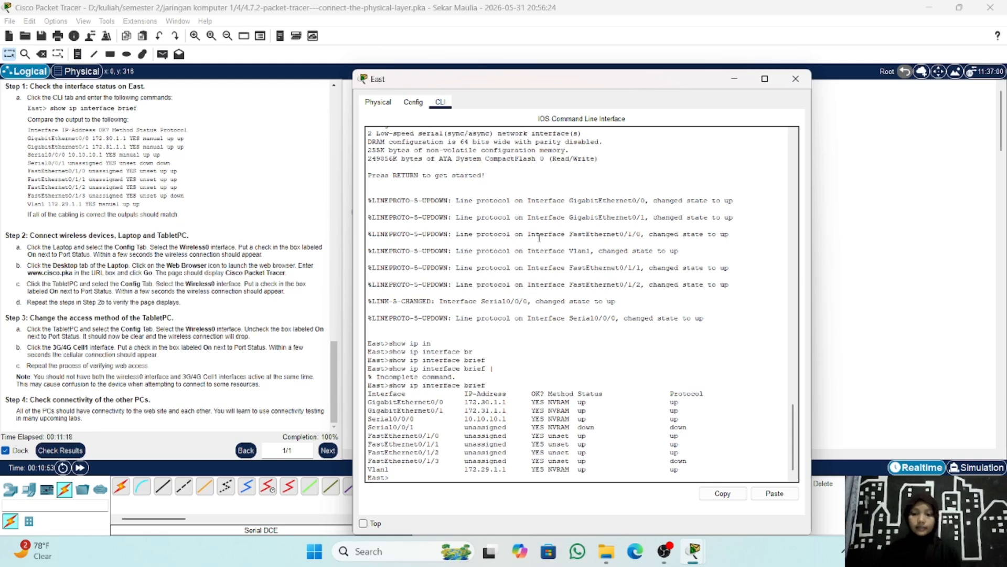
{"action": "left_click", "coordinate": [738, 82]}
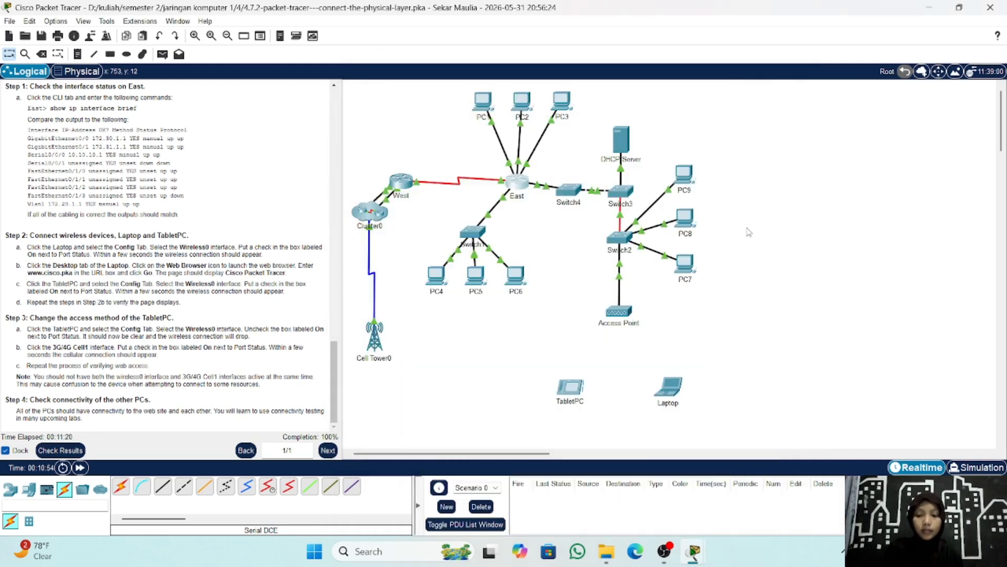
Turn on the port status of the Laptop's Wireless0 interface.
{"action": "left_click", "coordinate": [669, 387]}
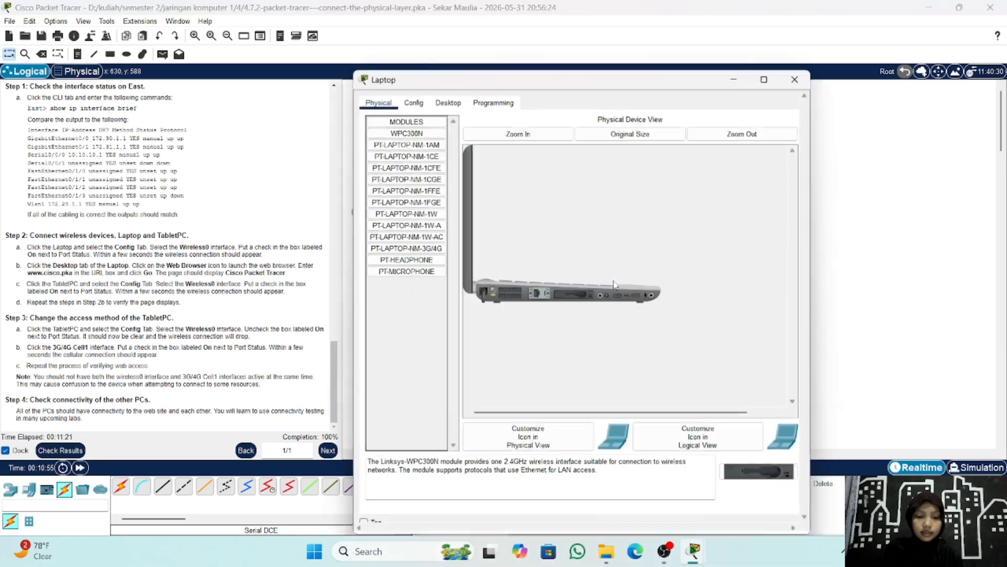
{"action": "left_click", "coordinate": [413, 102]}
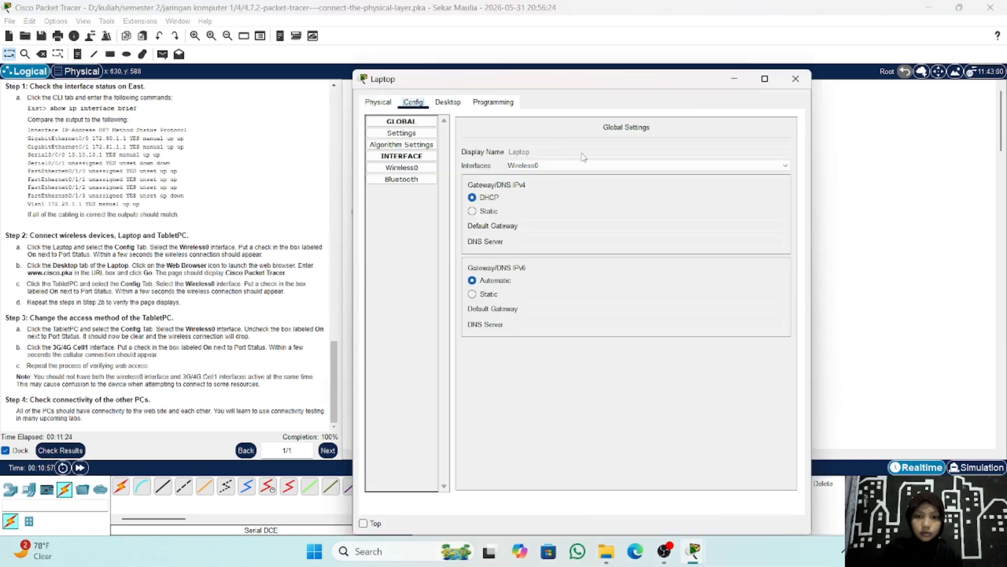
{"action": "left_click", "coordinate": [393, 103]}
{"action": "left_click", "coordinate": [414, 104]}
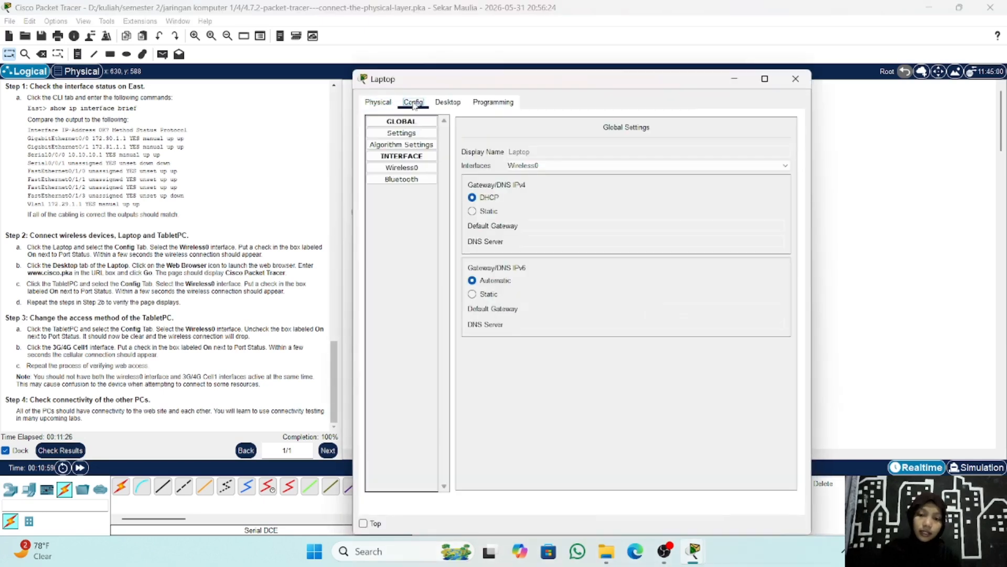
{"action": "left_click", "coordinate": [420, 168]}
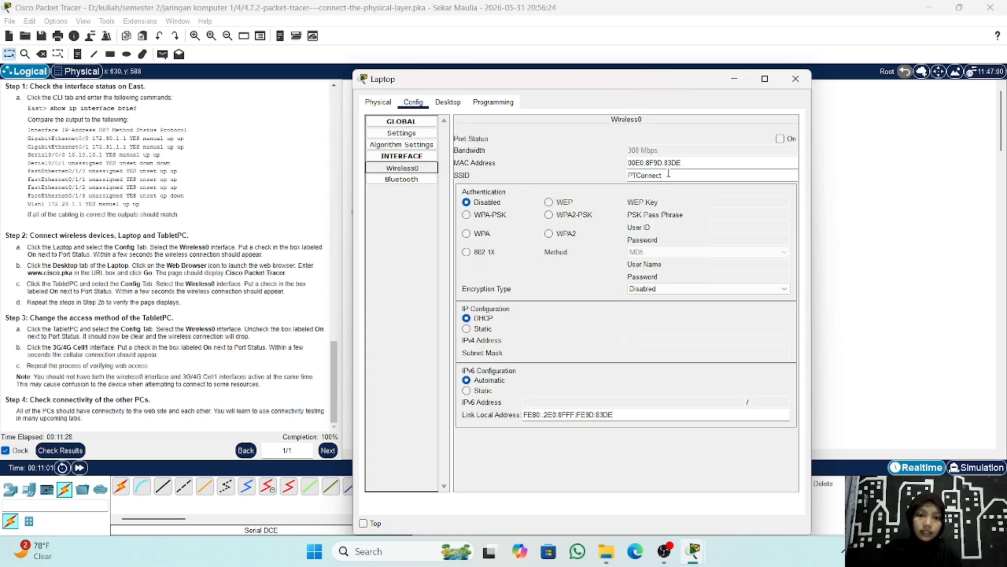
{"action": "left_click", "coordinate": [780, 138]}
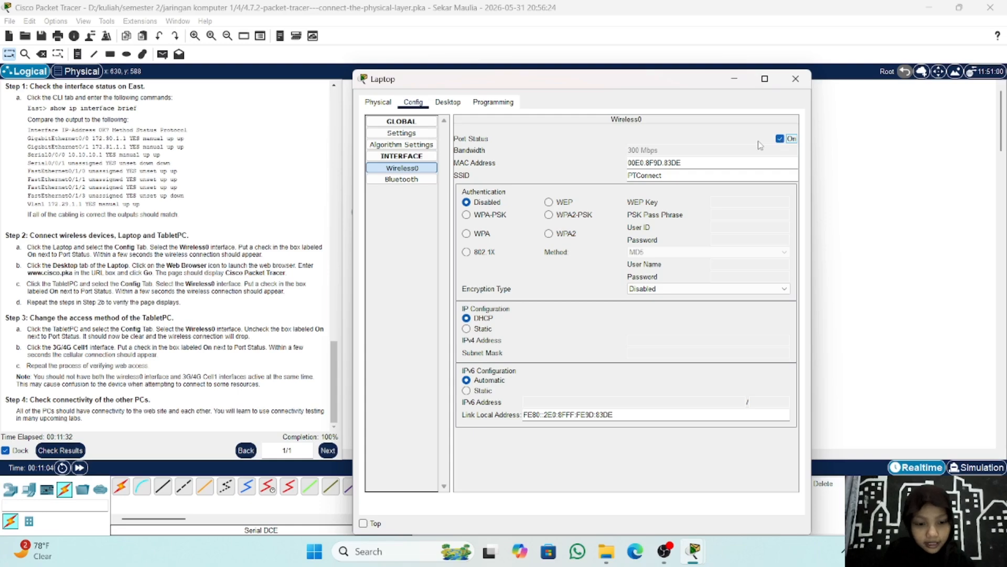
{"action": "left_click", "coordinate": [713, 234]}
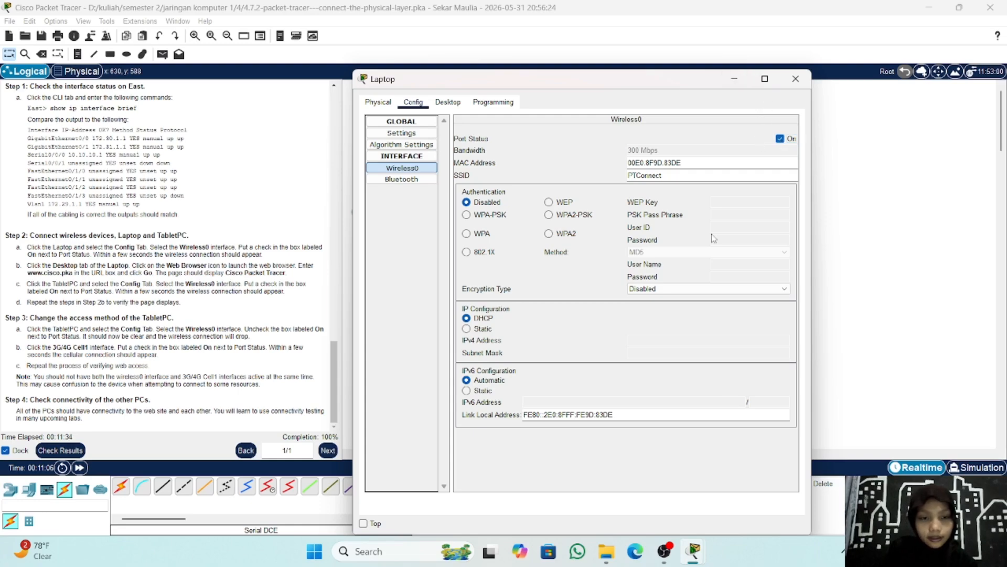
{"action": "left_click_drag", "start_coordinate": [678, 81], "coordinate": [750, 94]}
{"action": "left_click", "coordinate": [521, 113]}
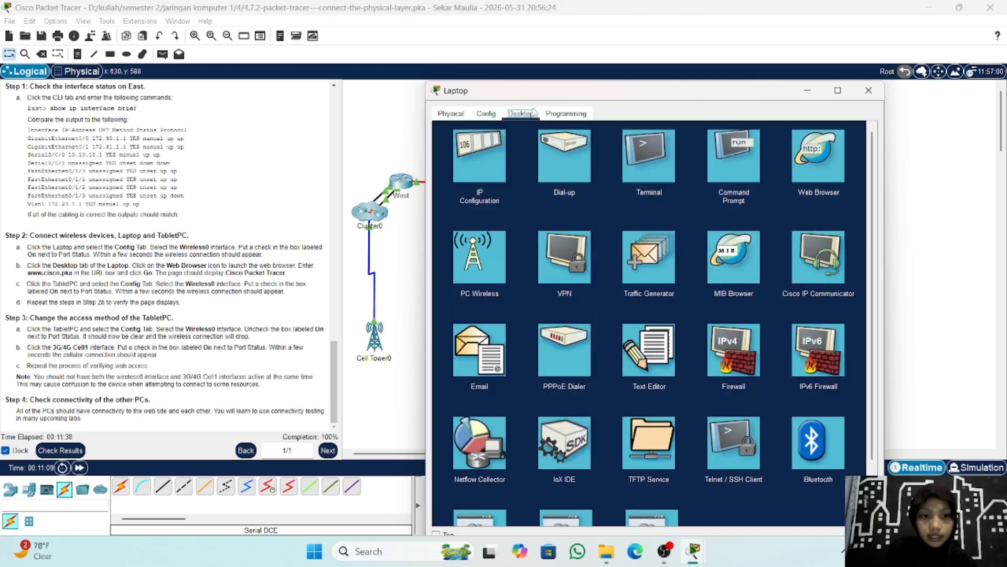
{"action": "left_click", "coordinate": [816, 164]}
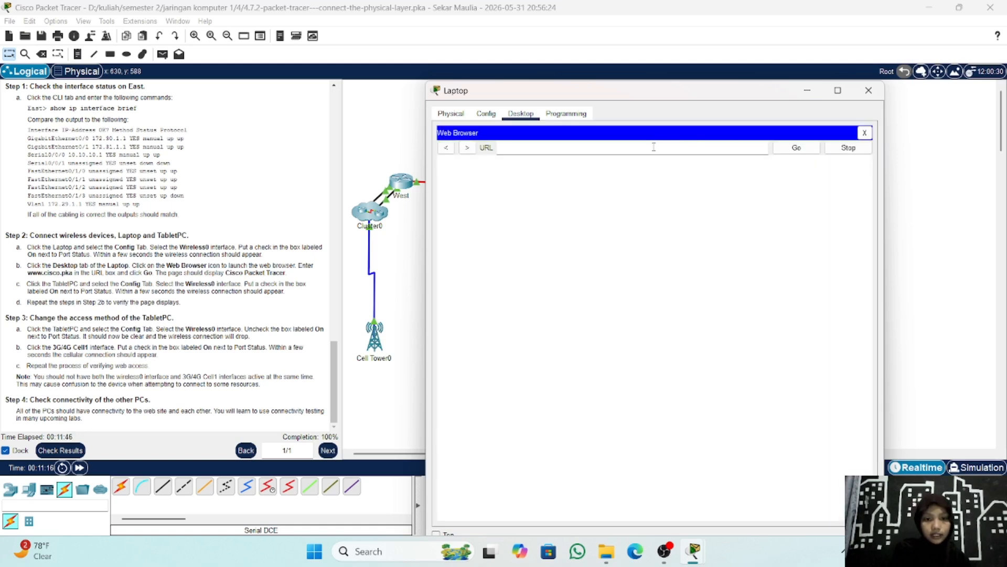
{"action": "type", "text": "www"}
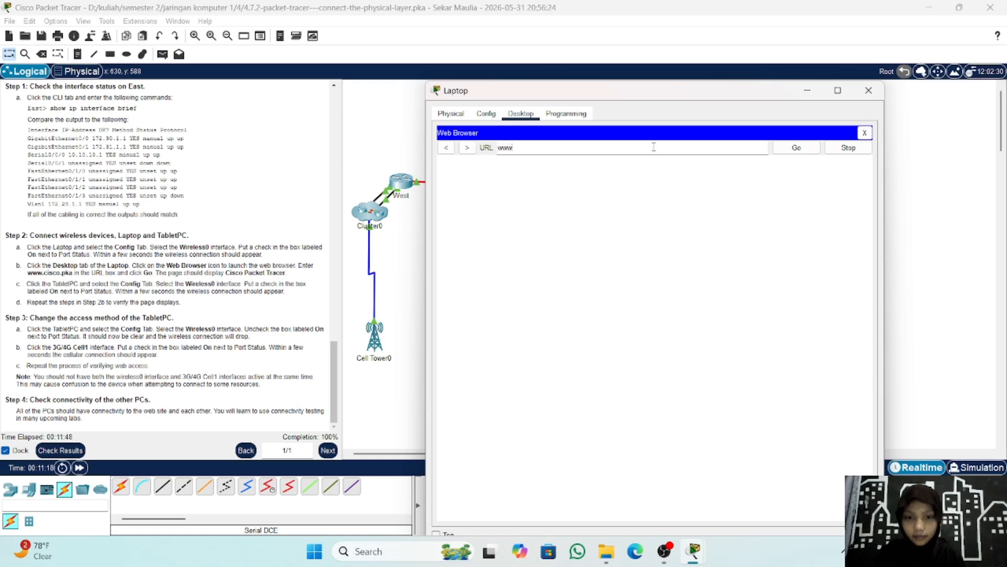
{"action": "type", "text": ".cisco.pks"}
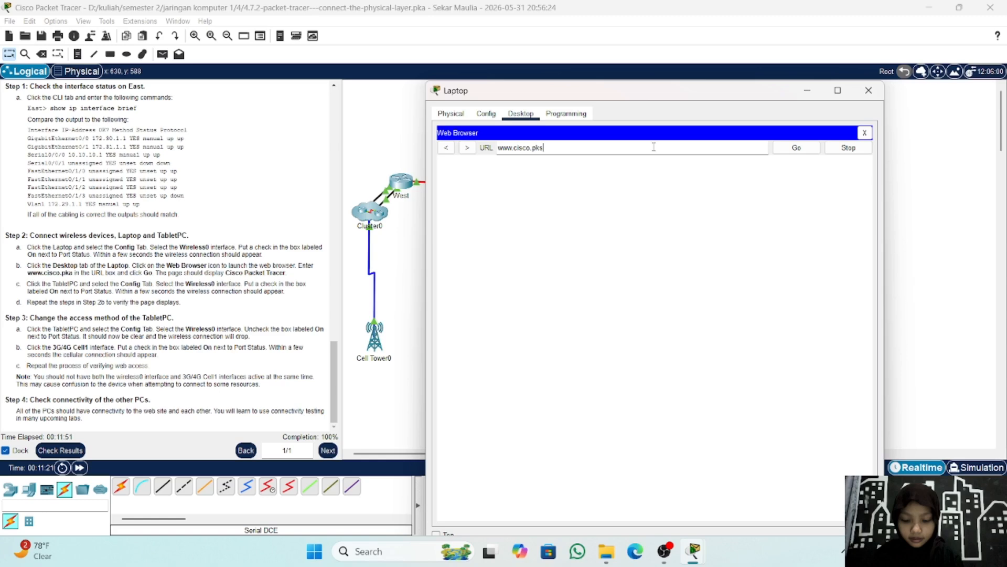
{"action": "key", "text": "BackSpace"}
{"action": "type", "text": "a"}
{"action": "key", "text": "Return"}
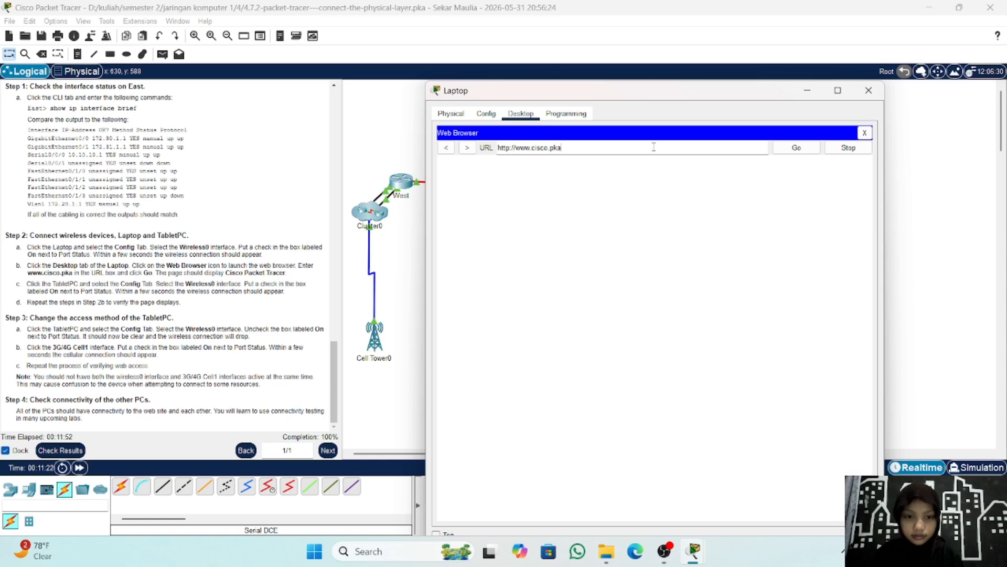
{"action": "left_click", "coordinate": [797, 150]}
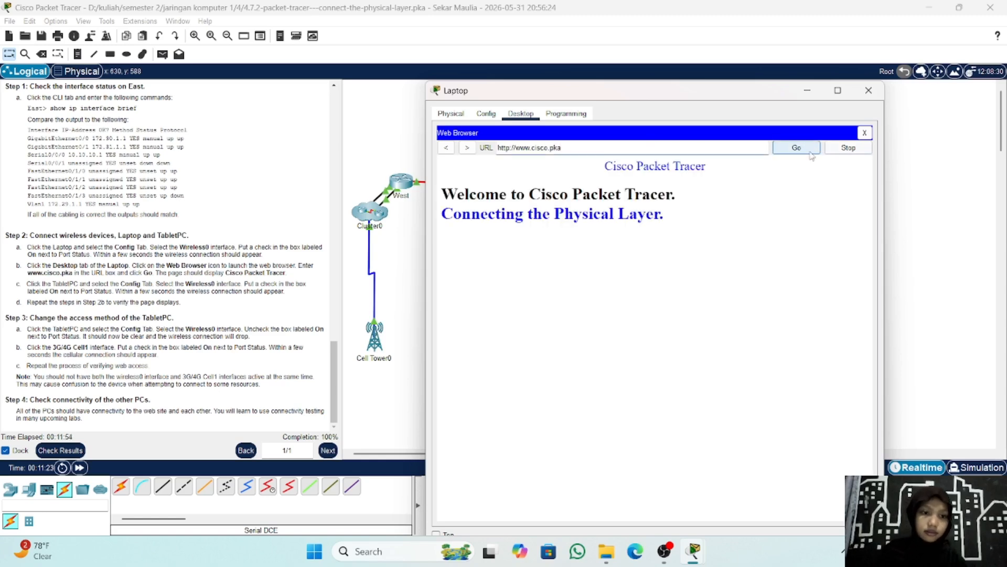
{"action": "left_click", "coordinate": [807, 91]}
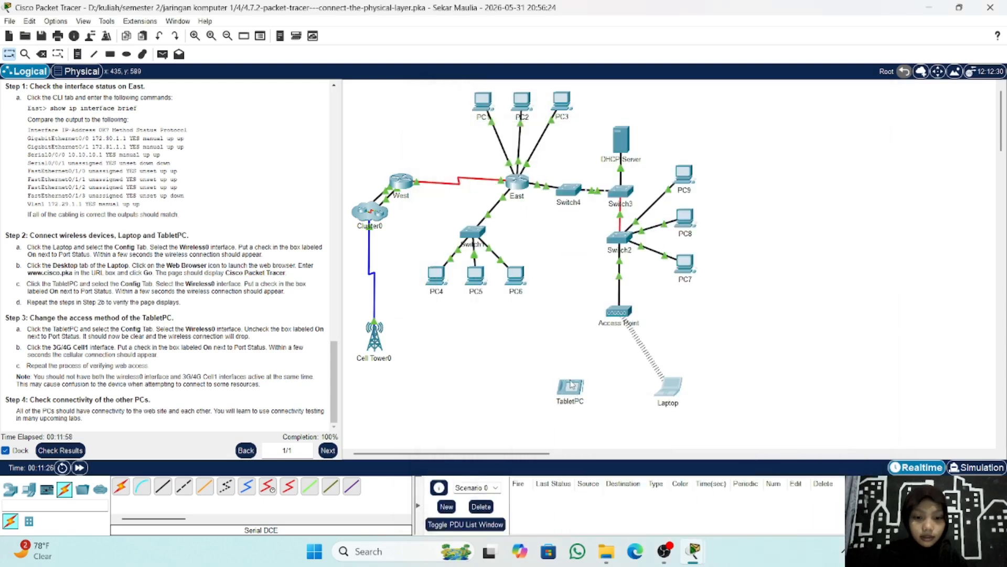
Turn on the port status of the TabletPC's Wireless0 interface and view its wireless link in the topology.
{"action": "left_click", "coordinate": [570, 381]}
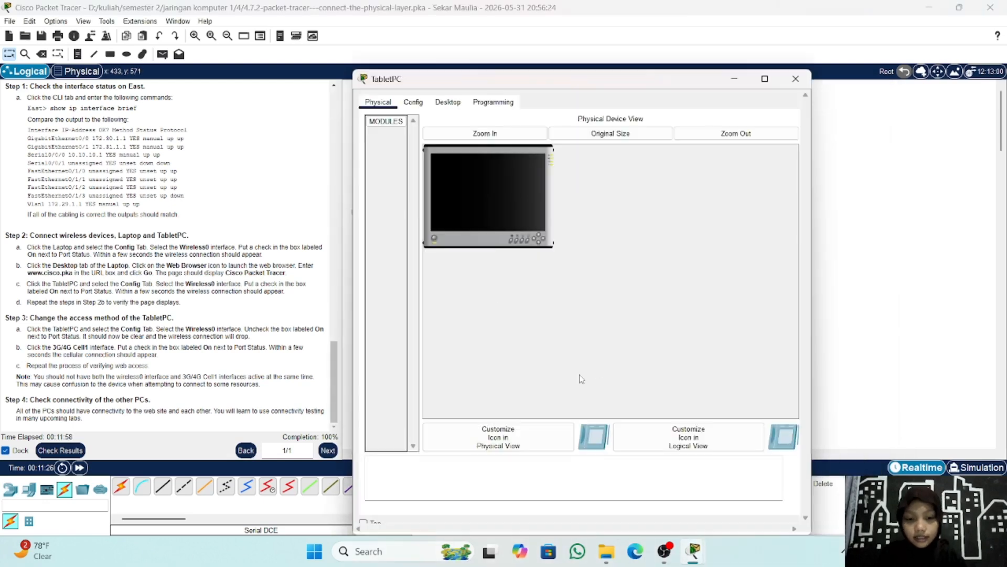
{"action": "left_click", "coordinate": [414, 102]}
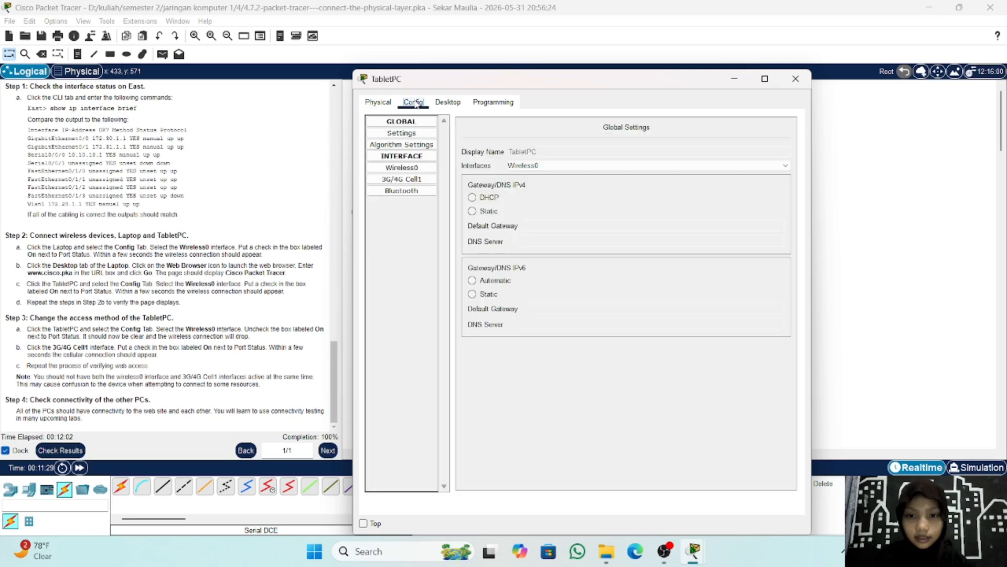
{"action": "left_click", "coordinate": [418, 173]}
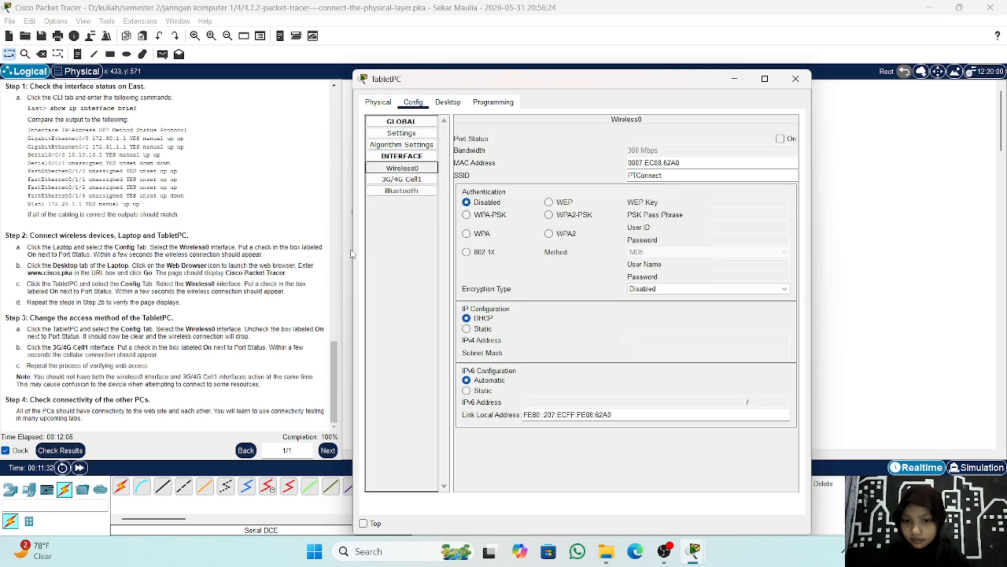
{"action": "left_click", "coordinate": [780, 139]}
{"action": "left_click_drag", "start_coordinate": [654, 78], "coordinate": [746, 247]}
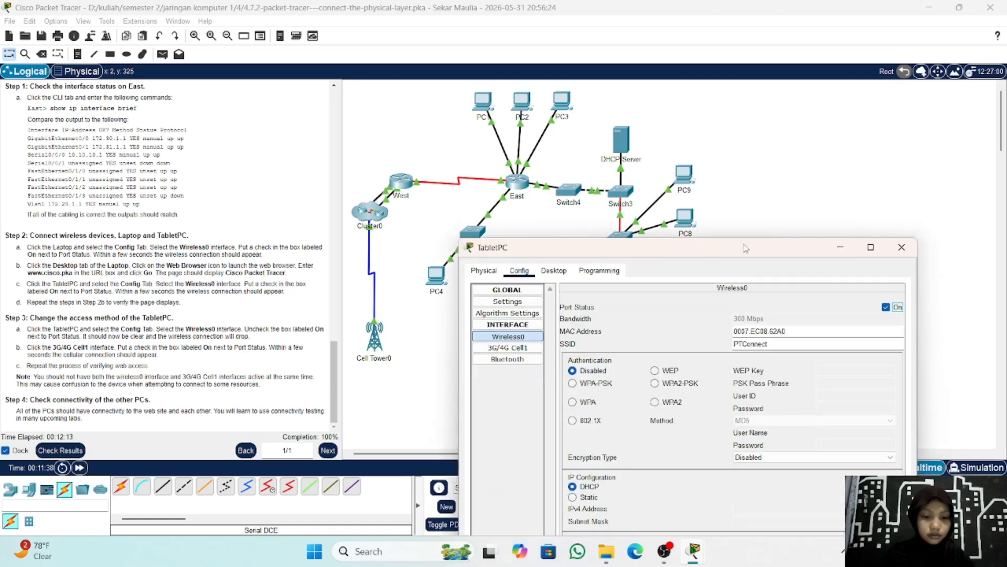
{"action": "left_click", "coordinate": [840, 248]}
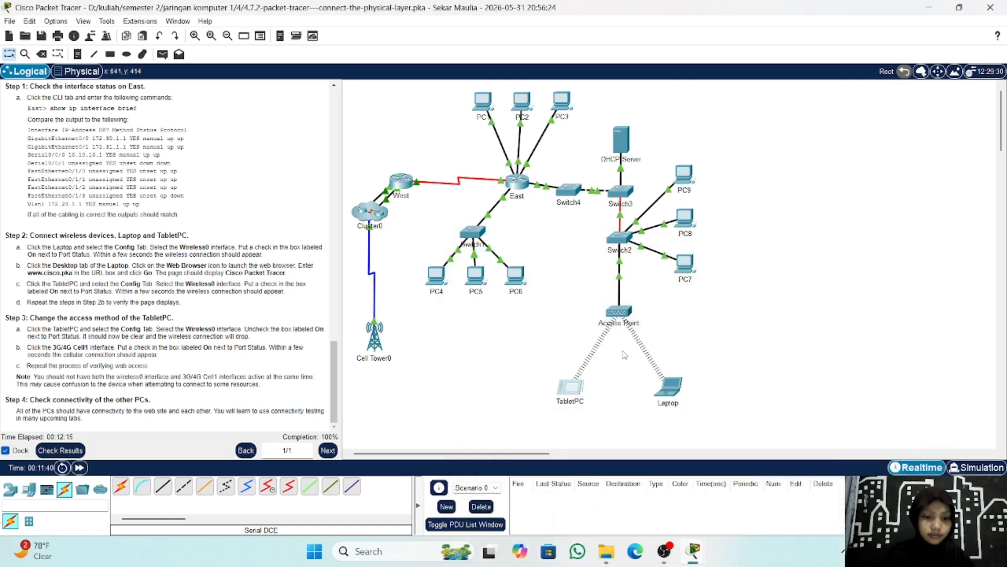
{"action": "left_click", "coordinate": [569, 388]}
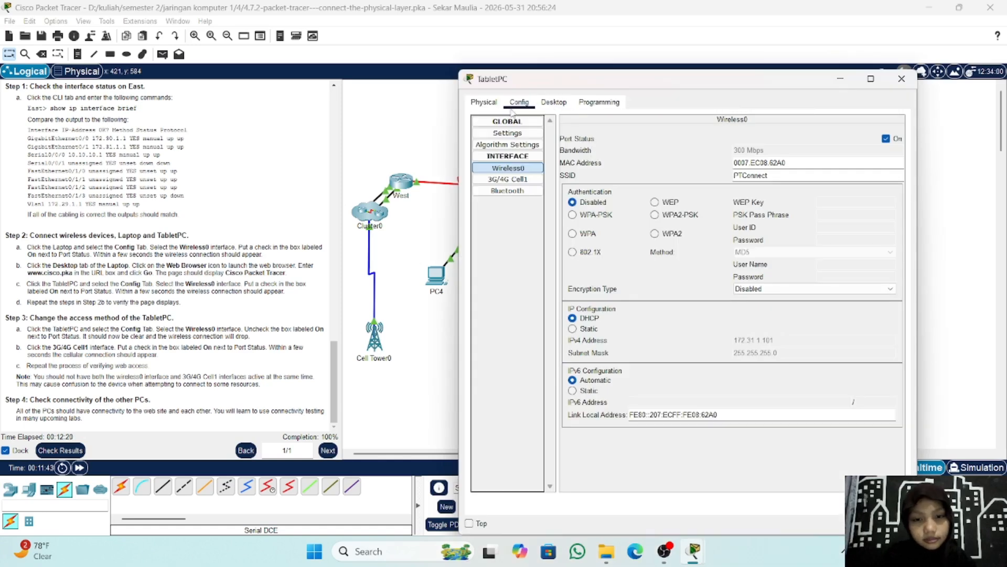
{"action": "left_click", "coordinate": [556, 103]}
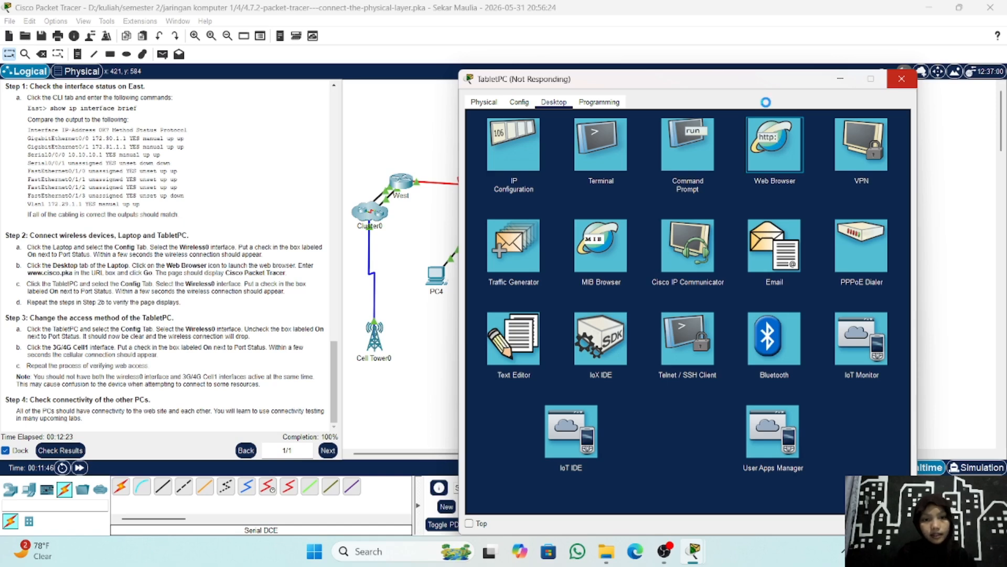
{"action": "left_click", "coordinate": [903, 79]}
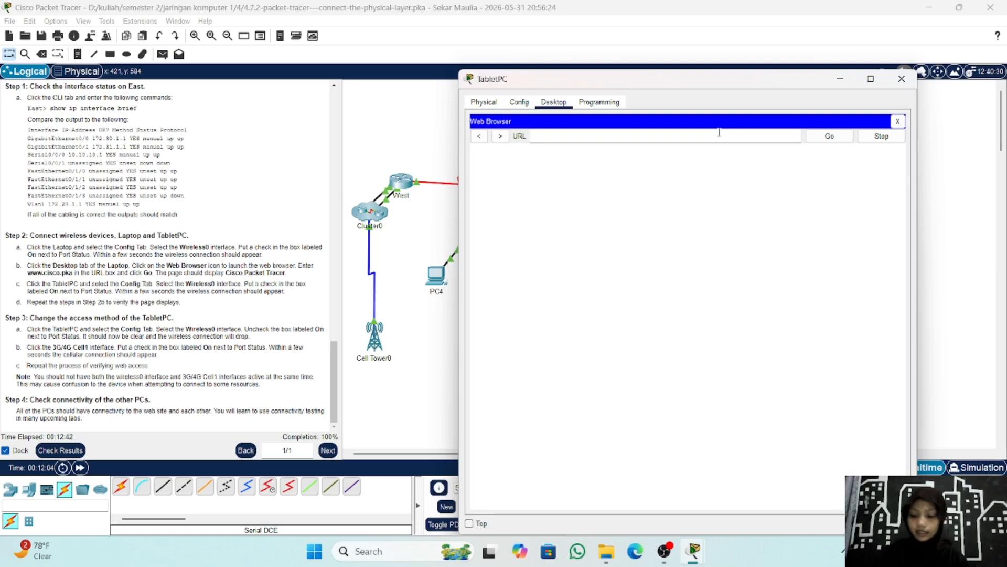
{"action": "type", "text": "www.c"}
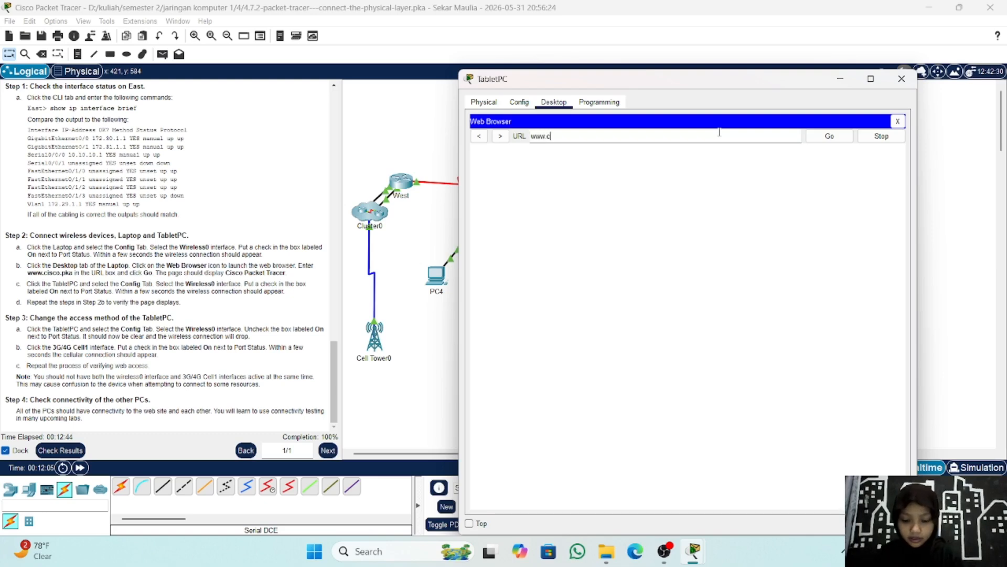
{"action": "type", "text": "isco.pka"}
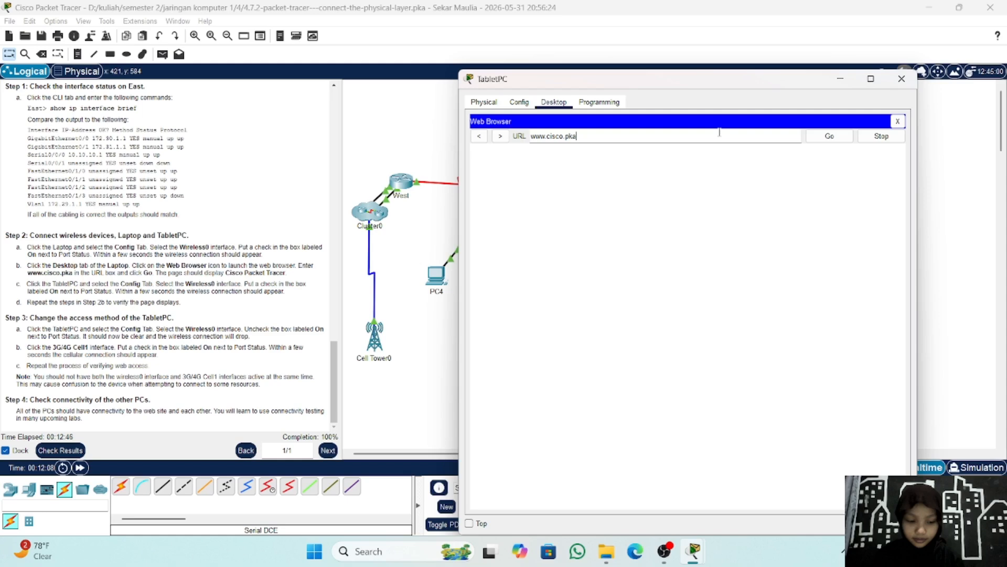
{"action": "key", "text": "Return"}
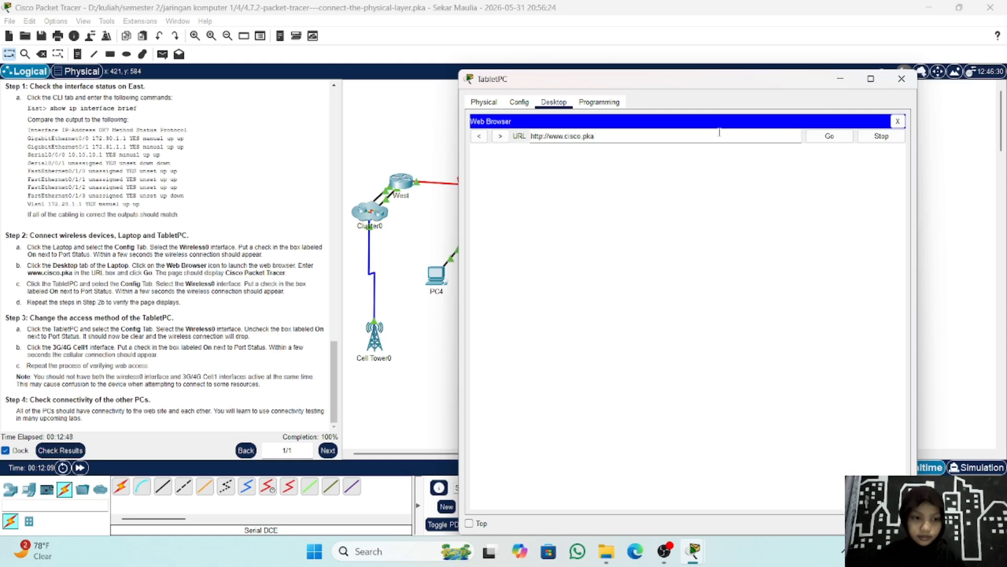
{"action": "left_click", "coordinate": [840, 82]}
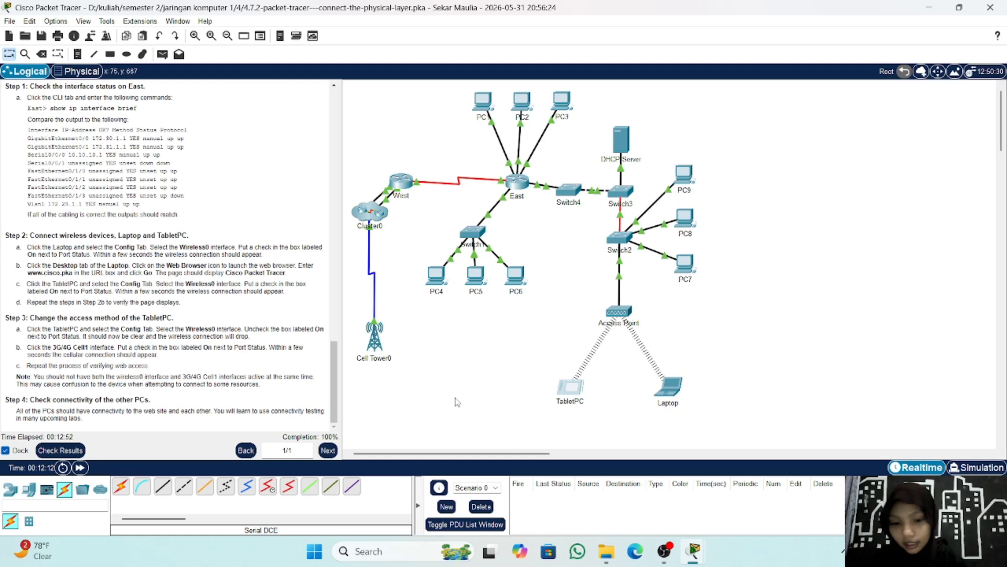
{"action": "left_click", "coordinate": [572, 389]}
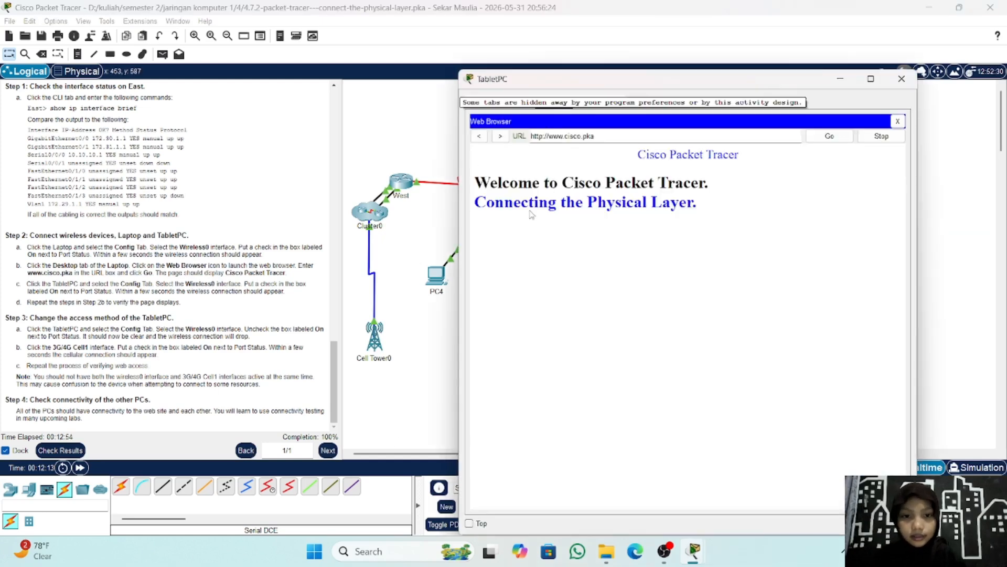
Turn off the port status of the TabletPC's Wireless0 interface.
{"action": "left_click", "coordinate": [519, 102]}
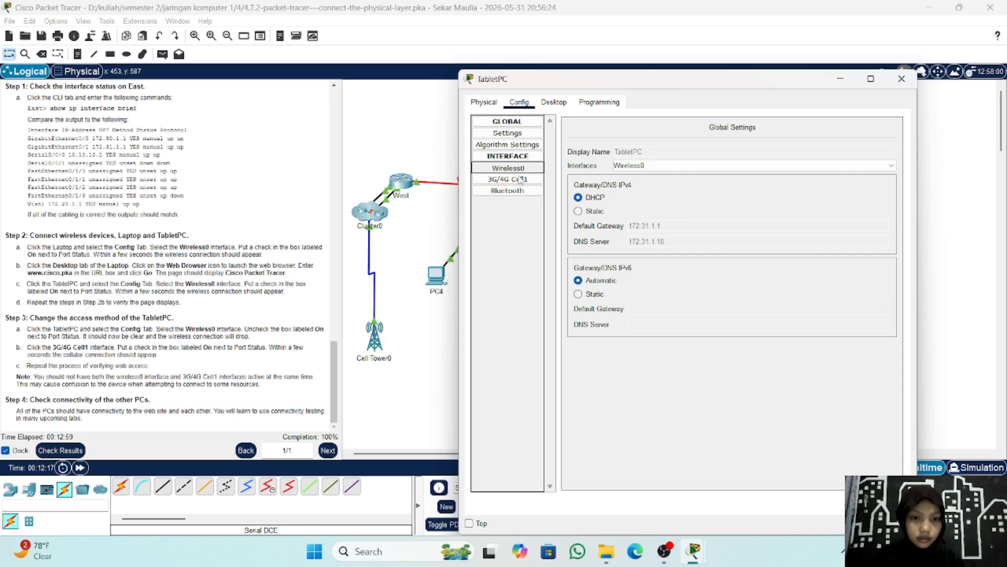
{"action": "left_click", "coordinate": [520, 171]}
{"action": "left_click", "coordinate": [519, 176]}
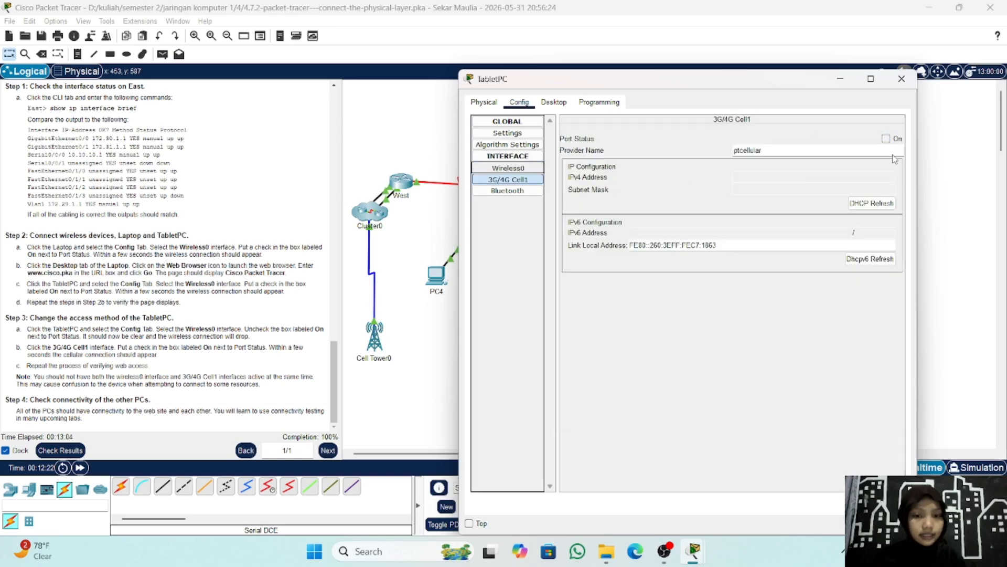
{"action": "left_click", "coordinate": [507, 168]}
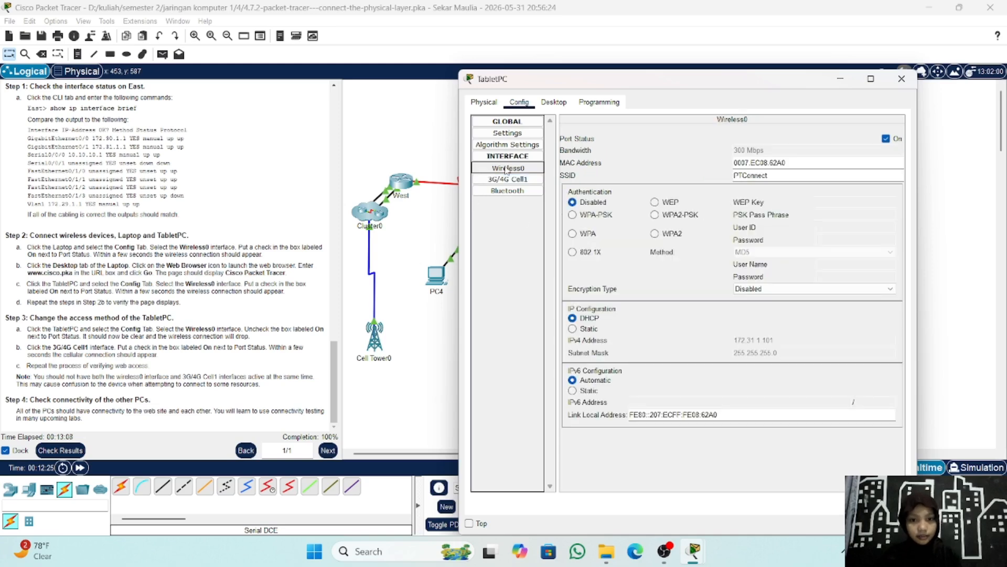
{"action": "left_click", "coordinate": [886, 139]}
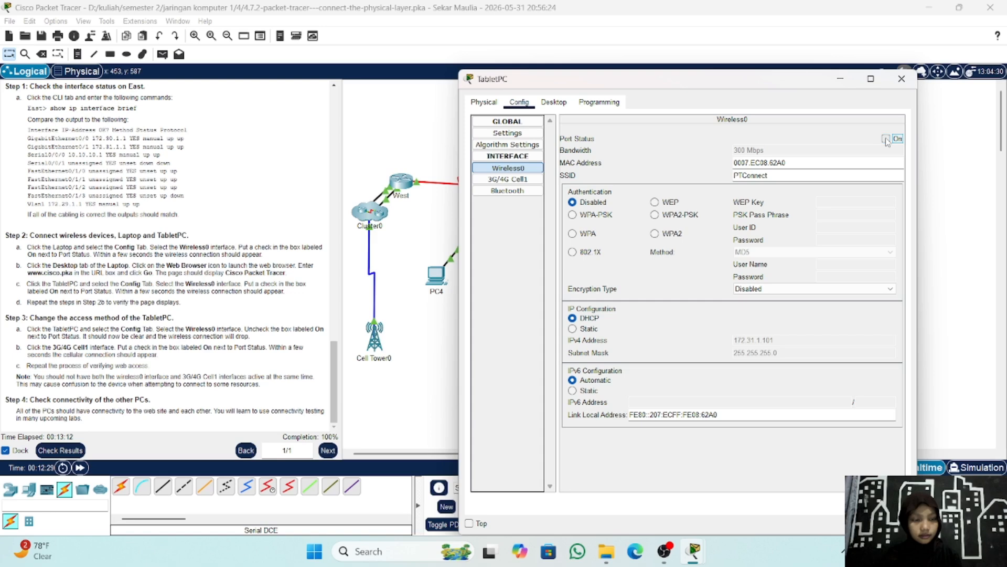
Turn on the port status of the TabletPC's 3G/4G Cell1 interface and uncover the topology to view the cellular link.
{"action": "left_click", "coordinate": [511, 181]}
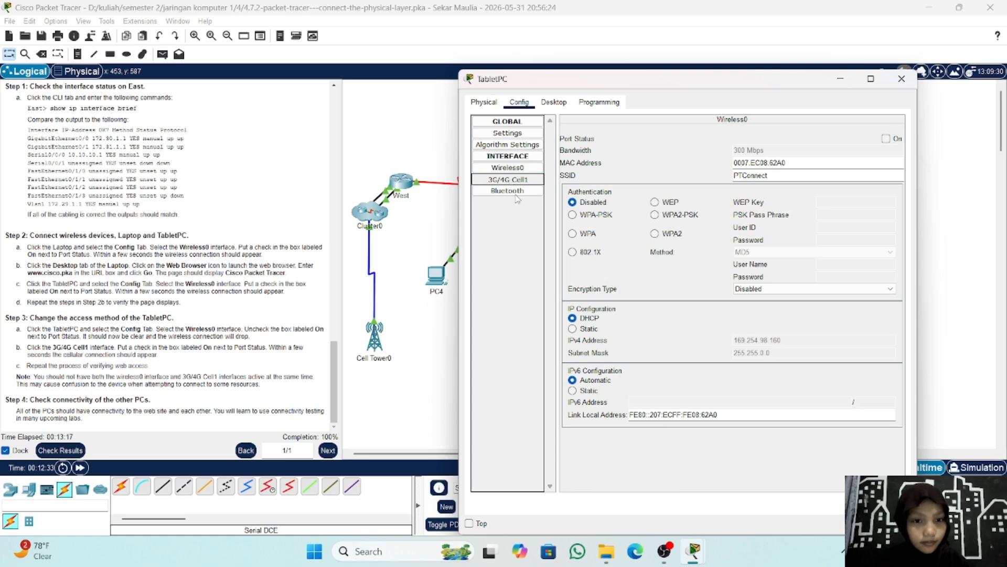
{"action": "left_click", "coordinate": [510, 168]}
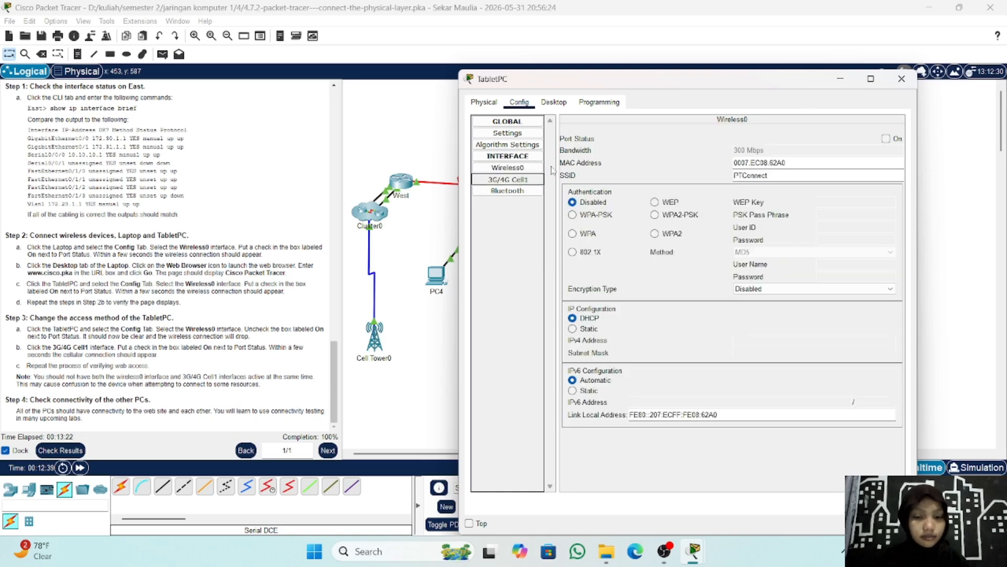
{"action": "left_click", "coordinate": [526, 178]}
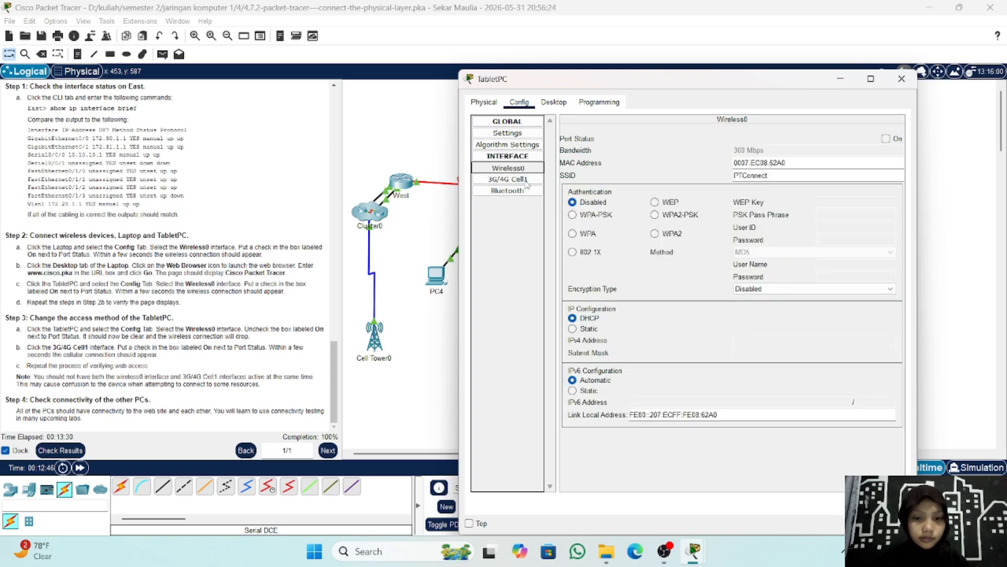
{"action": "left_click", "coordinate": [526, 181]}
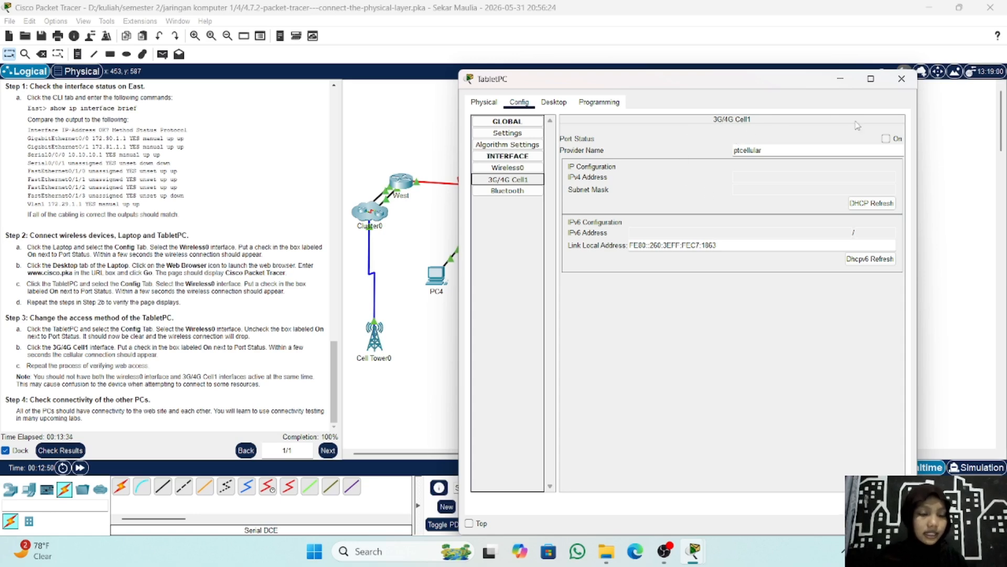
{"action": "left_click", "coordinate": [887, 140]}
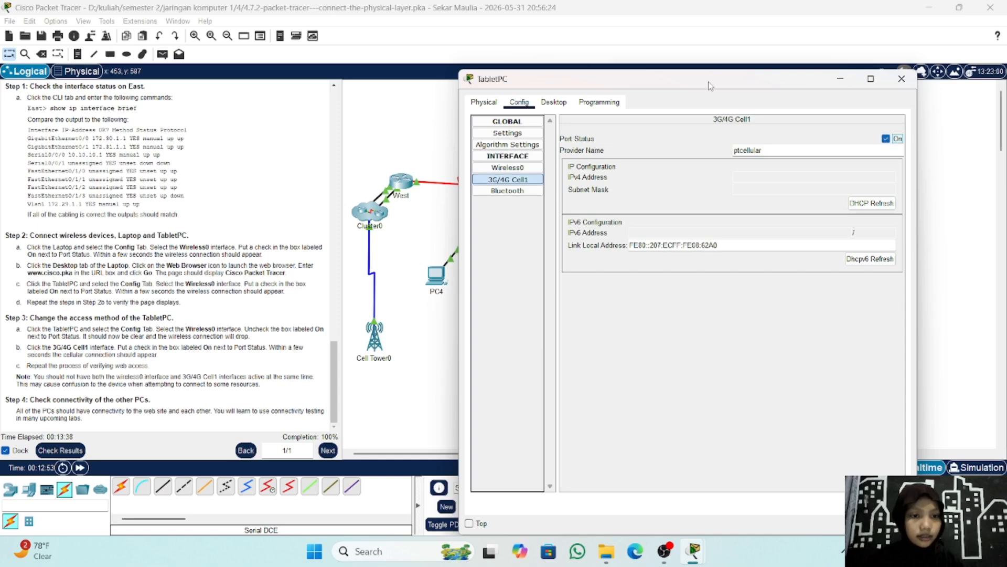
{"action": "left_click_drag", "start_coordinate": [711, 95], "coordinate": [839, 232]}
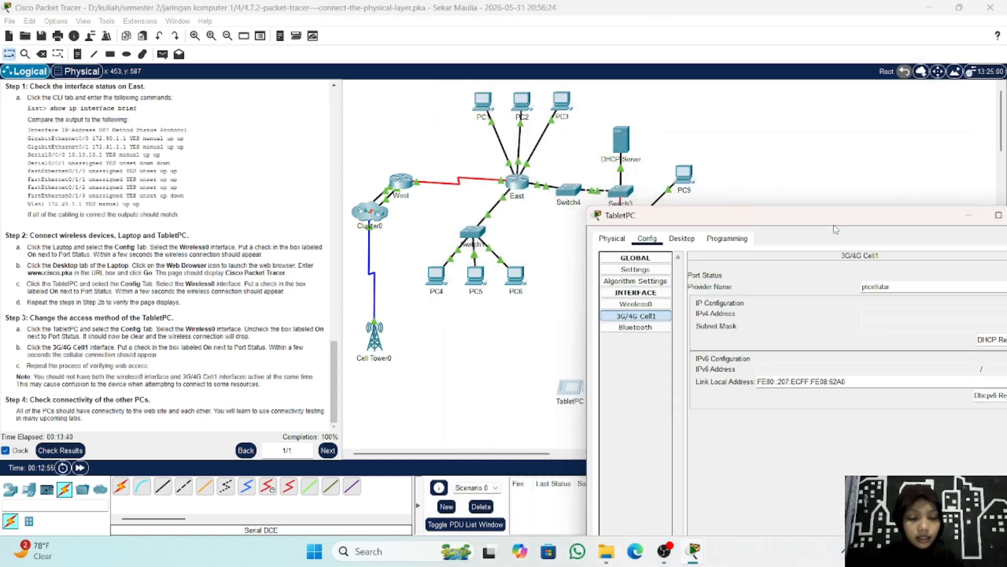
{"action": "left_click", "coordinate": [694, 240]}
{"action": "left_click", "coordinate": [822, 281]}
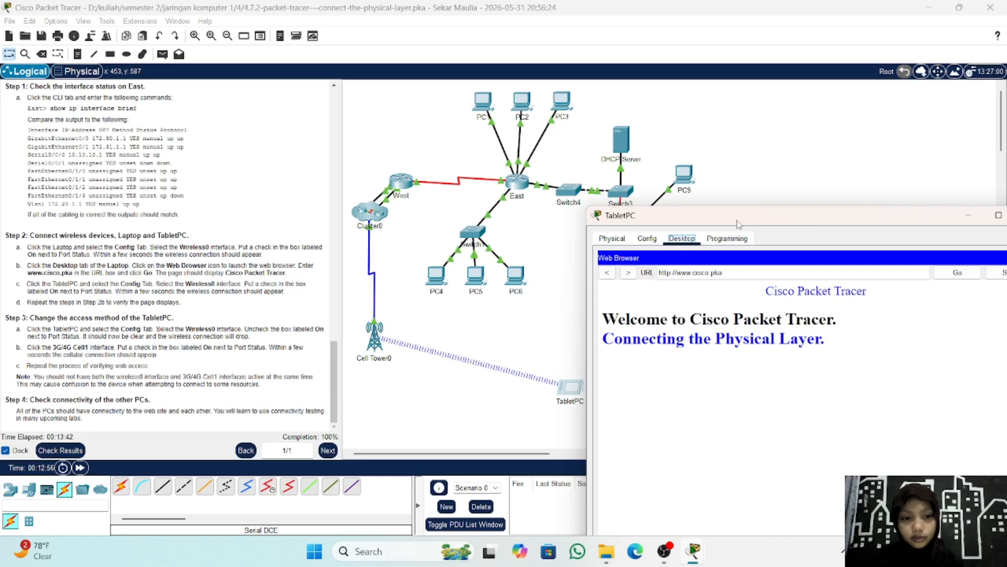
{"action": "left_click_drag", "start_coordinate": [731, 217], "coordinate": [654, 127]}
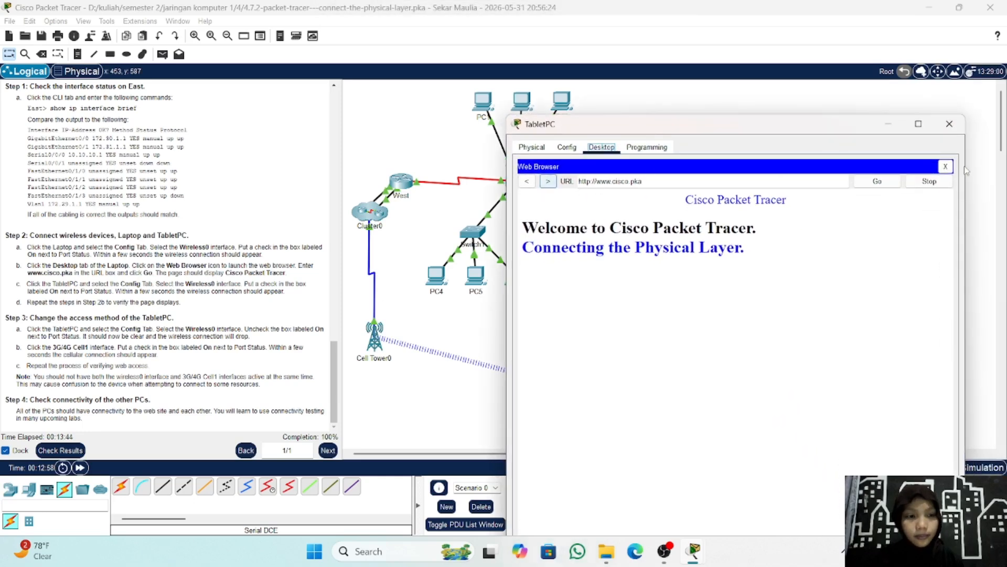
{"action": "left_click", "coordinate": [920, 183]}
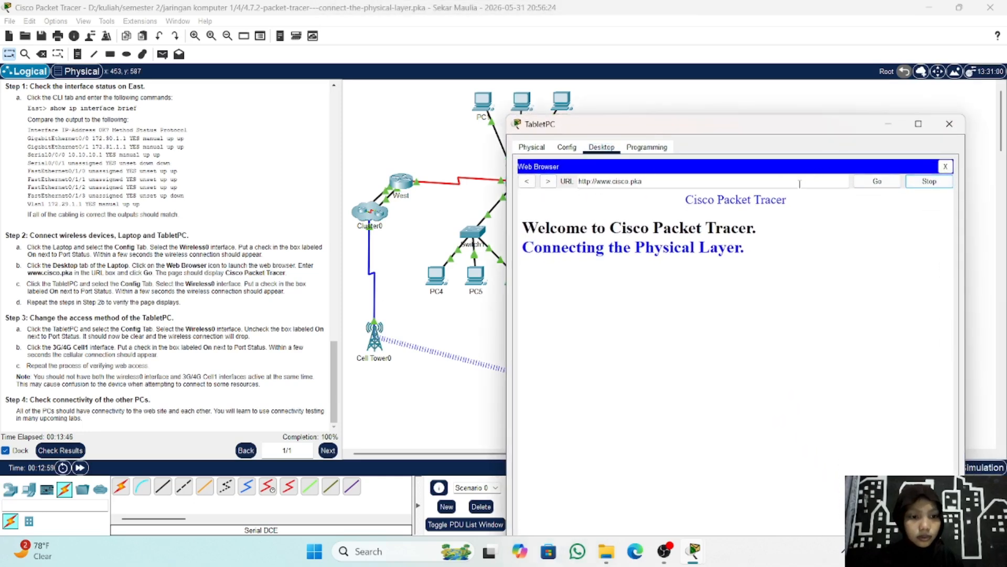
{"action": "left_click", "coordinate": [945, 167]}
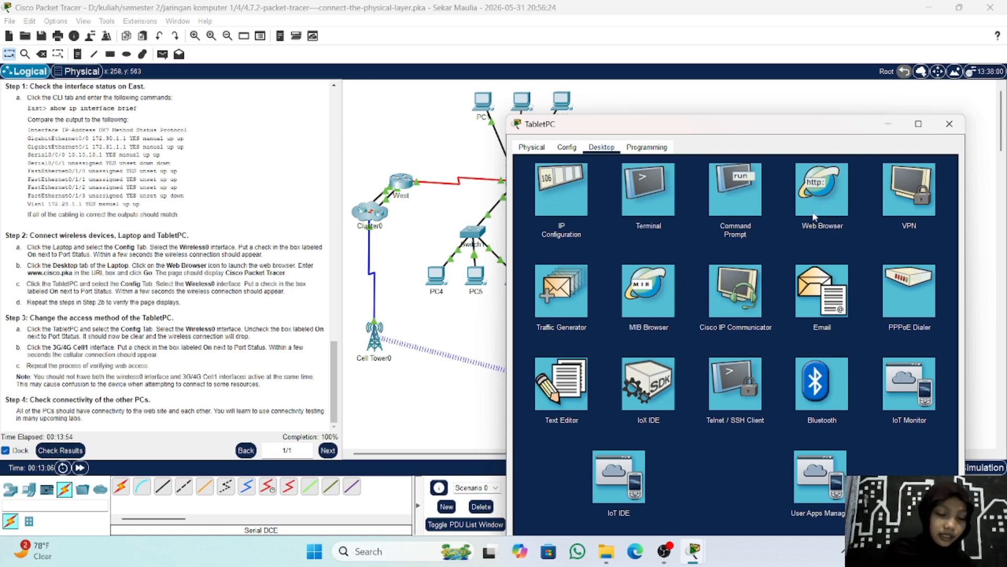
{"action": "left_click", "coordinate": [814, 210]}
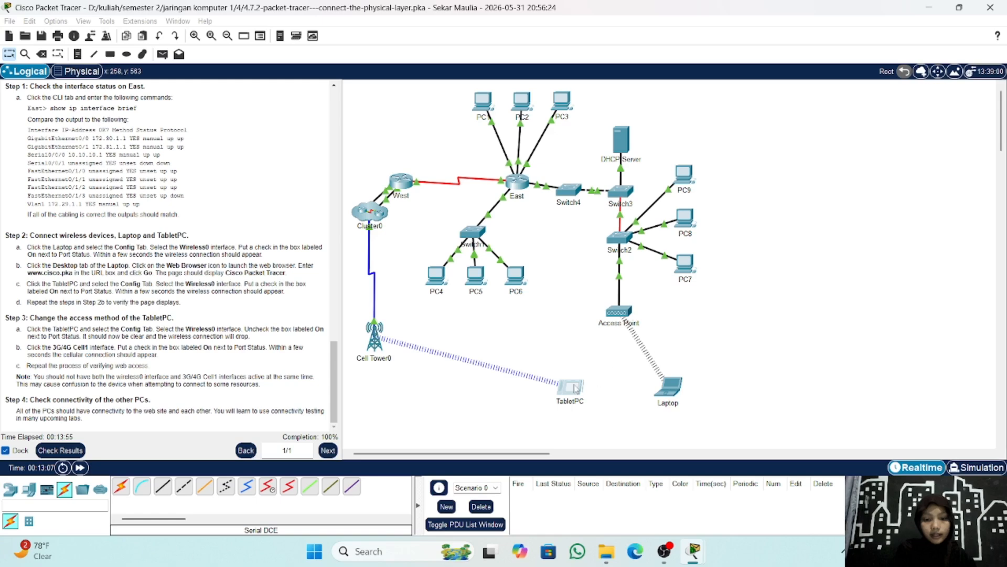
{"action": "left_click", "coordinate": [576, 388]}
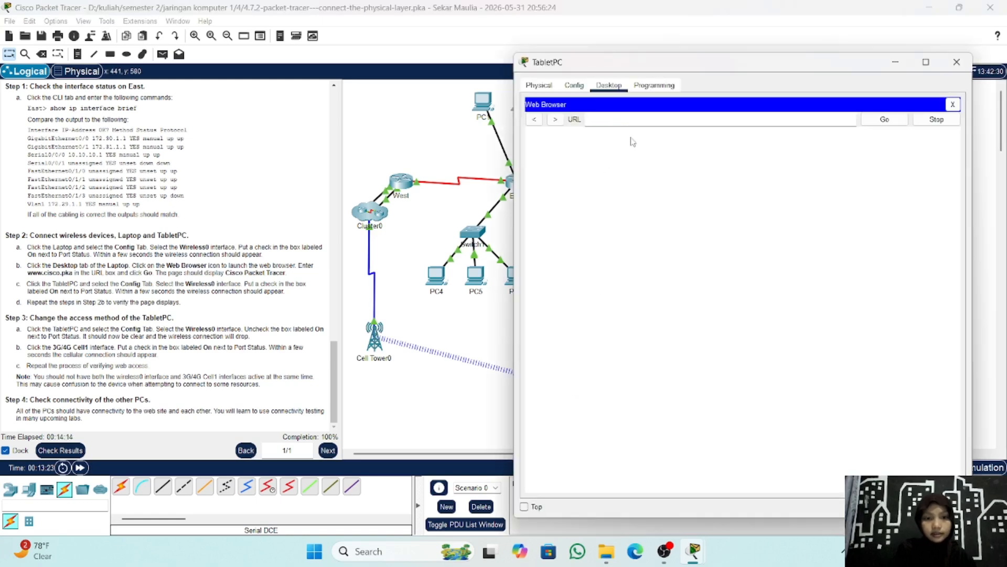
{"action": "type", "text": "ww"}
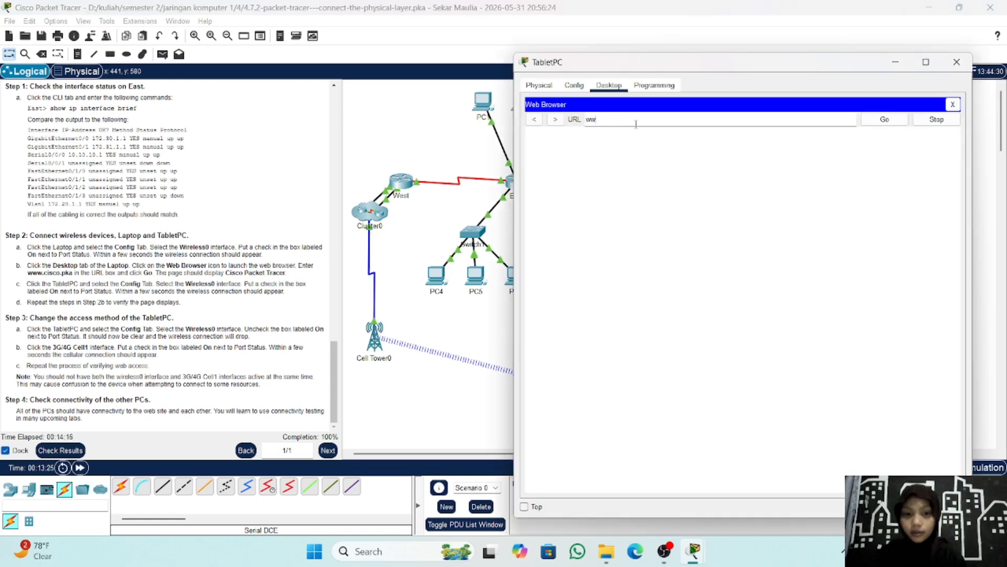
{"action": "type", "text": "w.cis"}
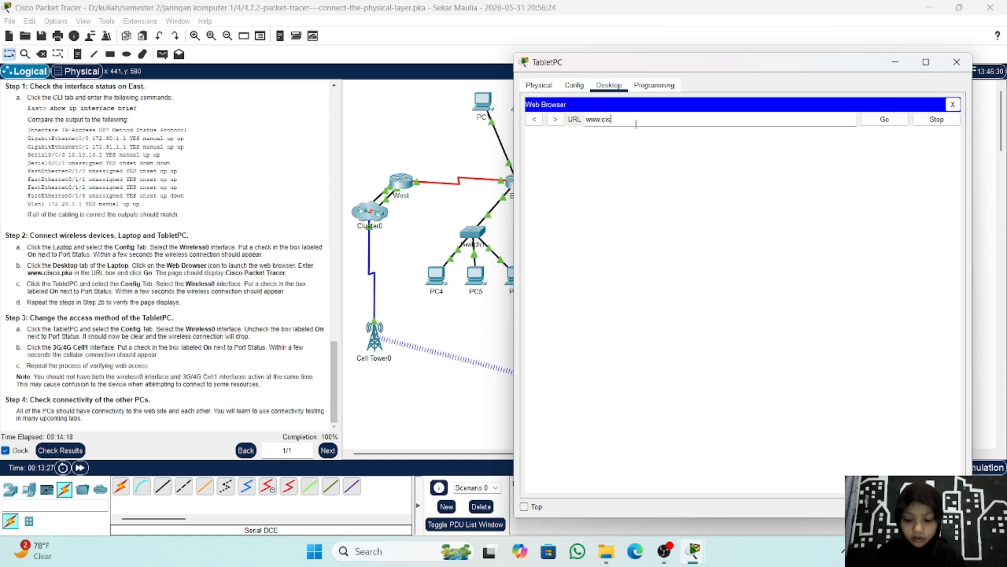
{"action": "type", "text": "co.pka"}
{"action": "key", "text": "Return"}
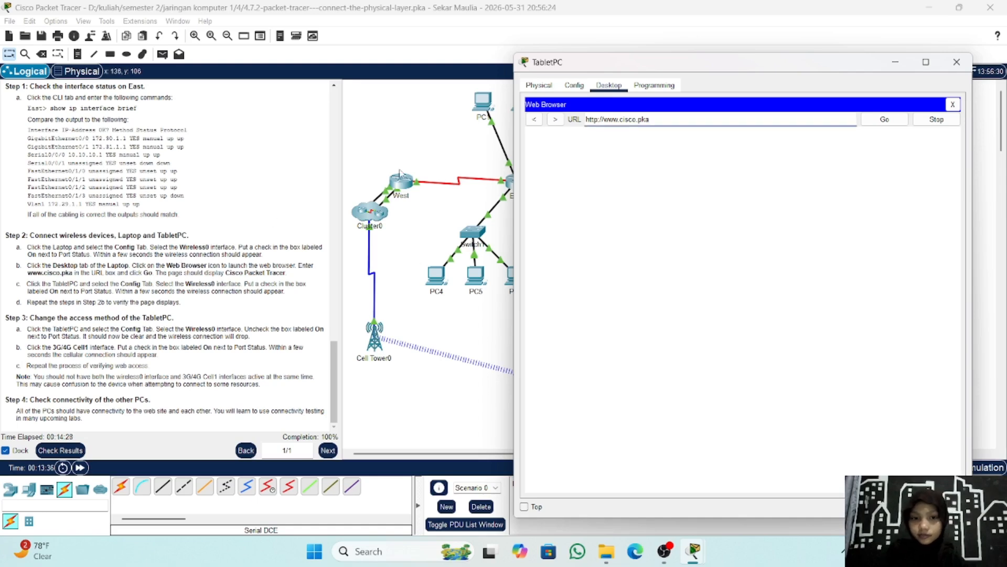
{"action": "left_click", "coordinate": [898, 61]}
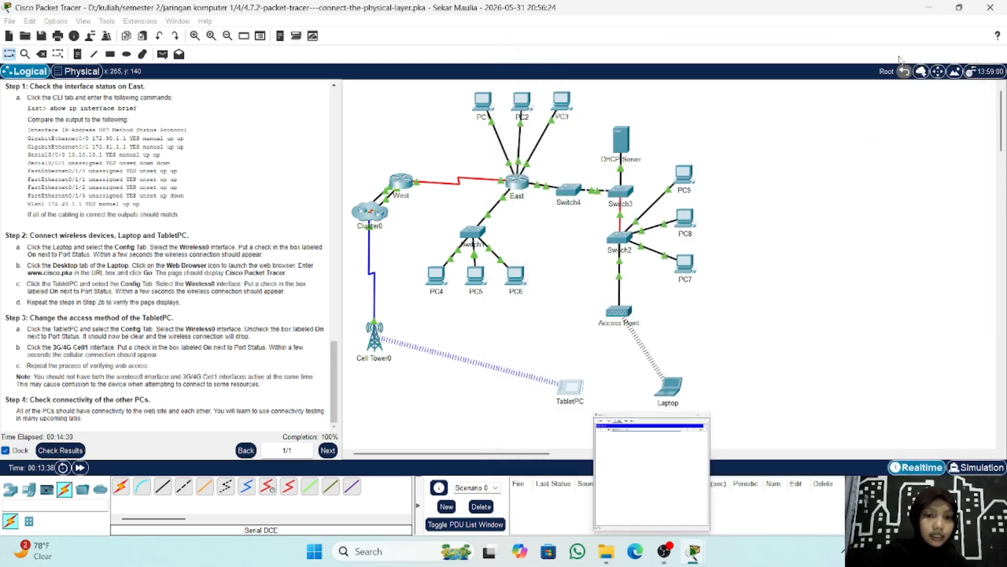
Launch the web browser on PC1, waiting for the program to respond.
{"action": "left_click", "coordinate": [484, 102]}
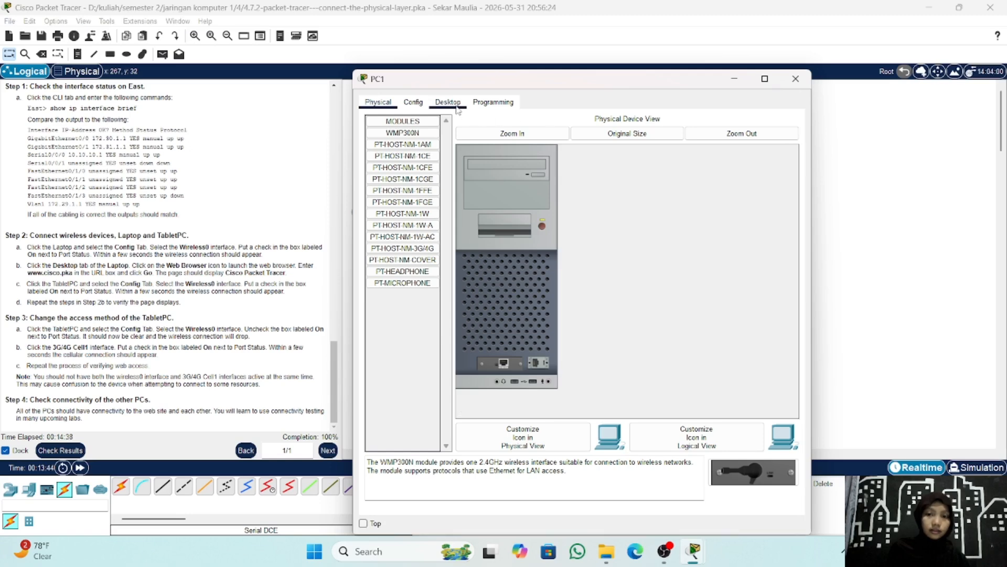
{"action": "left_click", "coordinate": [456, 104]}
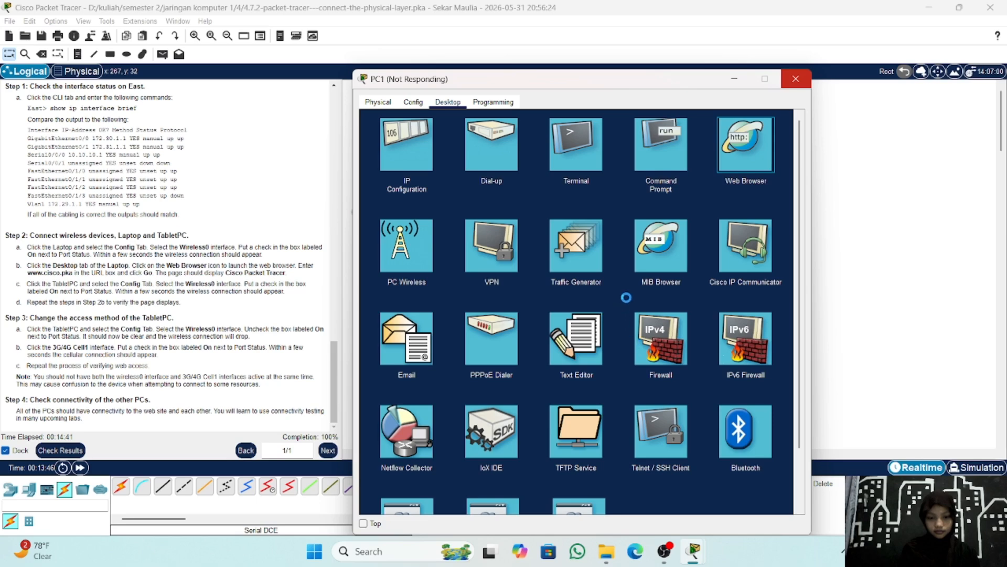
{"action": "left_click", "coordinate": [795, 78]}
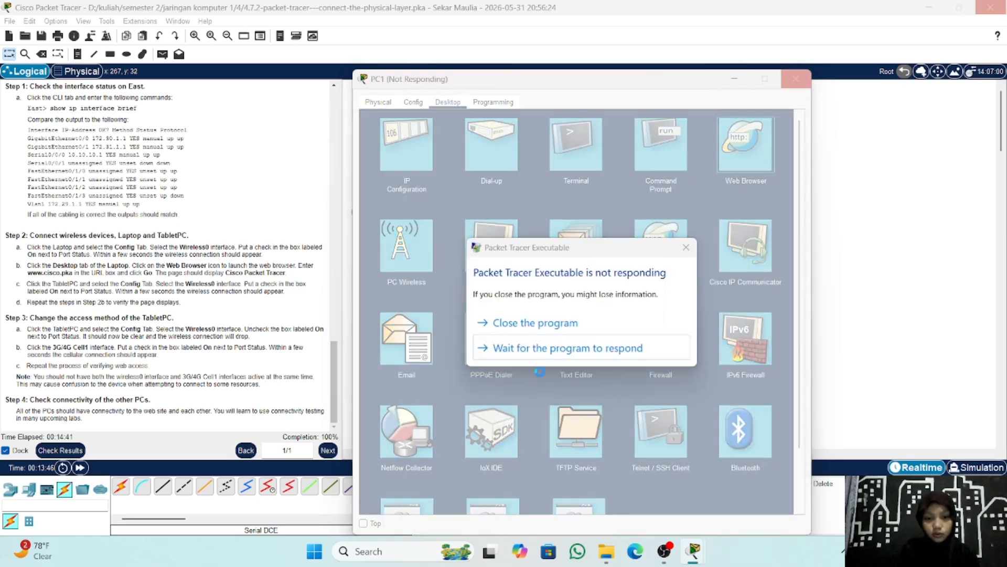
{"action": "left_click", "coordinate": [546, 356]}
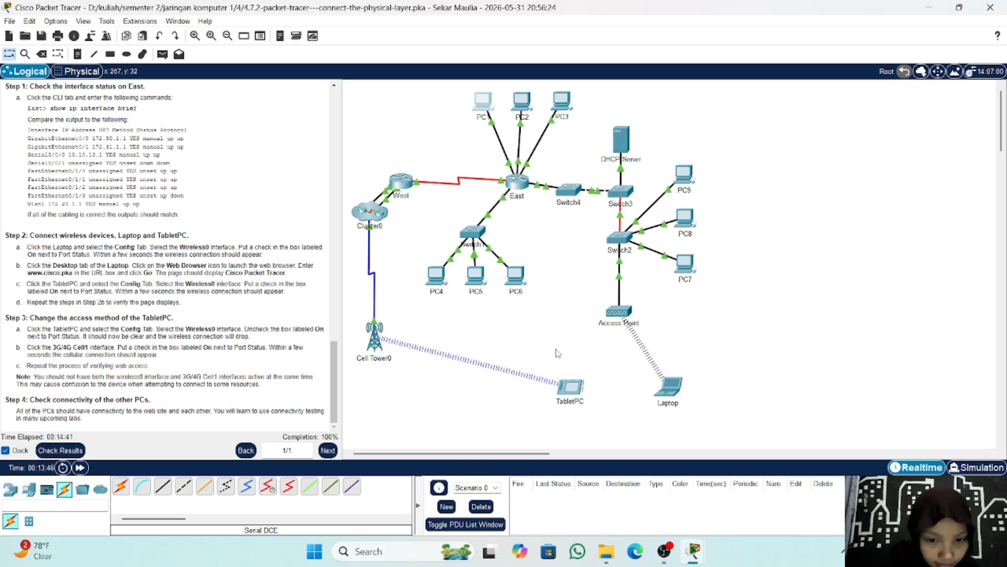
{"action": "left_click", "coordinate": [556, 378]}
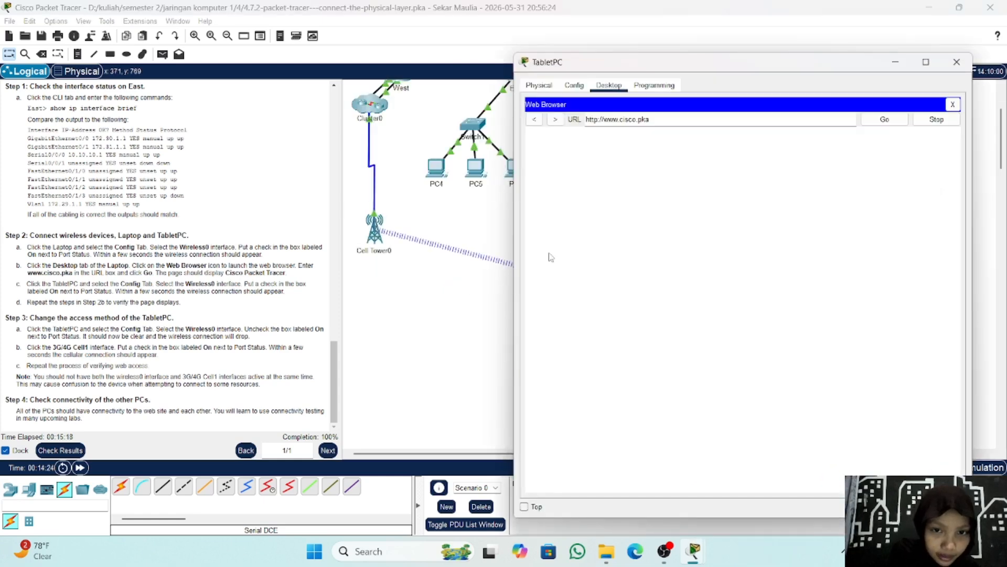
{"action": "scroll", "coordinate": [551, 257], "scroll_direction": "up", "scroll_amount": 1}
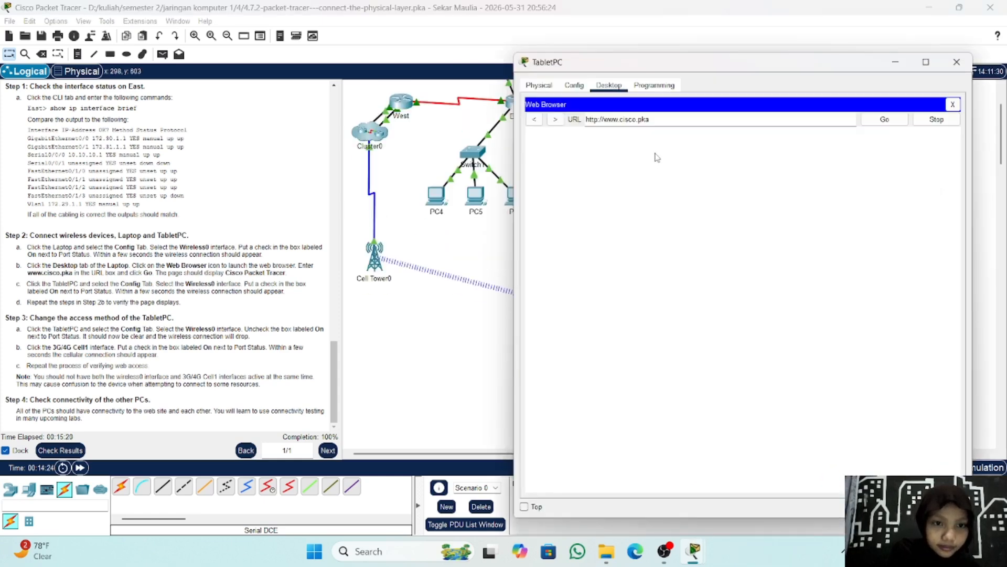
{"action": "left_click", "coordinate": [891, 121]}
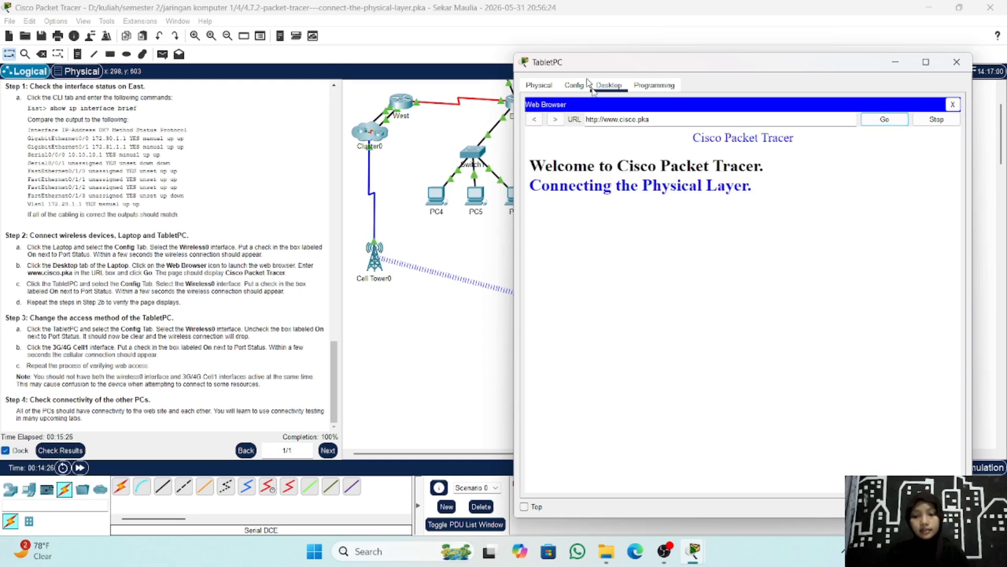
Move the TabletPC window aside and bring the main topology window forward to view the wireless and cellular links.
{"action": "left_click_drag", "start_coordinate": [584, 72], "coordinate": [732, 179]}
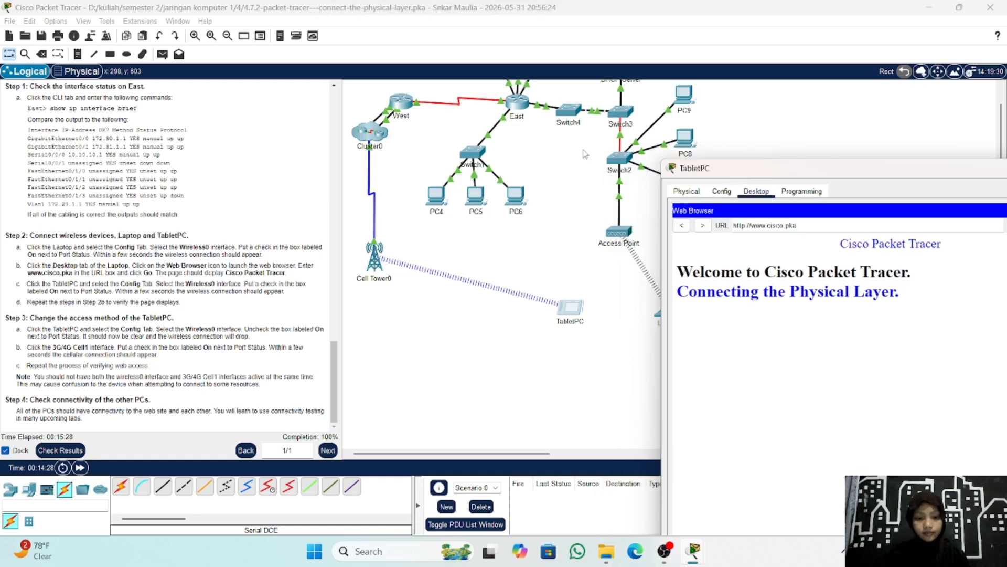
{"action": "left_click", "coordinate": [664, 547]}
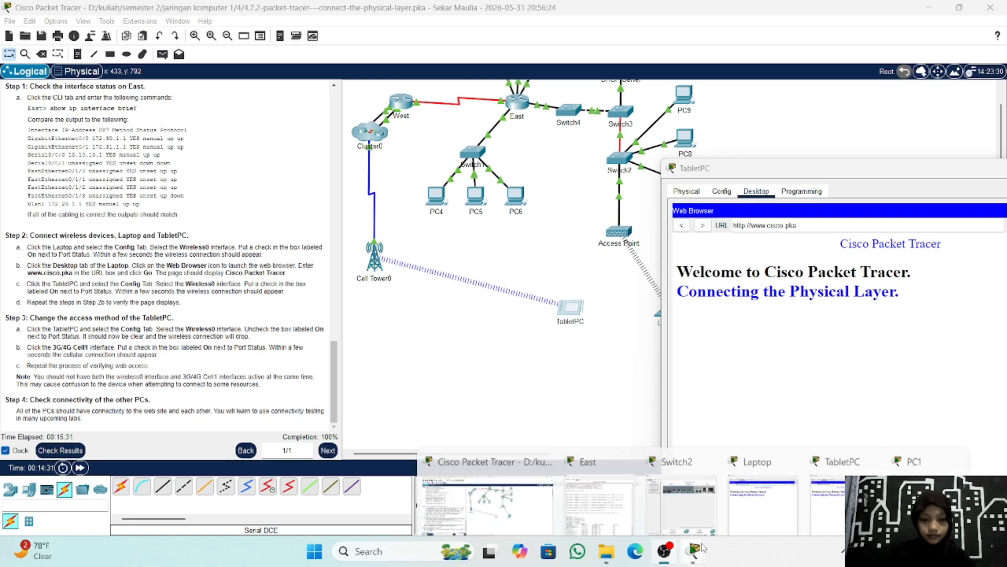
{"action": "mouse_move", "coordinate": [703, 544]}
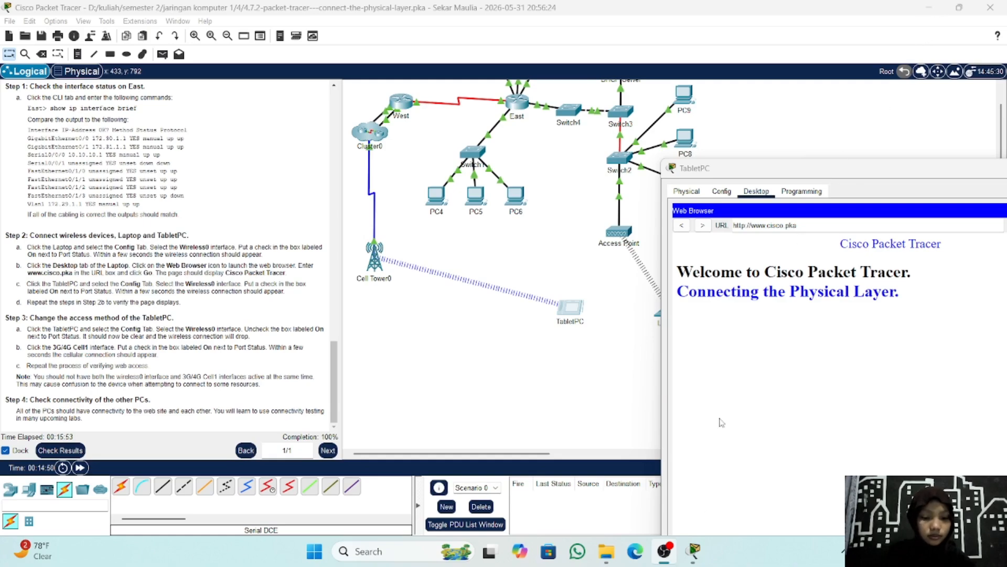
{"action": "mouse_move", "coordinate": [554, 476]}
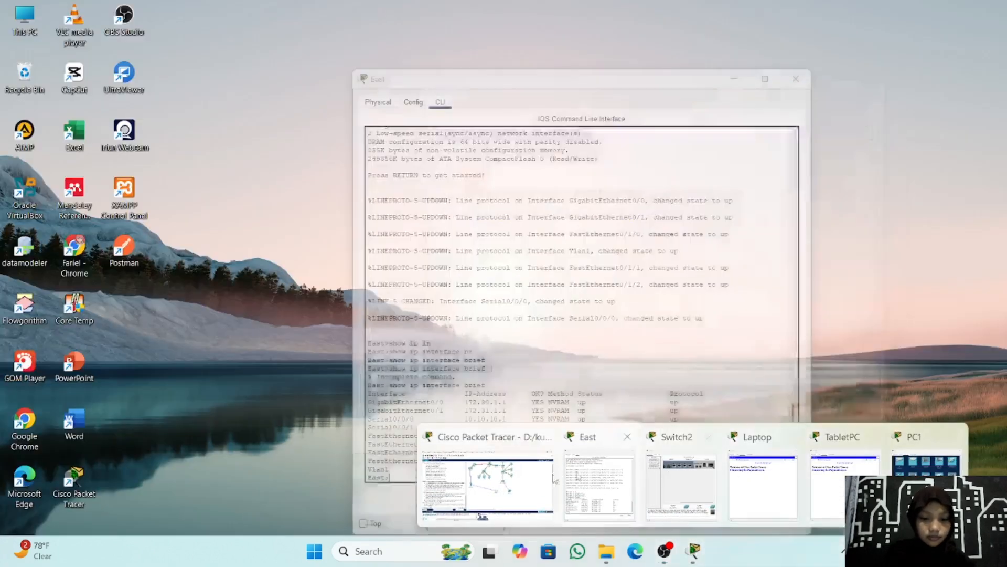
{"action": "left_click", "coordinate": [494, 478]}
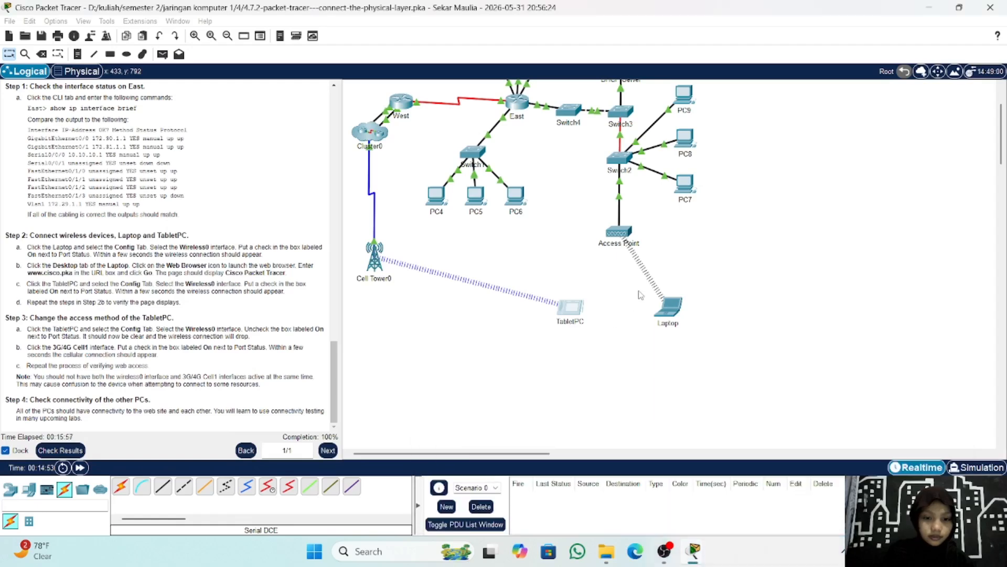
{"action": "scroll", "coordinate": [607, 288], "scroll_direction": "up", "scroll_amount": 1}
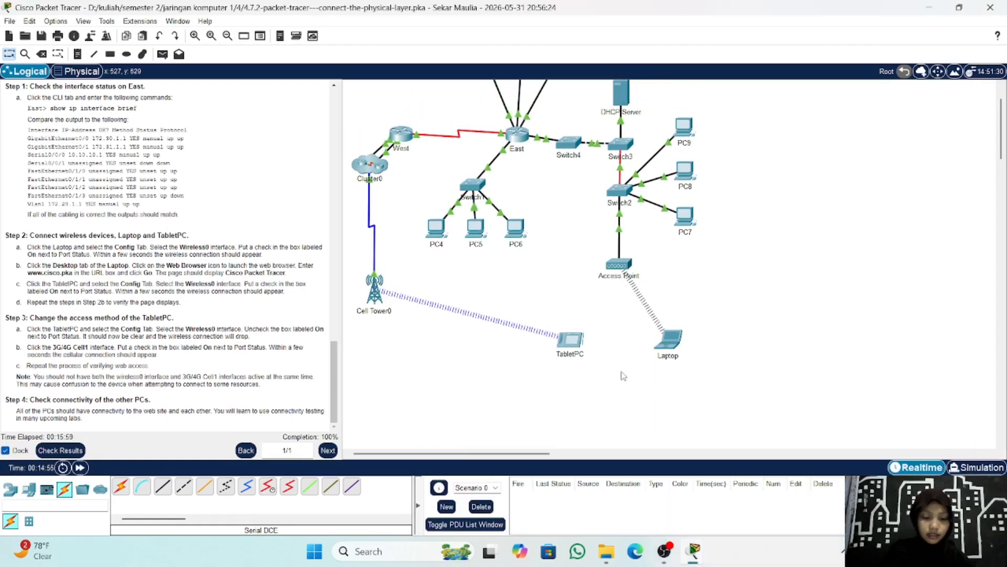
{"action": "left_click", "coordinate": [577, 348]}
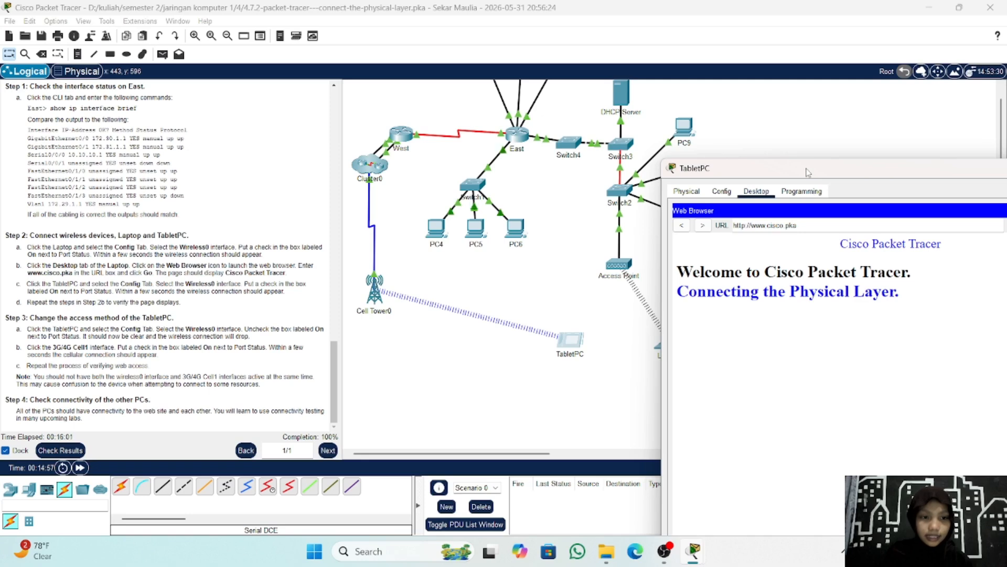
{"action": "left_click_drag", "start_coordinate": [808, 171], "coordinate": [535, 73]}
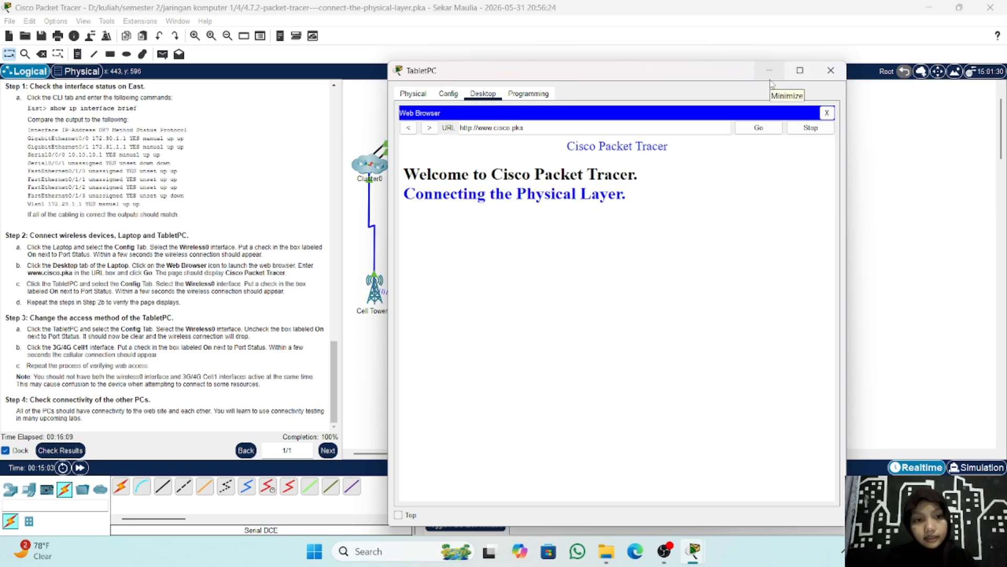
{"action": "left_click", "coordinate": [769, 72]}
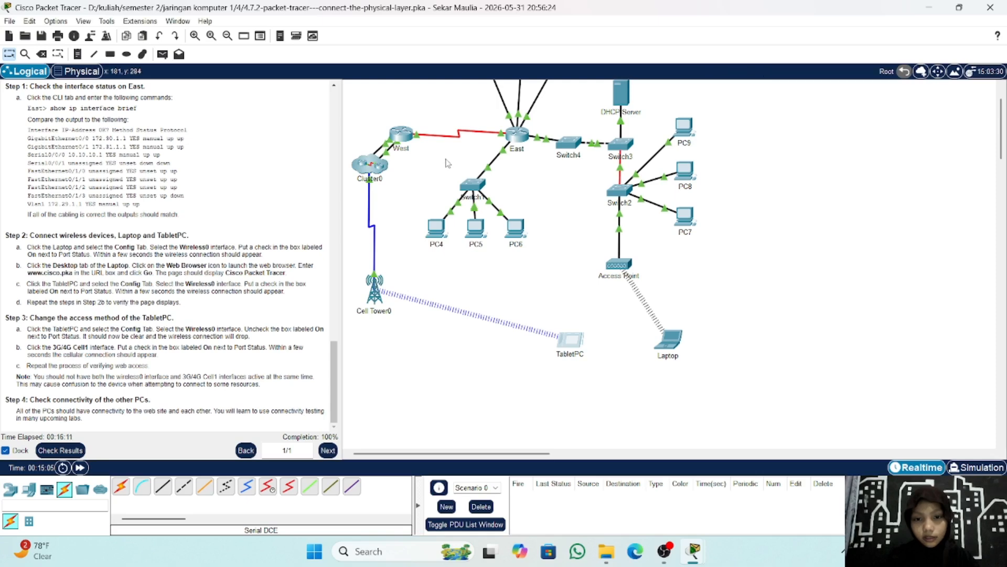
{"action": "scroll", "coordinate": [445, 164], "scroll_direction": "up", "scroll_amount": 2}
{"action": "left_click", "coordinate": [488, 109]}
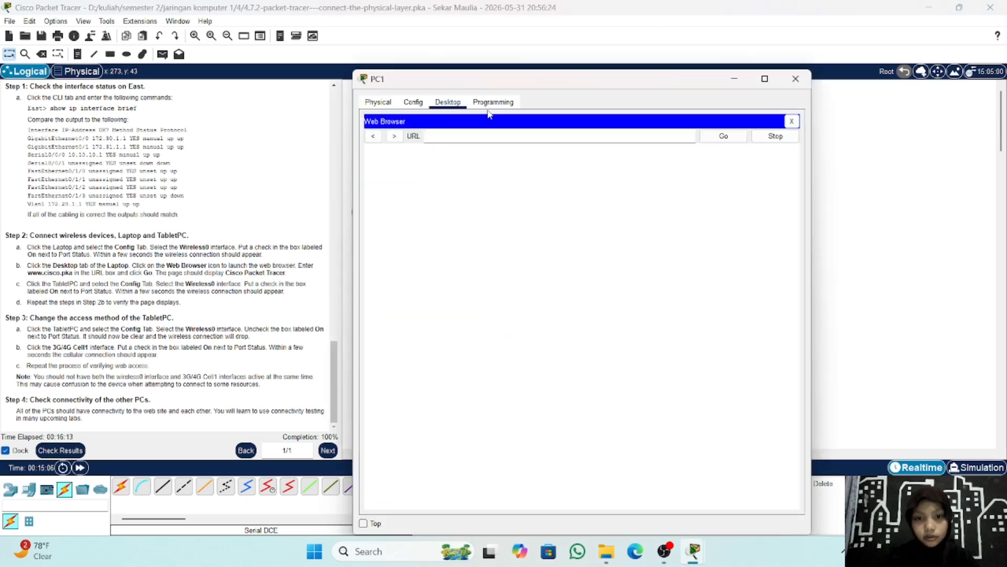
{"action": "type", "text": "w"}
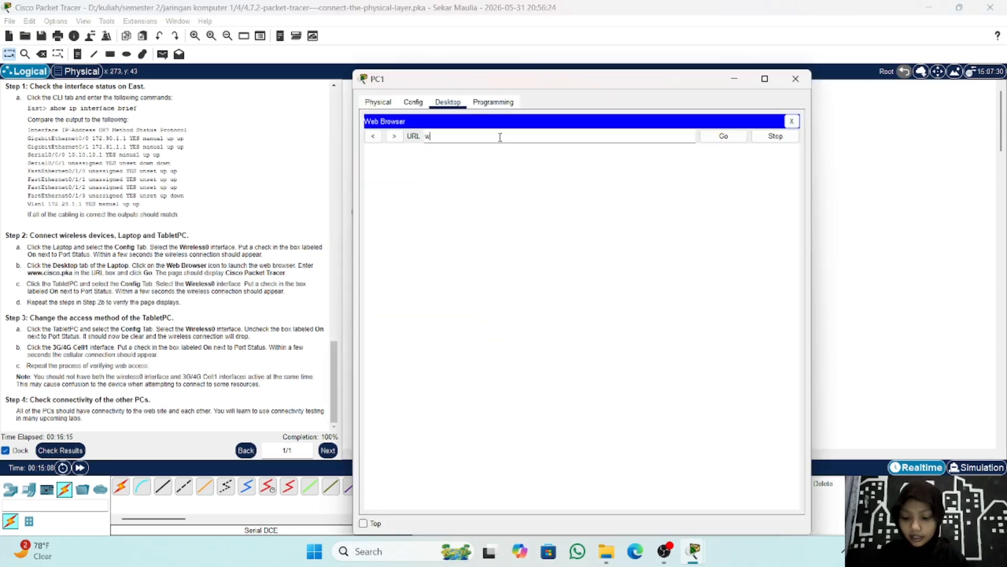
{"action": "type", "text": "ww.ci"}
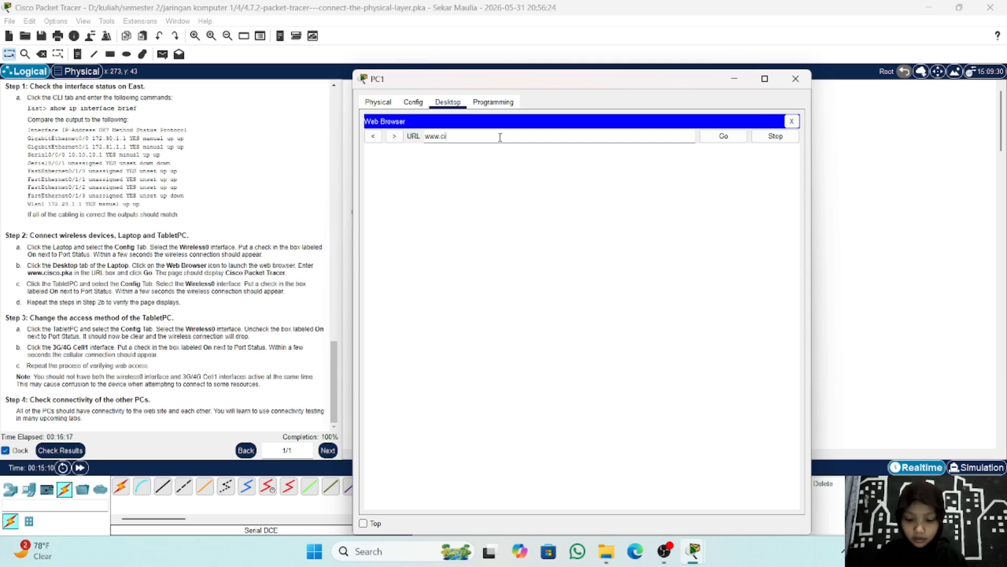
{"action": "type", "text": "sco.pka"}
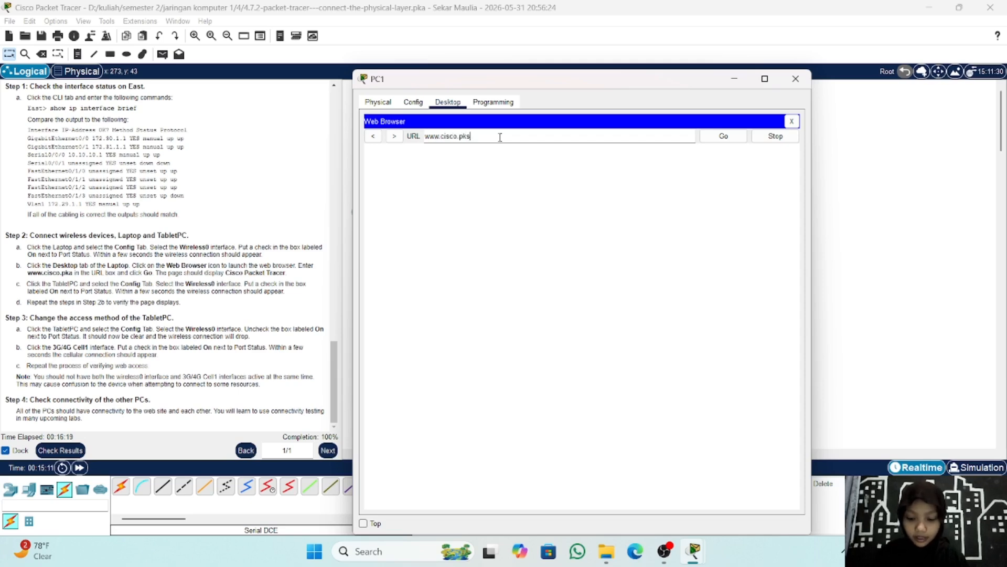
{"action": "key", "text": "Return"}
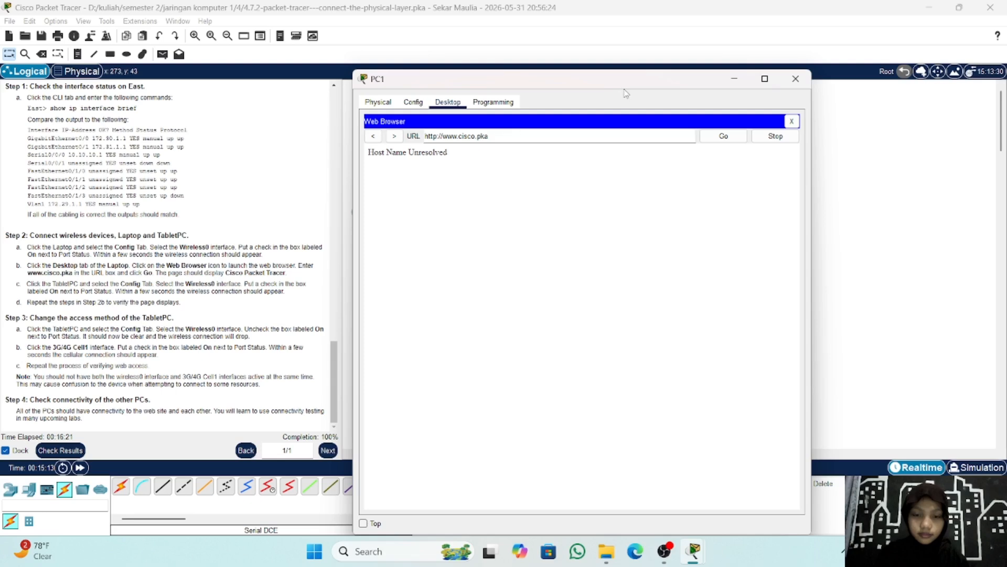
Set PC1's IPv4 configuration on FastEthernet0 to DHCP and close the IP configuration.
{"action": "left_click", "coordinate": [408, 105]}
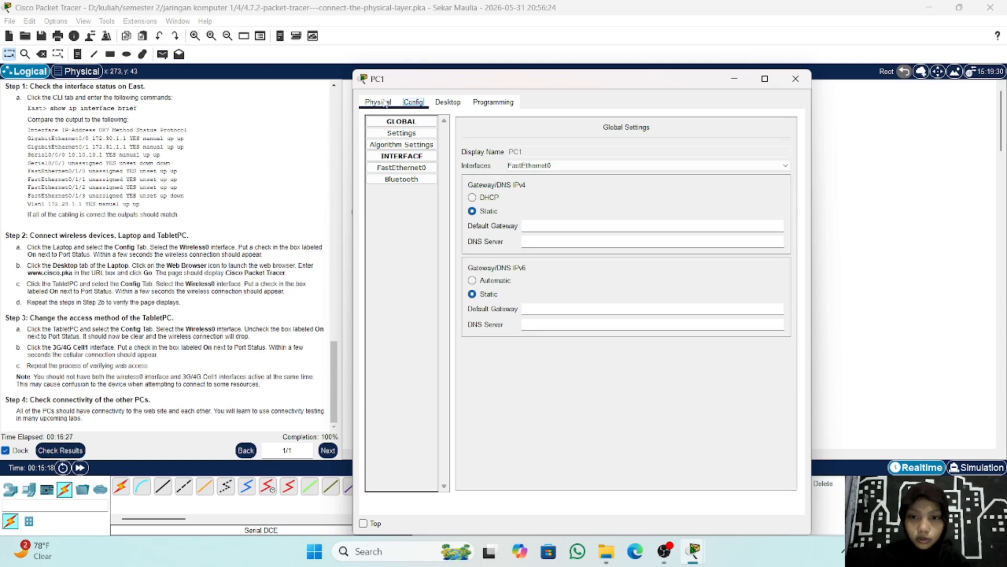
{"action": "left_click", "coordinate": [385, 102]}
{"action": "left_click", "coordinate": [448, 103]}
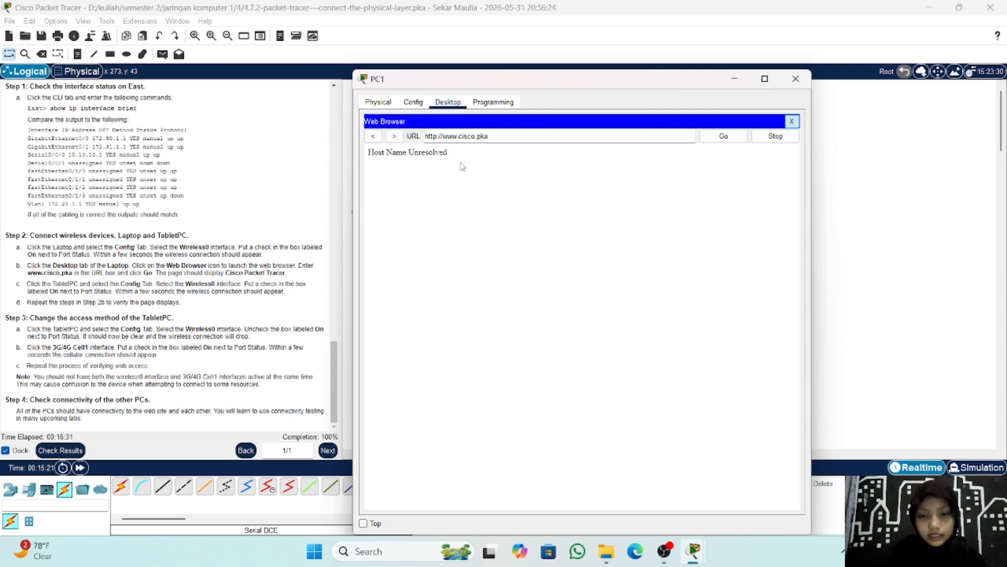
{"action": "left_click", "coordinate": [791, 121]}
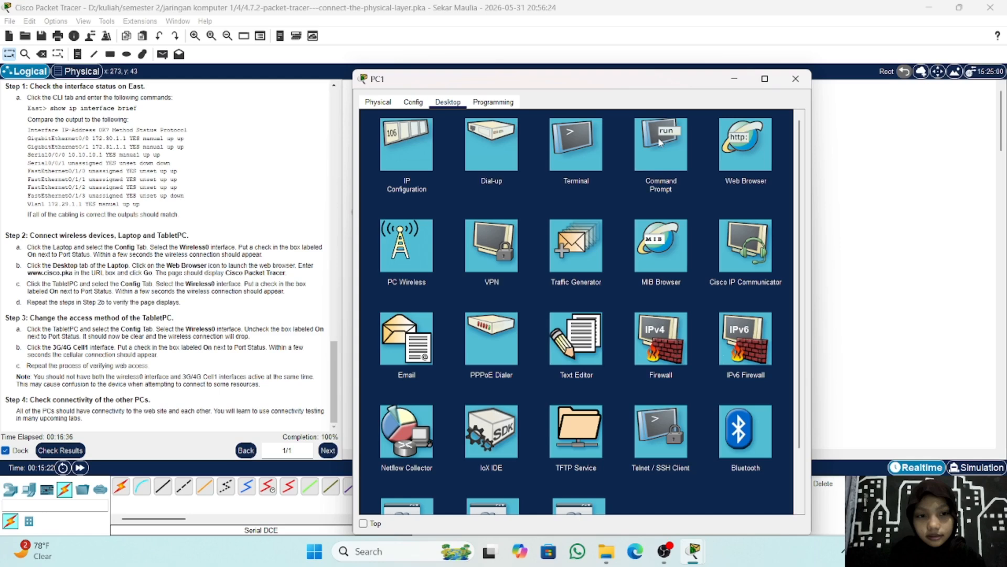
{"action": "left_click", "coordinate": [416, 140]}
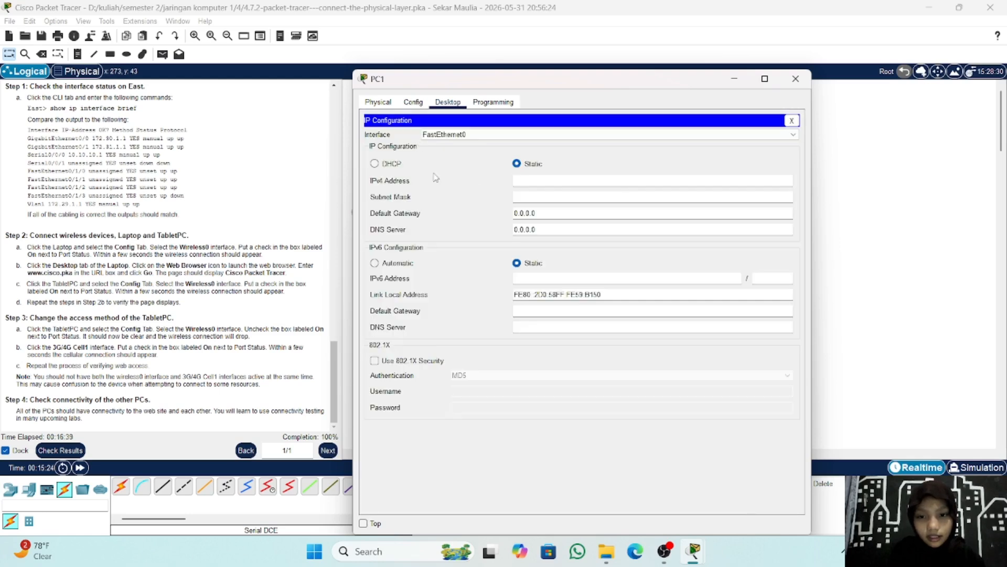
{"action": "left_click", "coordinate": [386, 165]}
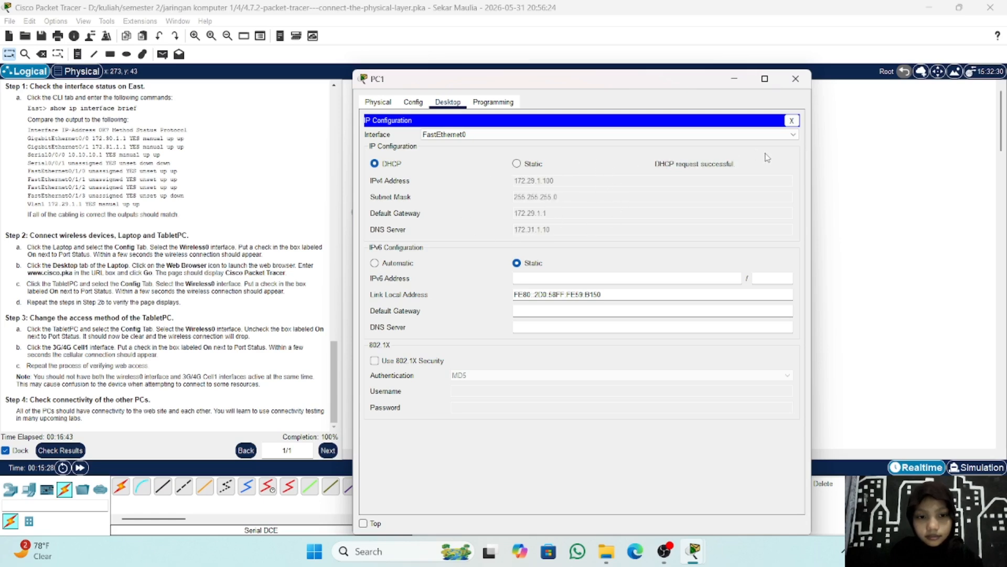
{"action": "left_click", "coordinate": [792, 120]}
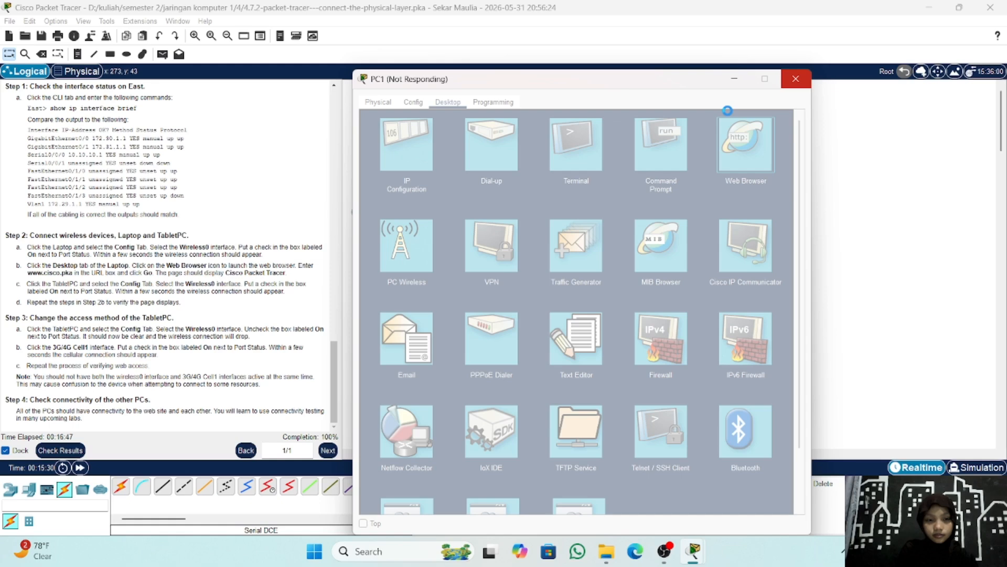
{"action": "left_click", "coordinate": [789, 80]}
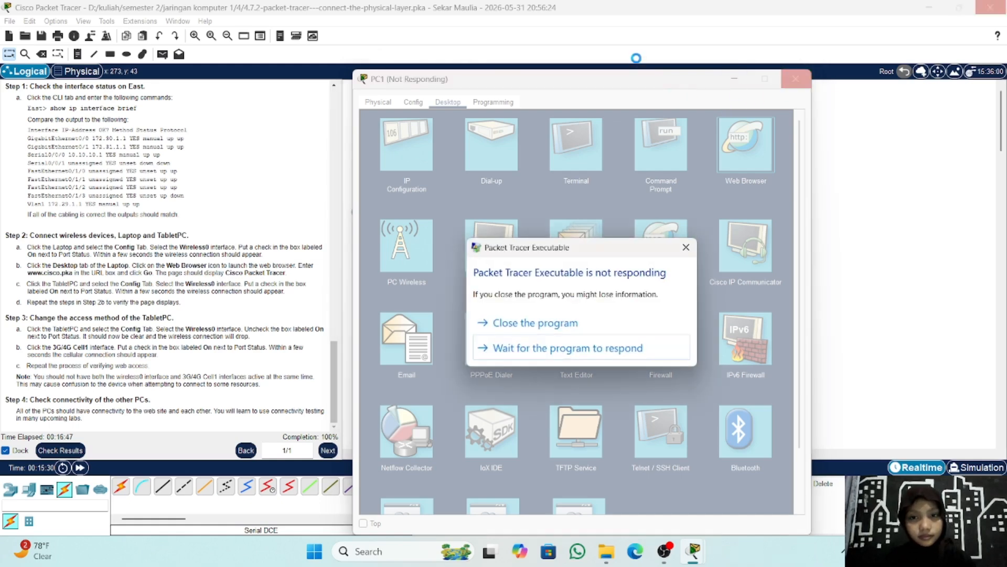
{"action": "left_click", "coordinate": [566, 349]}
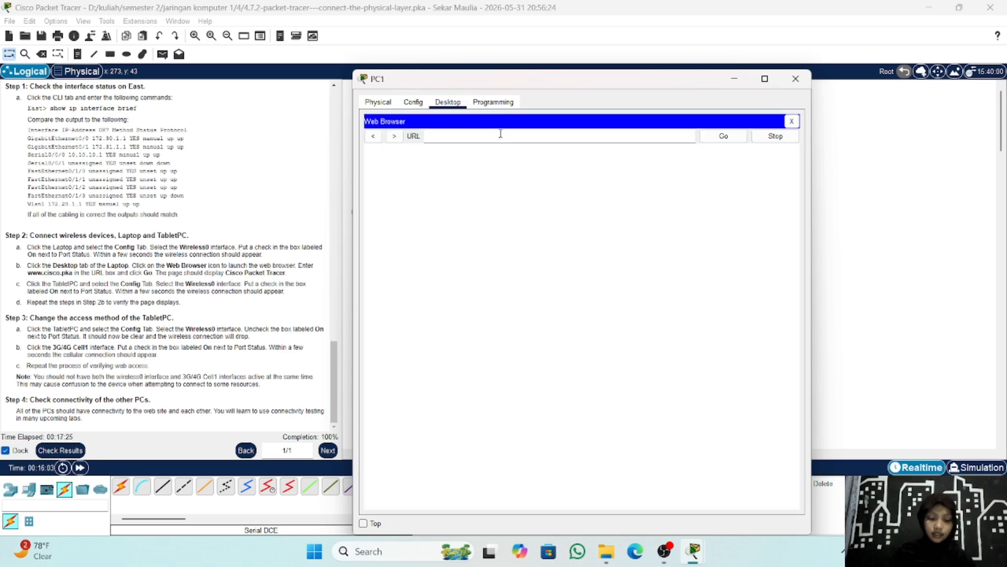
{"action": "type", "text": "www"}
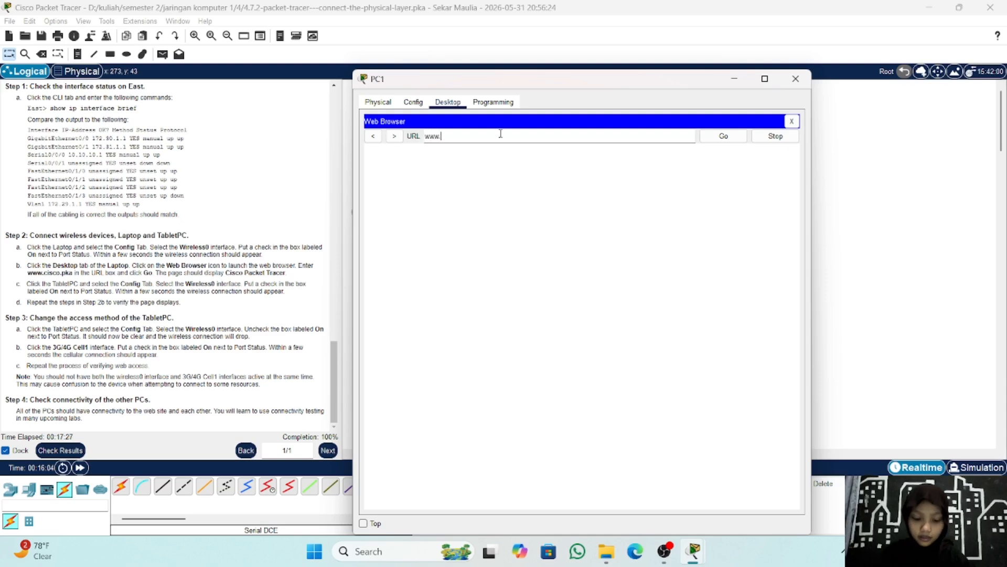
{"action": "type", "text": ".cisco.pka"}
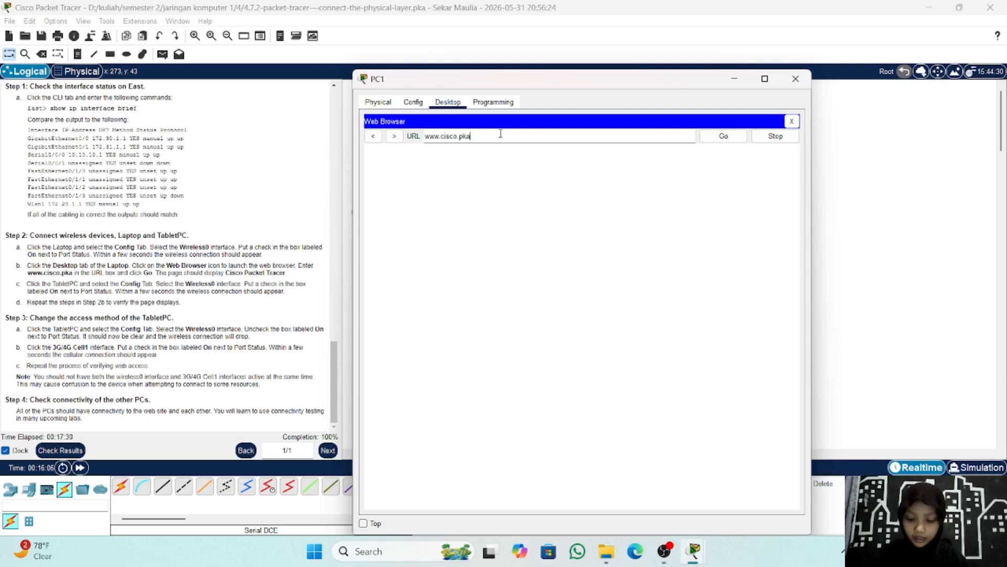
{"action": "key", "text": "Return"}
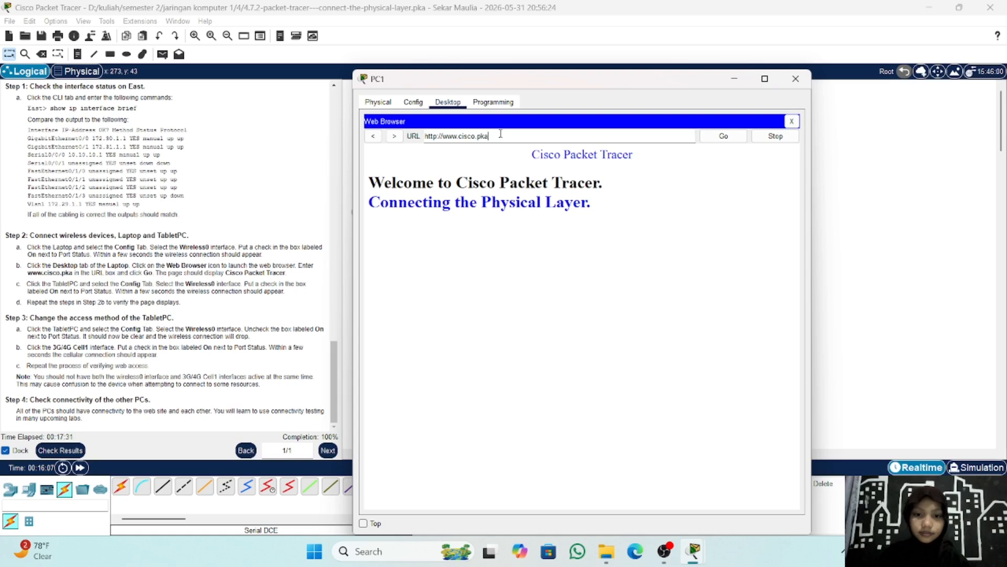